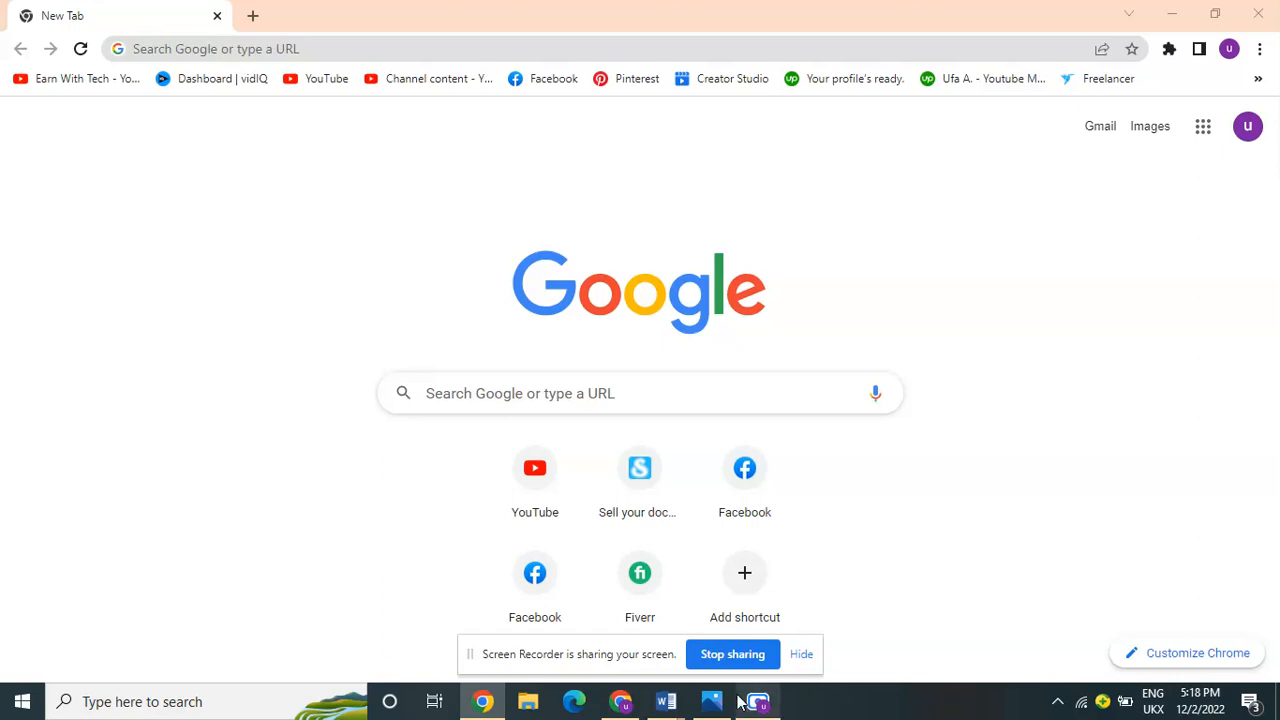
# - View the photo of the Restoration Pamphlet order details to check the required formatting style, and minimize it
pyautogui.moveTo(734, 697)
pyautogui.click(698, 556)
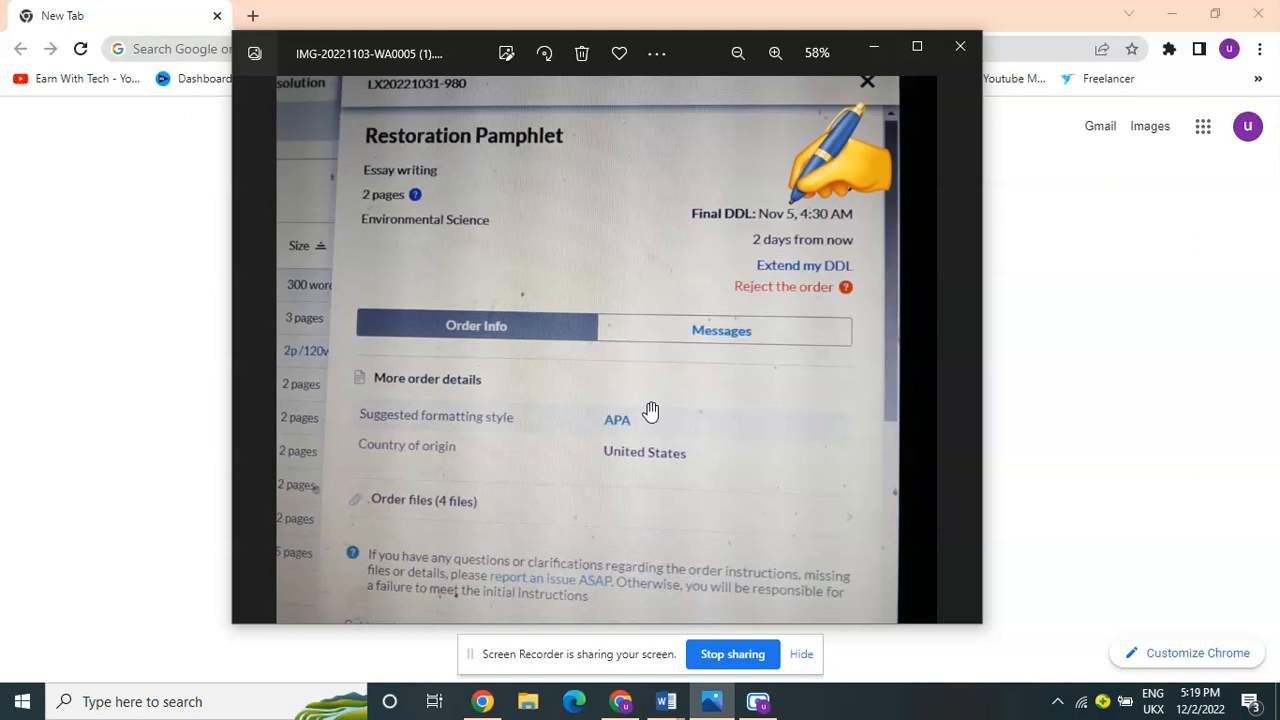
pyautogui.click(879, 45)
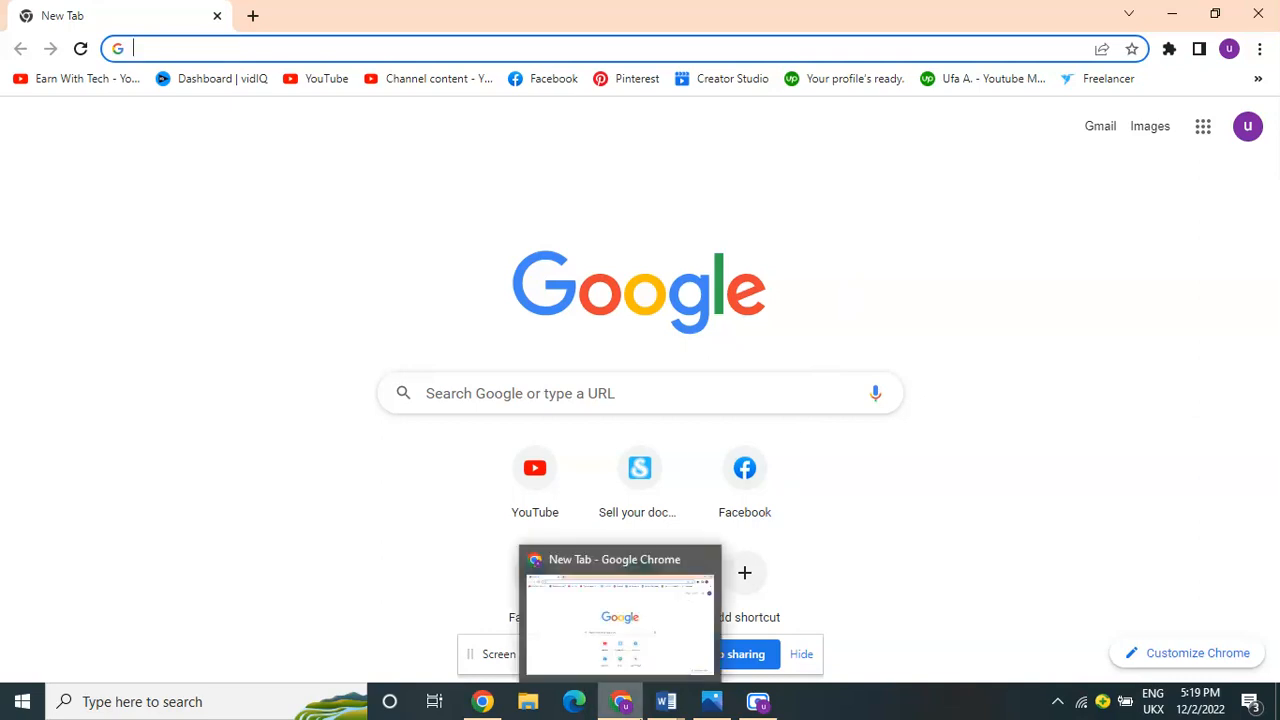
# - Switch to Word, search the online templates for "apa" and create a document from the APA style paper template
pyautogui.moveTo(667, 712)
pyautogui.click(730, 641)
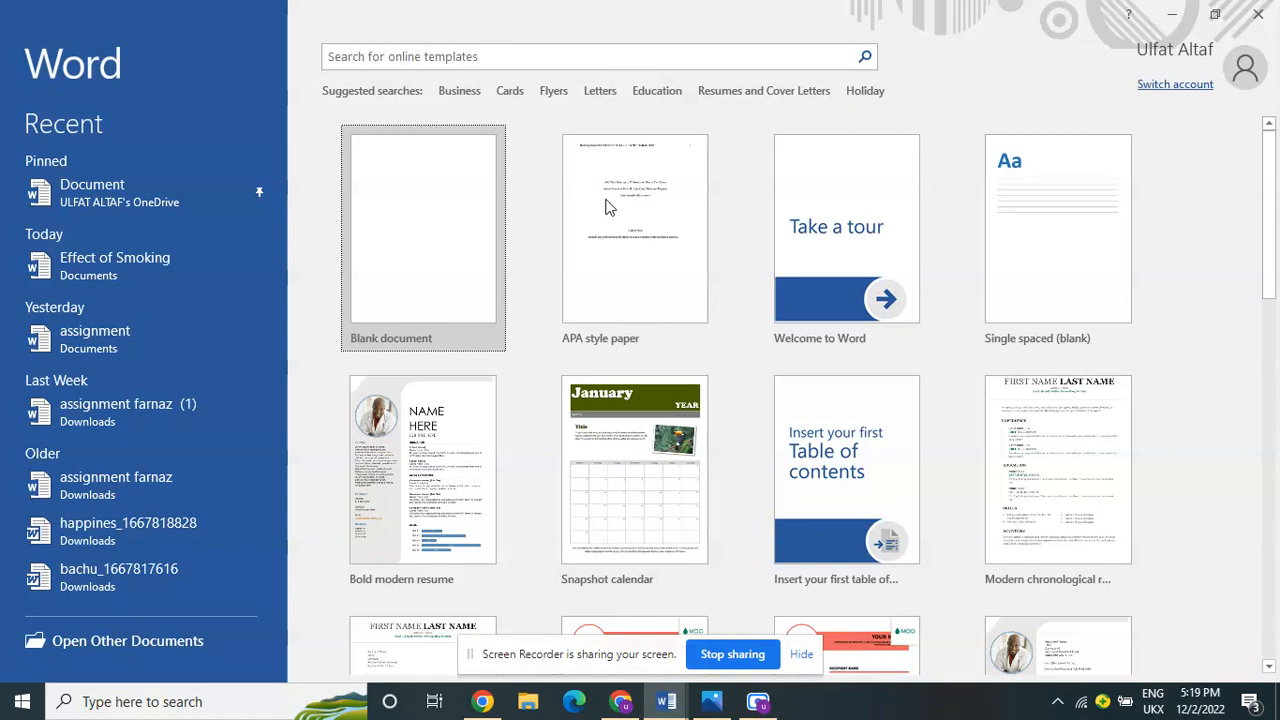
pyautogui.click(371, 57)
pyautogui.write('apa')
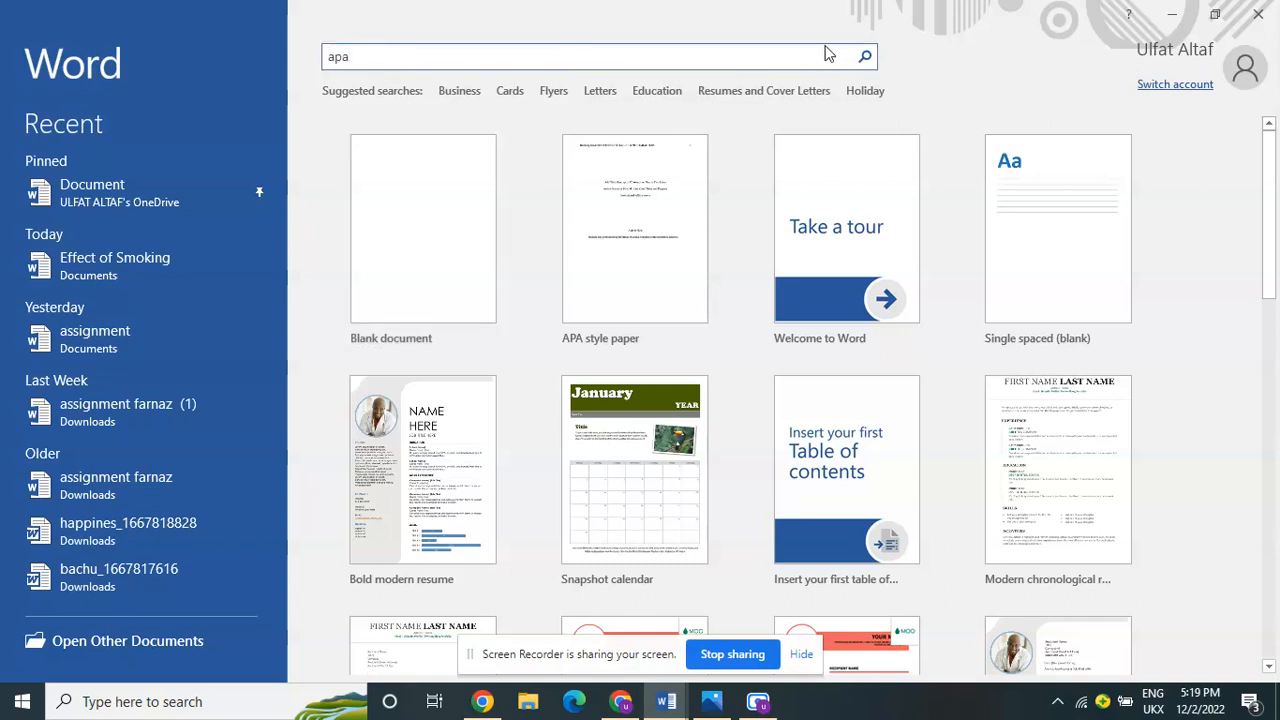
pyautogui.click(866, 59)
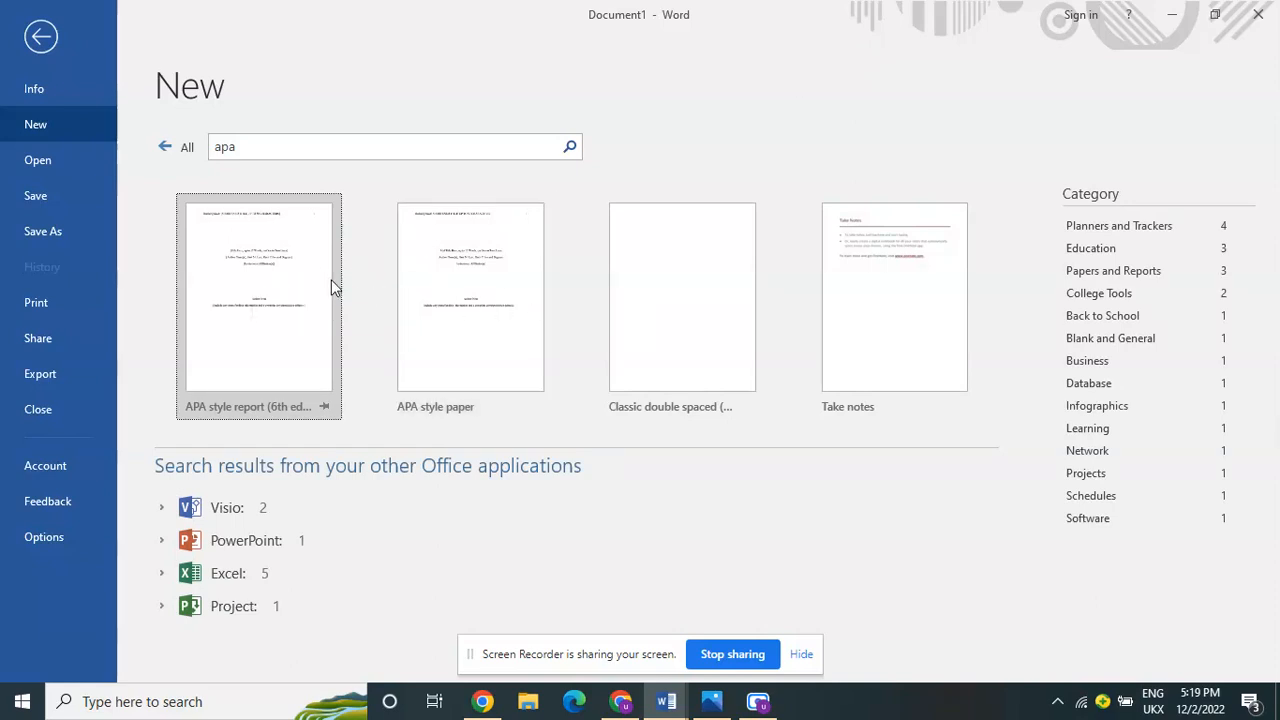
pyautogui.click(459, 288)
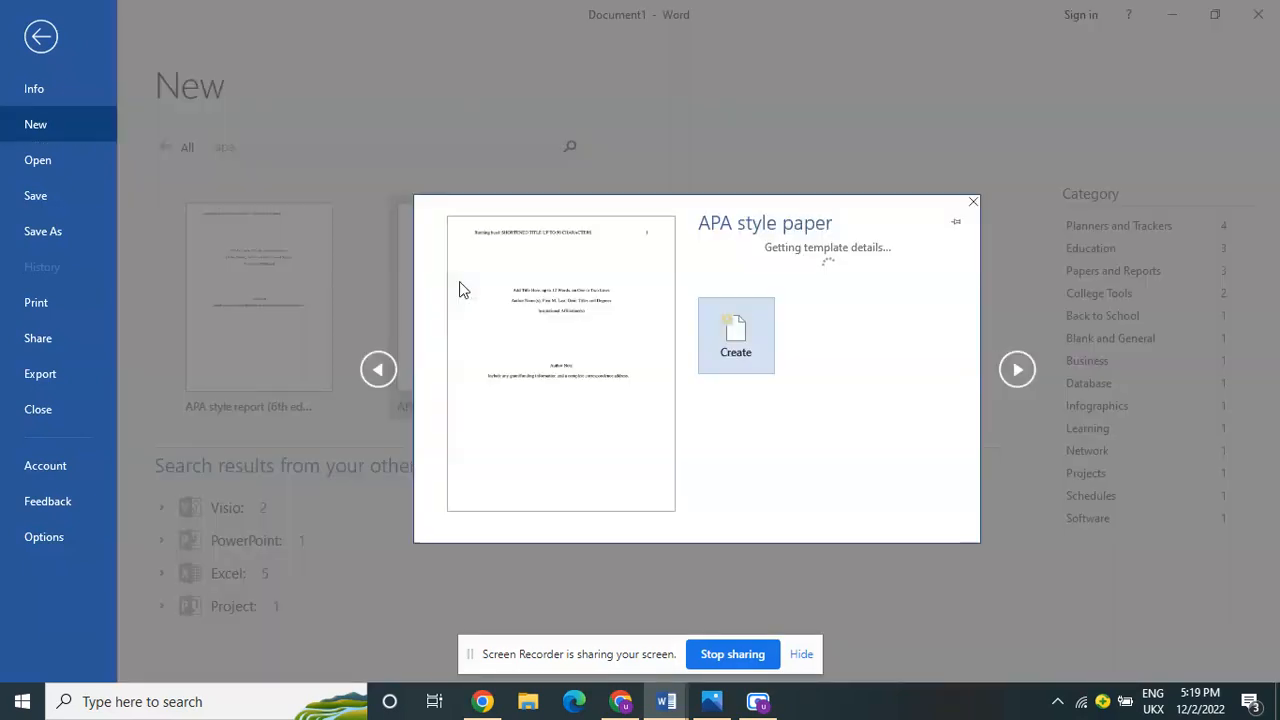
pyautogui.click(736, 446)
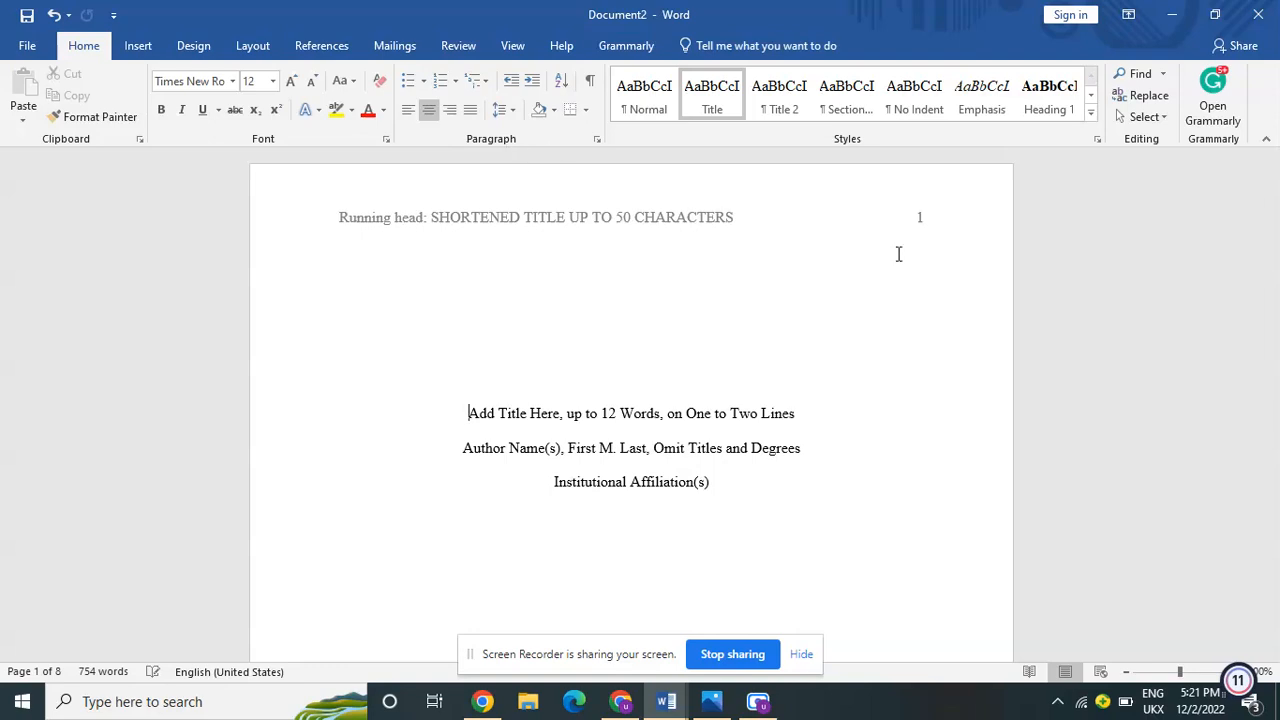
# - Compare the title page of the new APA document with the one in the Effect of Smoking document
pyautogui.scroll(-1, 1273, 183)
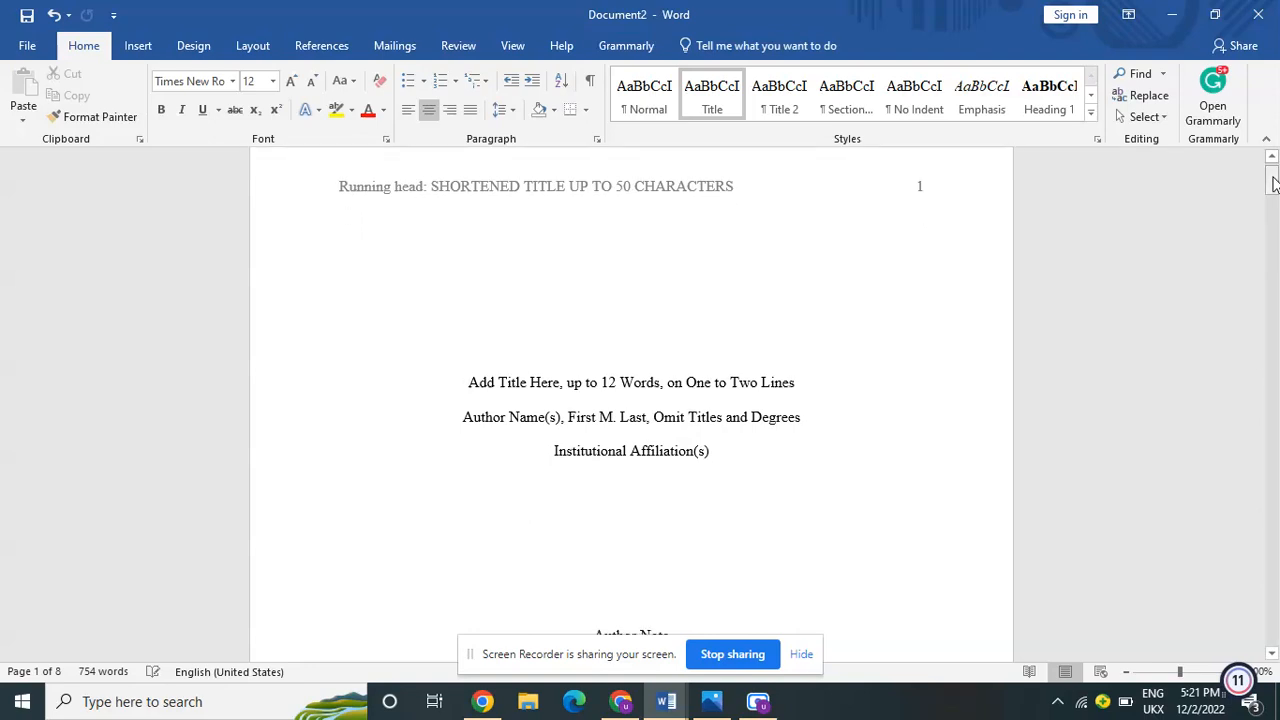
pyautogui.moveTo(1273, 183); pyautogui.dragTo(1273, 172)
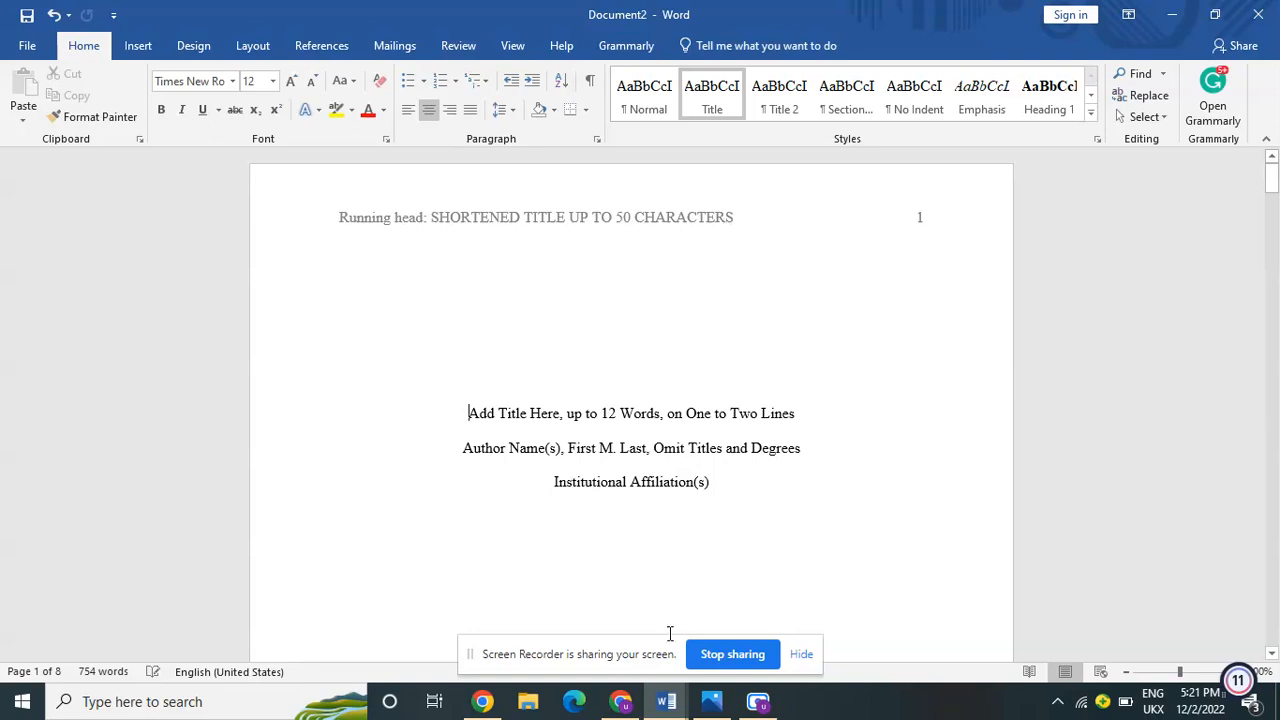
pyautogui.moveTo(672, 712)
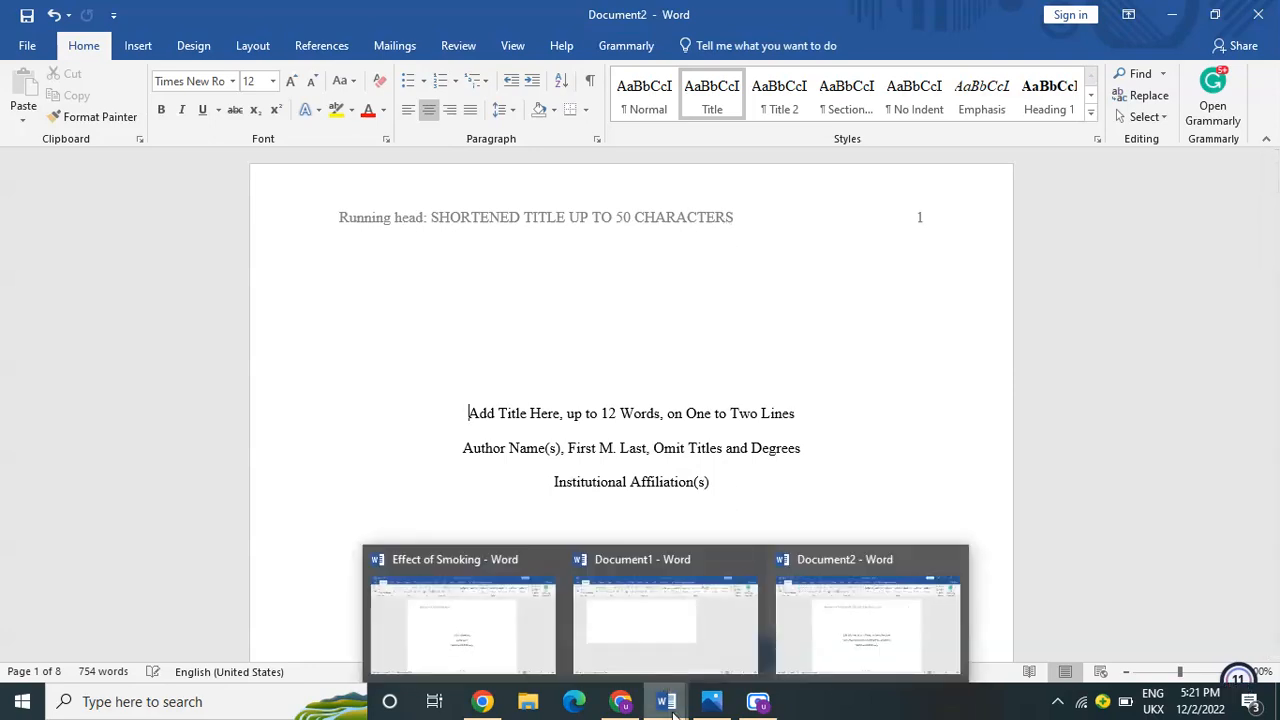
pyautogui.click(815, 640)
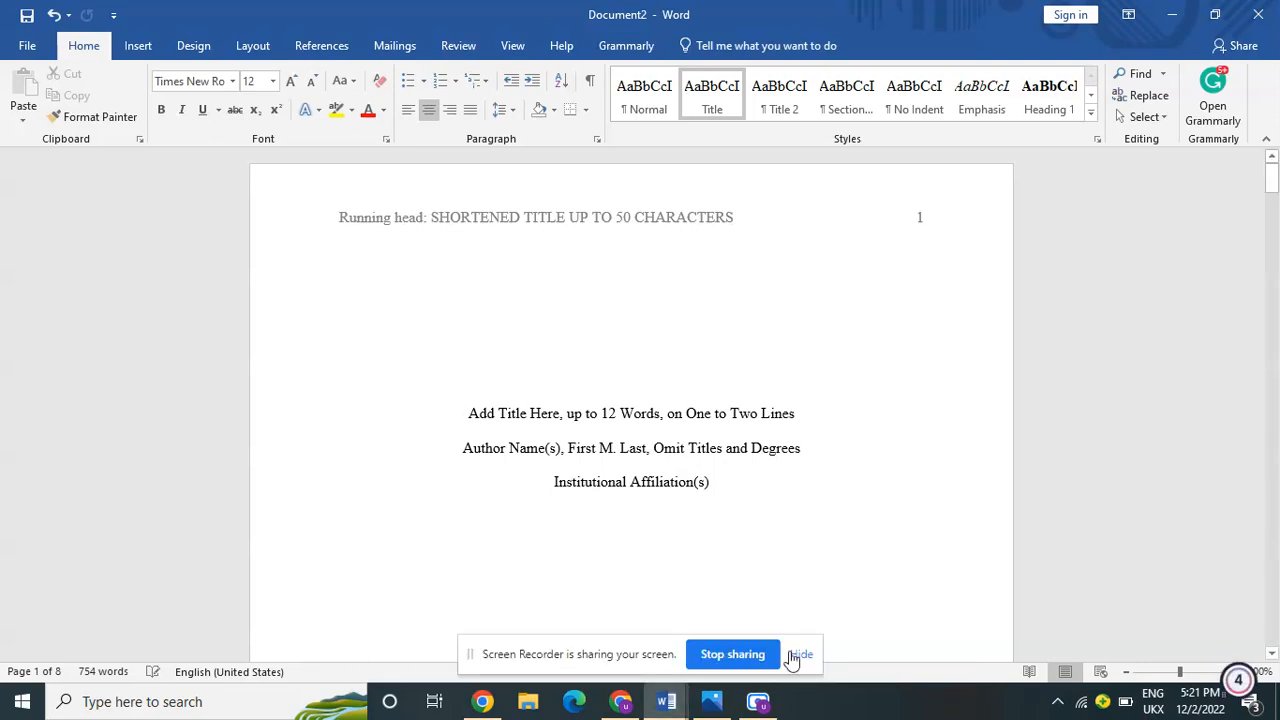
pyautogui.moveTo(666, 700)
pyautogui.click(517, 657)
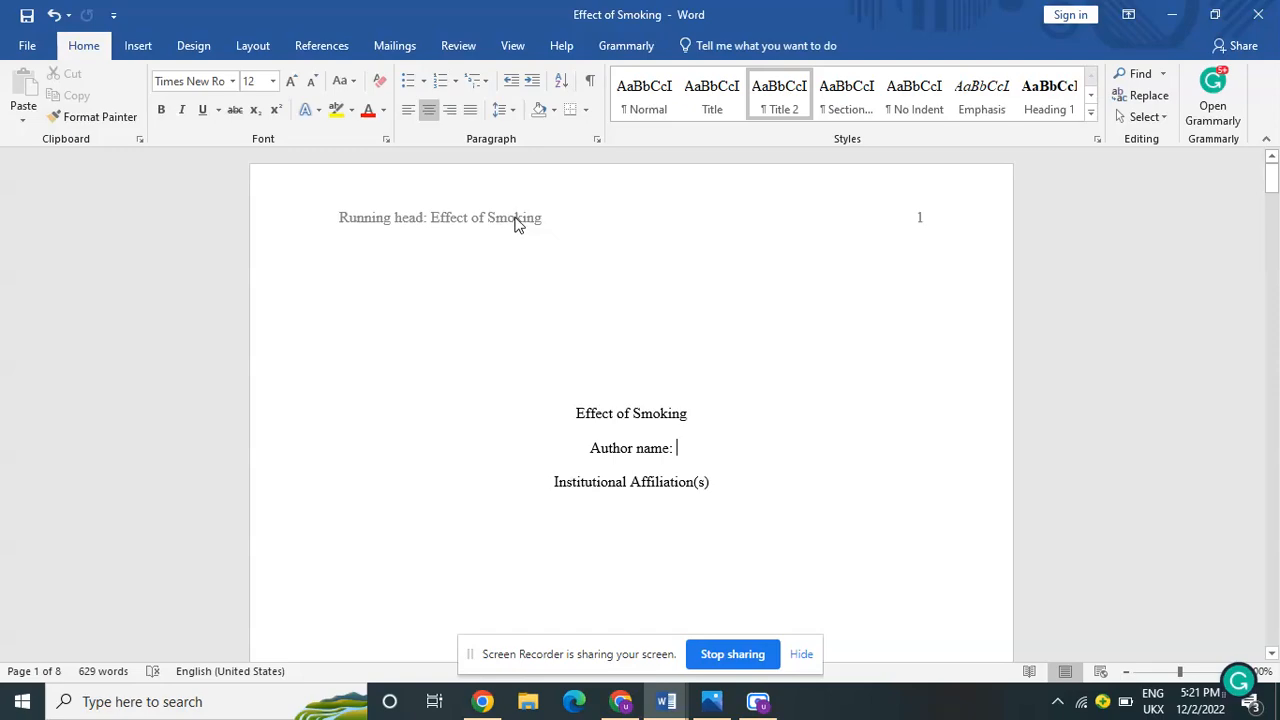
pyautogui.moveTo(1272, 175)
pyautogui.mouseDown()
pyautogui.moveTo(1272, 262)
pyautogui.moveTo(1272, 170)
pyautogui.mouseUp()
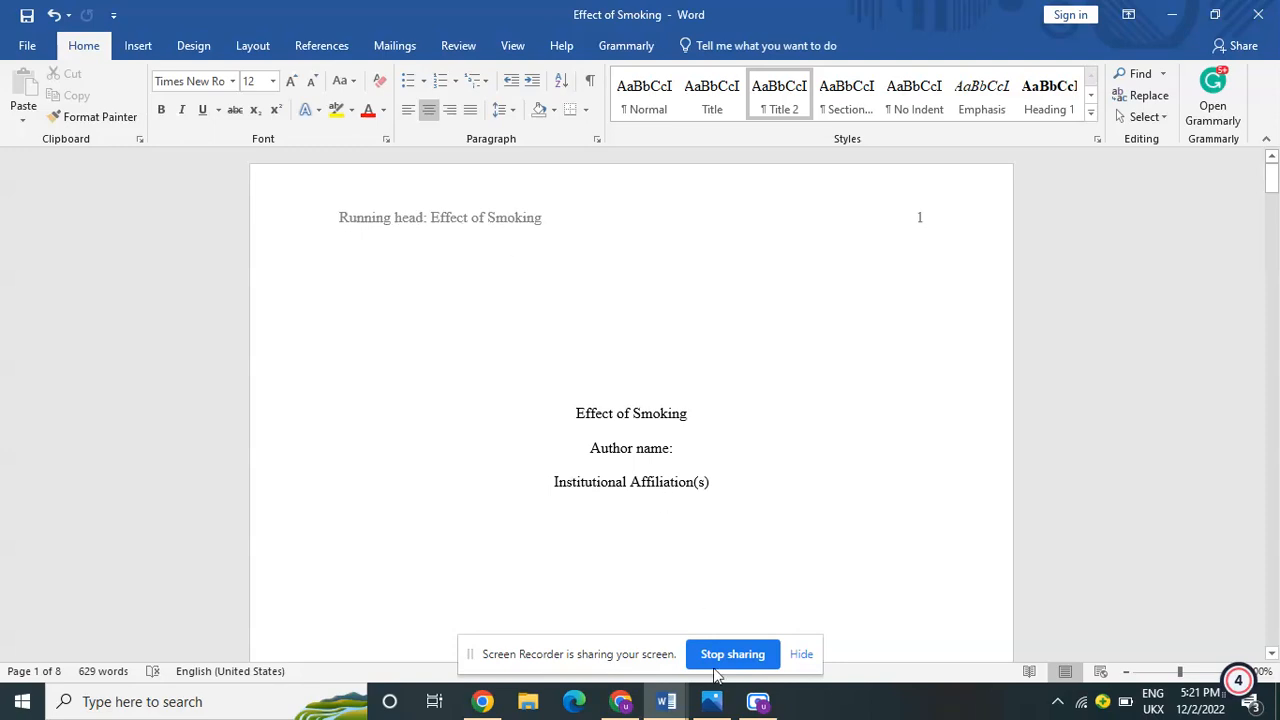
pyautogui.moveTo(665, 710)
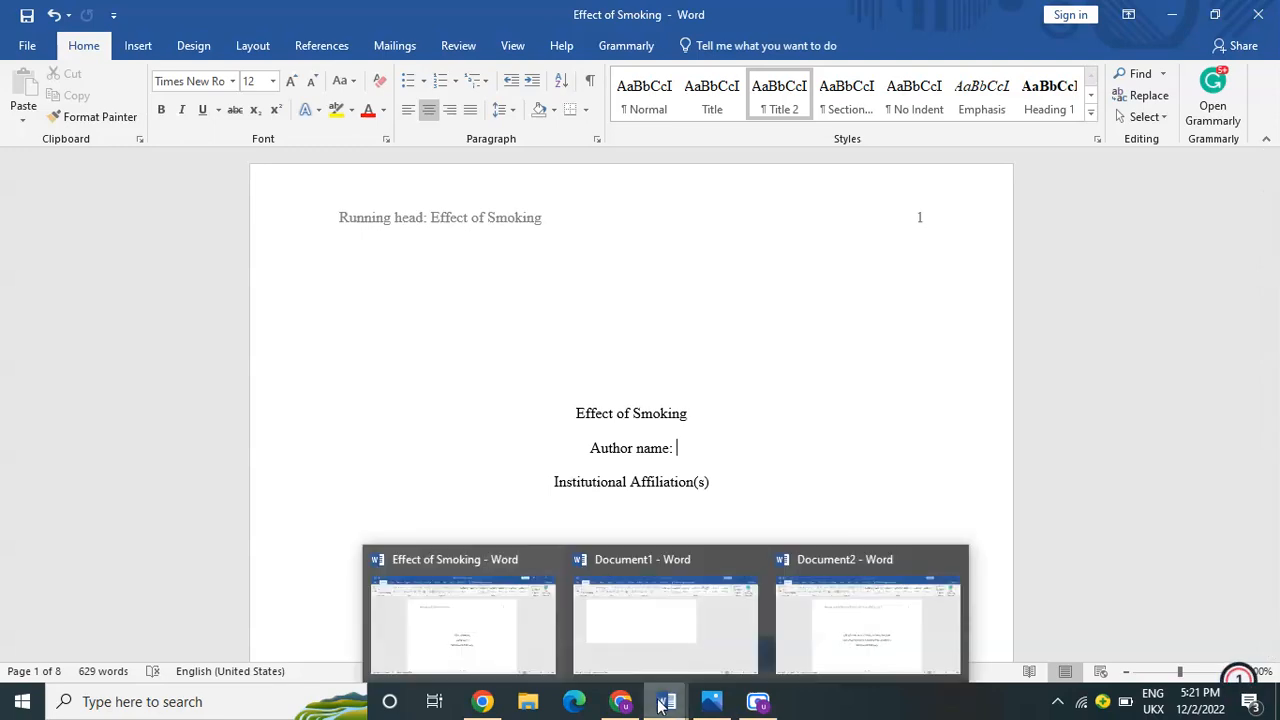
pyautogui.click(800, 614)
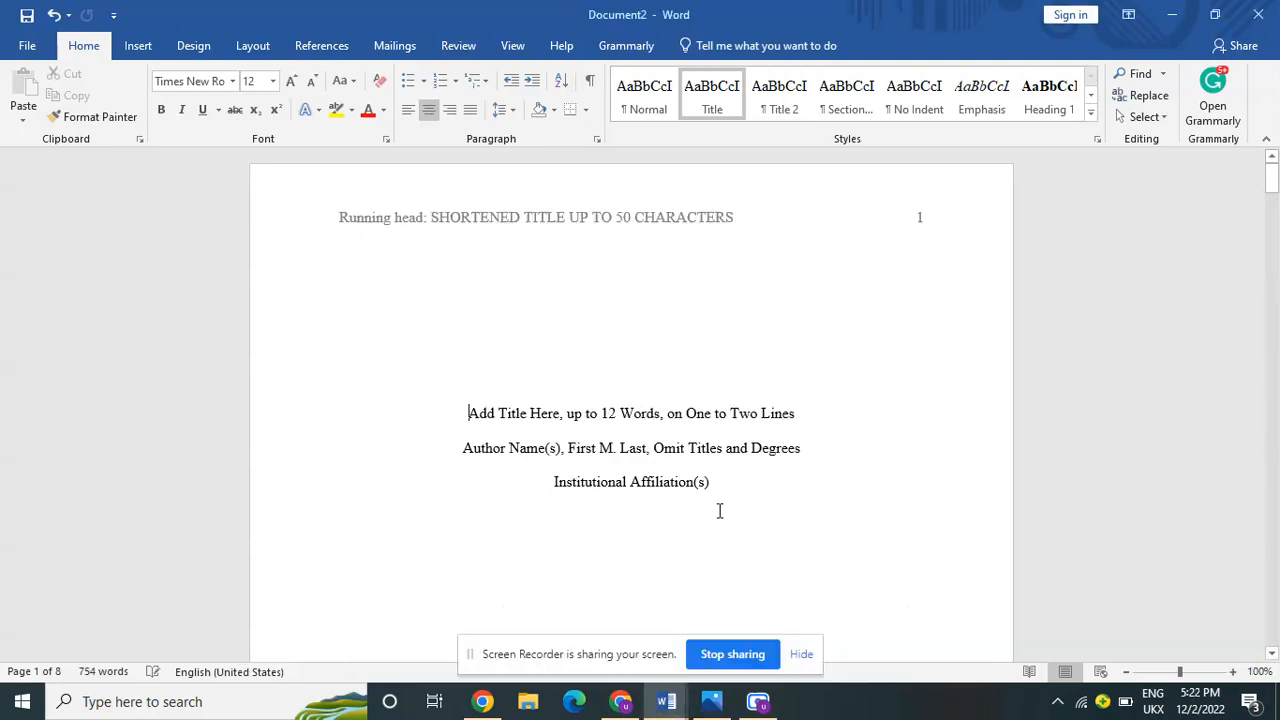
# - Replace the running head placeholder in the first page header with "Effect Of smoking" and return to the body text
pyautogui.doubleClick(581, 220)
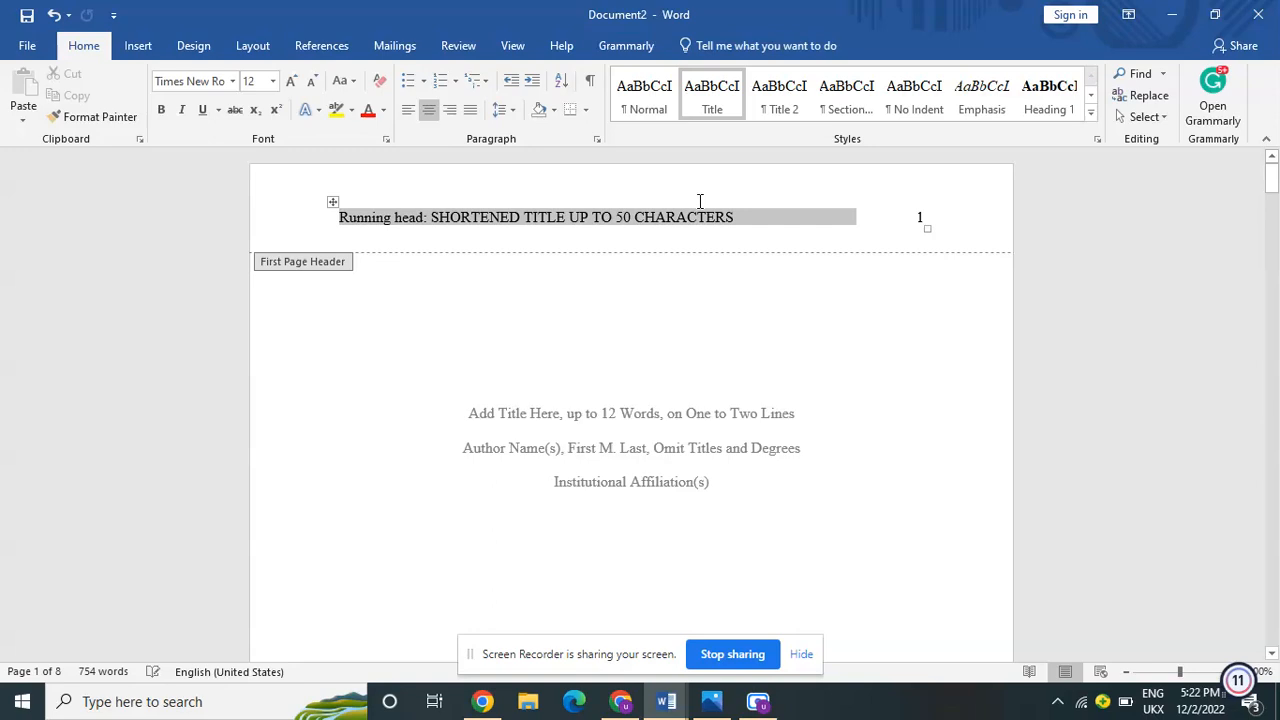
pyautogui.click(735, 220)
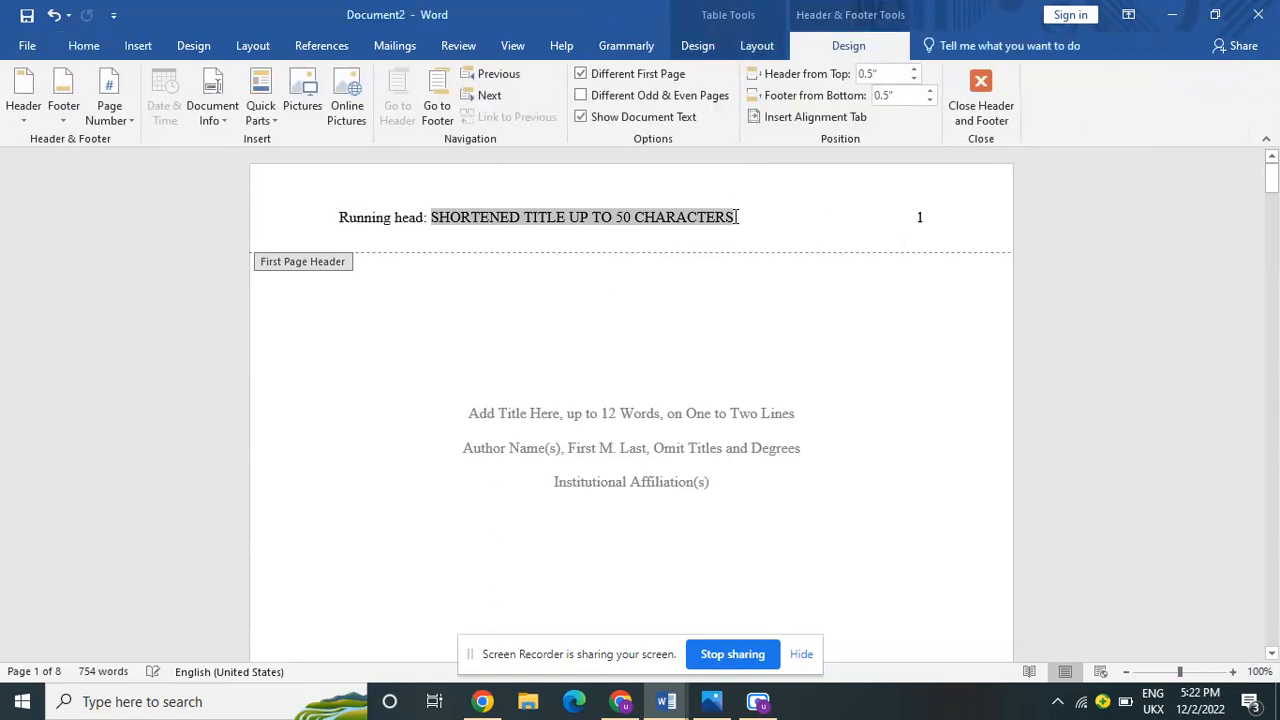
pyautogui.press('BackSpace')
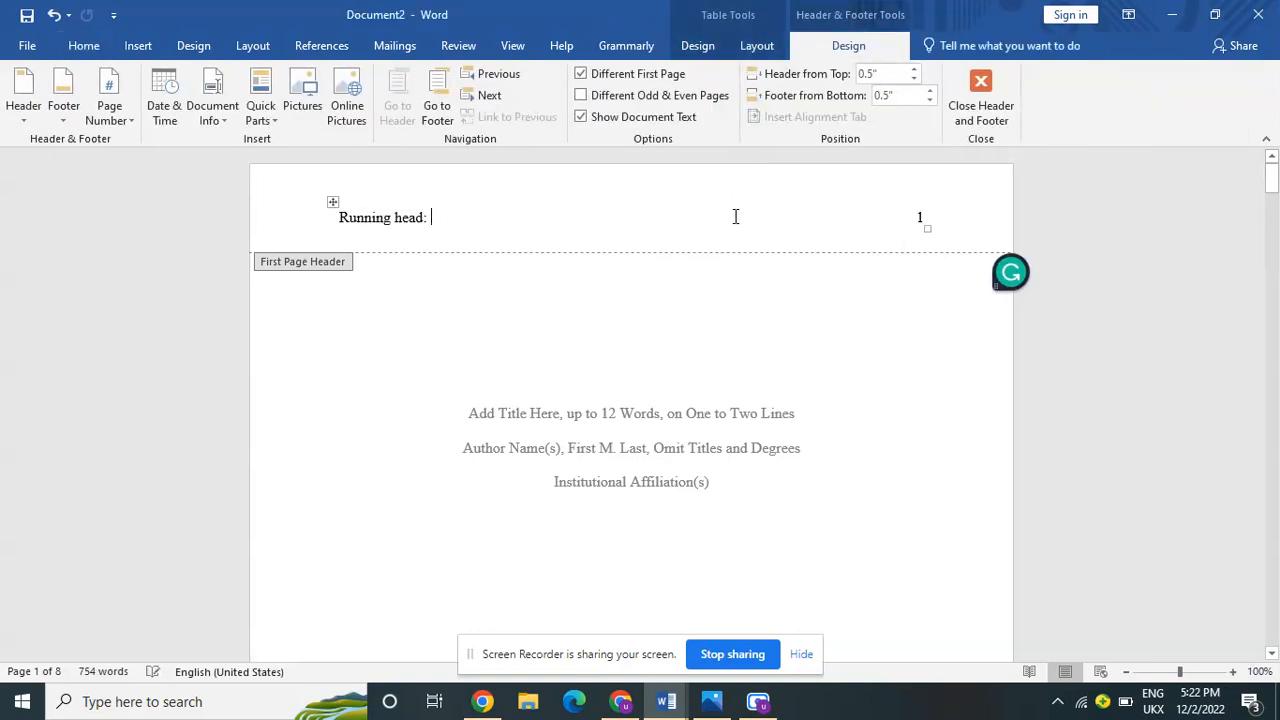
pyautogui.write('Effe')
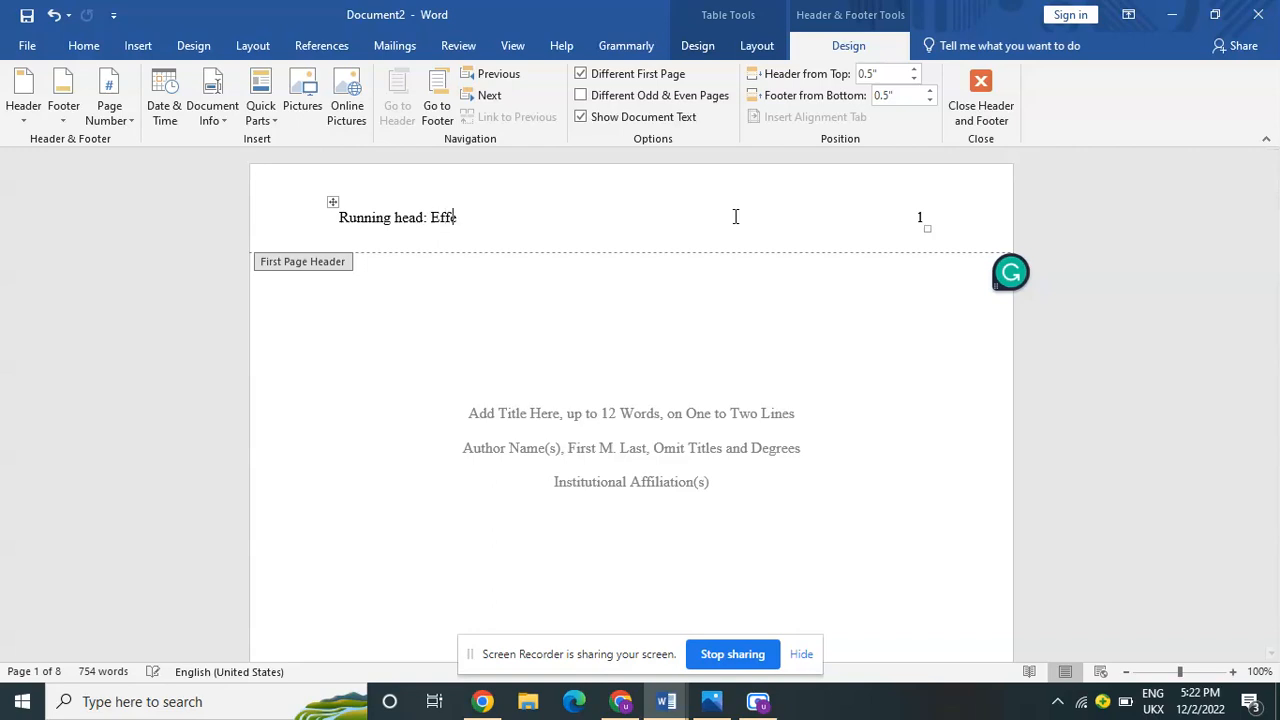
pyautogui.write('ct Of smoking')
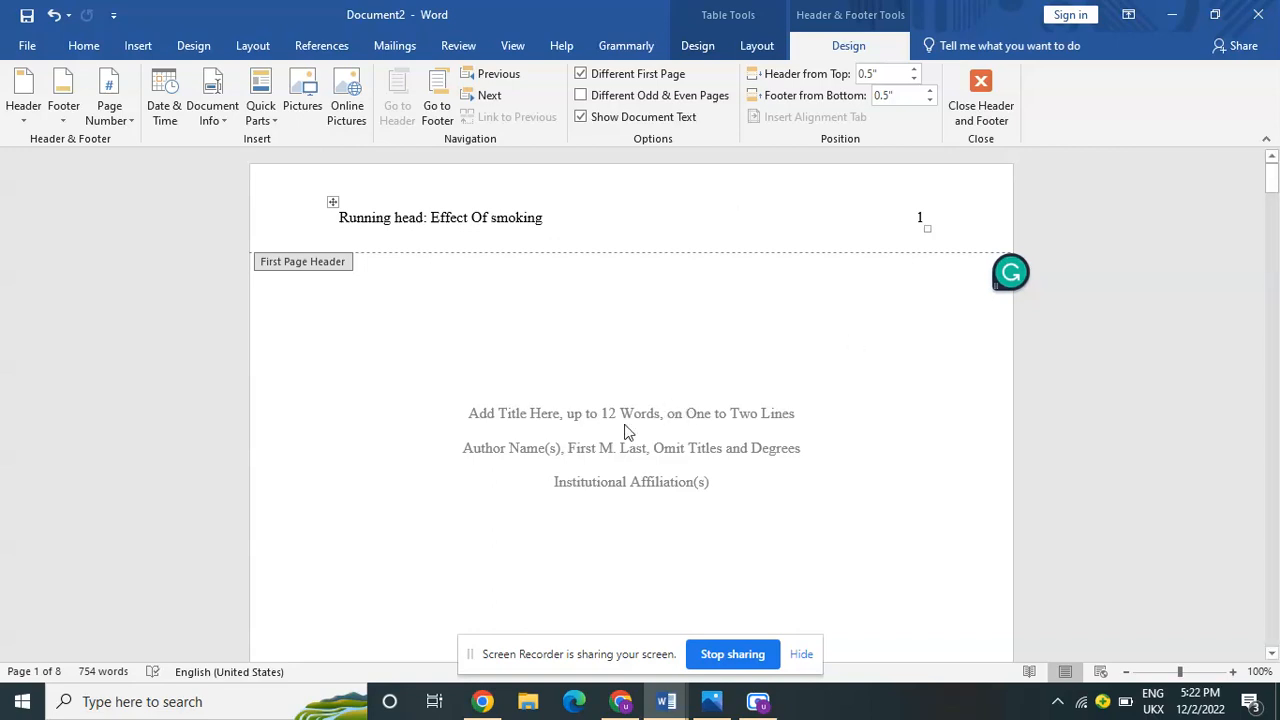
pyautogui.doubleClick(601, 404)
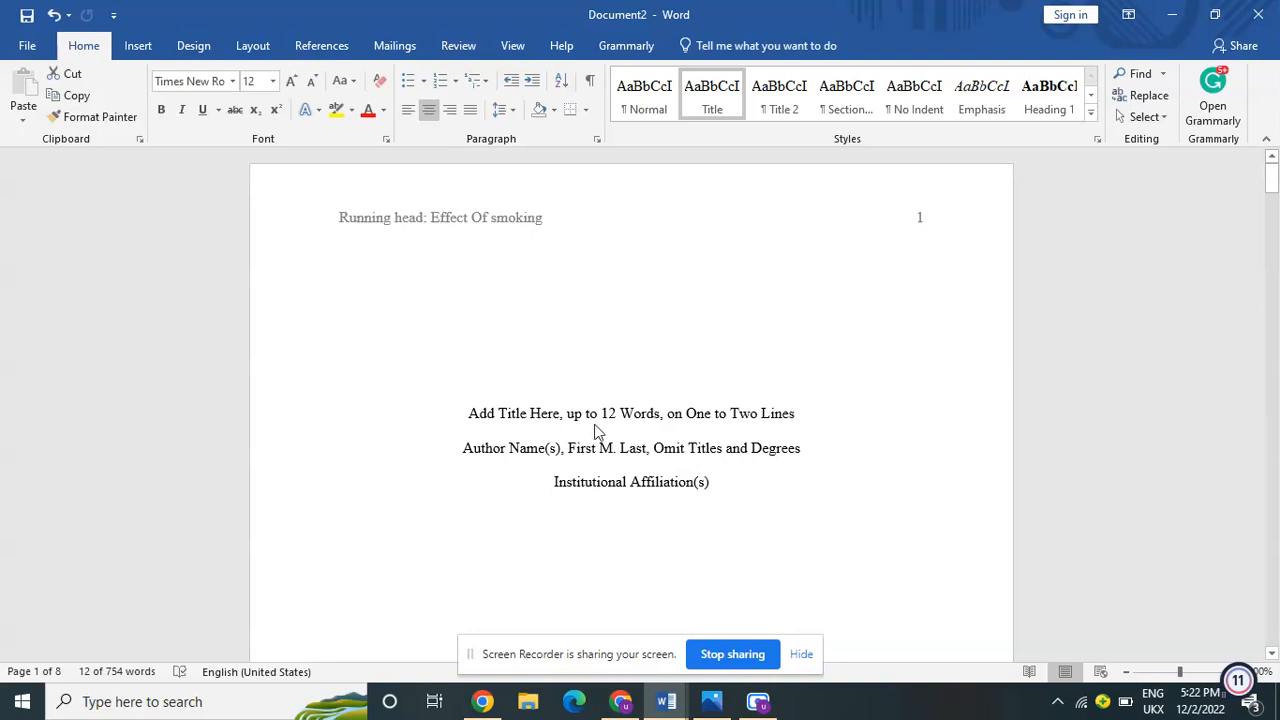
# - Replace the title placeholder on the title page with "Effect Of smoking"
pyautogui.tripleClick(532, 428)
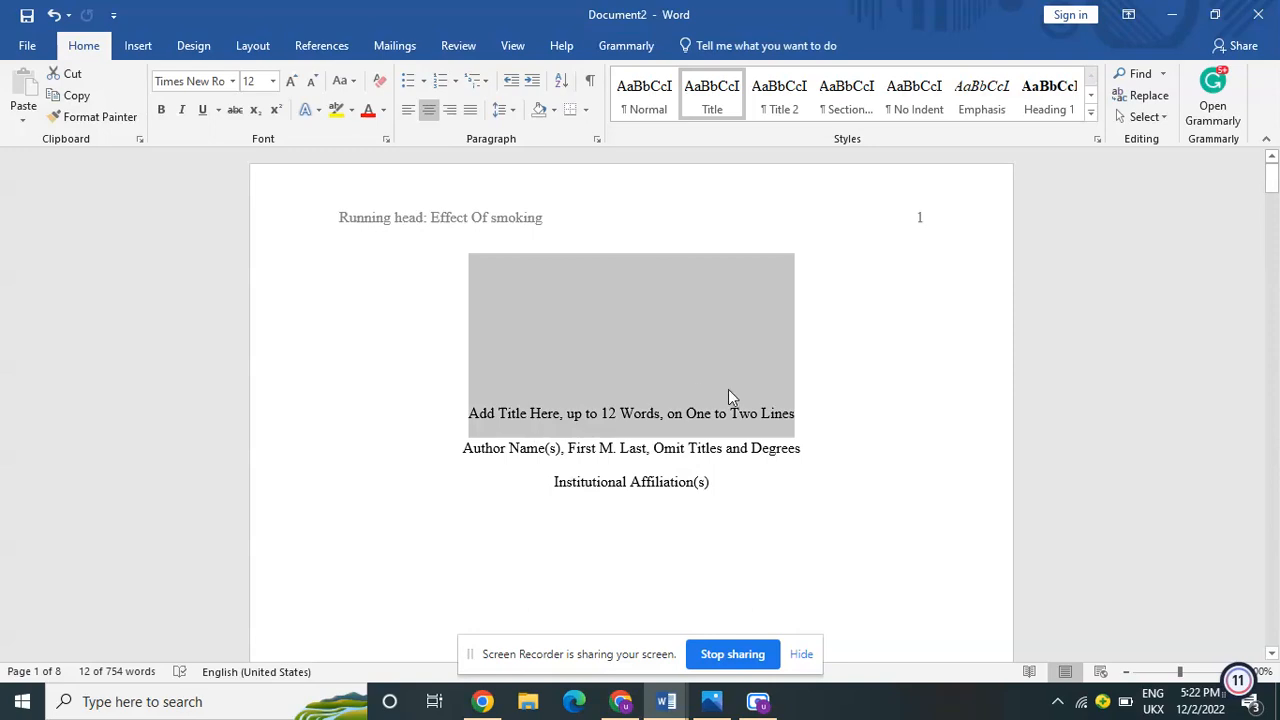
pyautogui.press('BackSpace')
pyautogui.write('Effect')
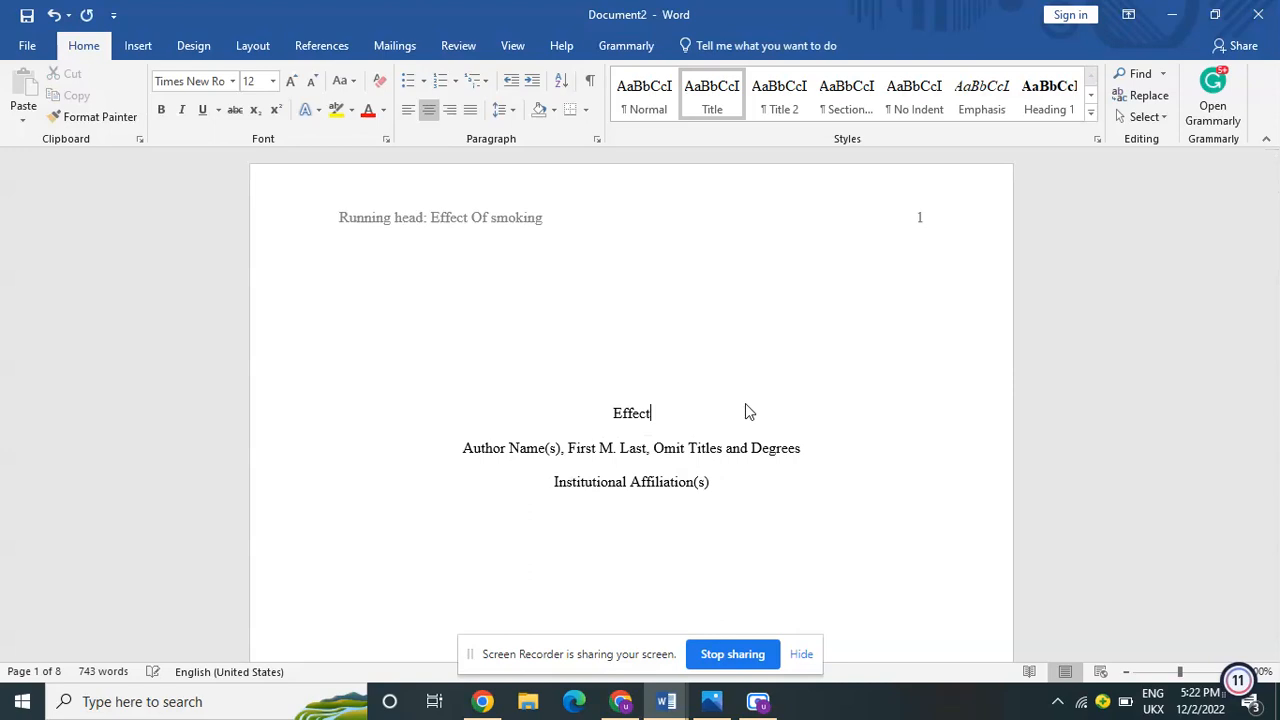
pyautogui.write(' Of s')
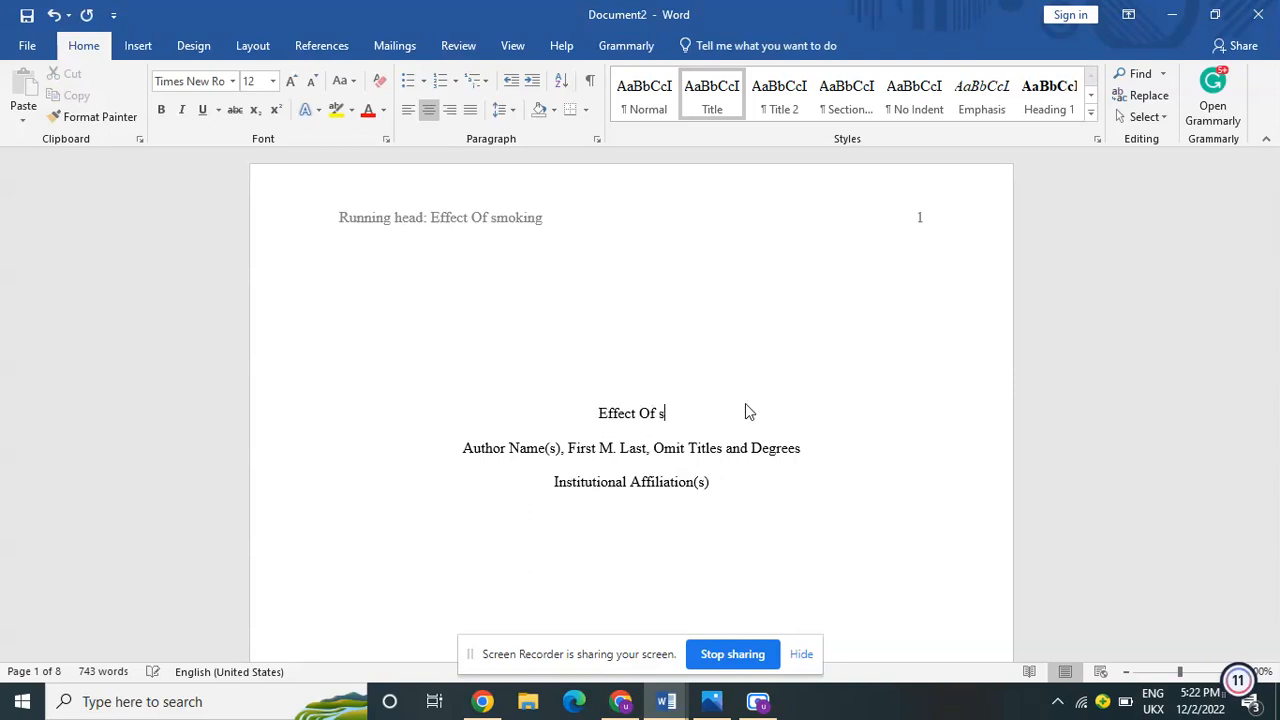
pyautogui.write('moking')
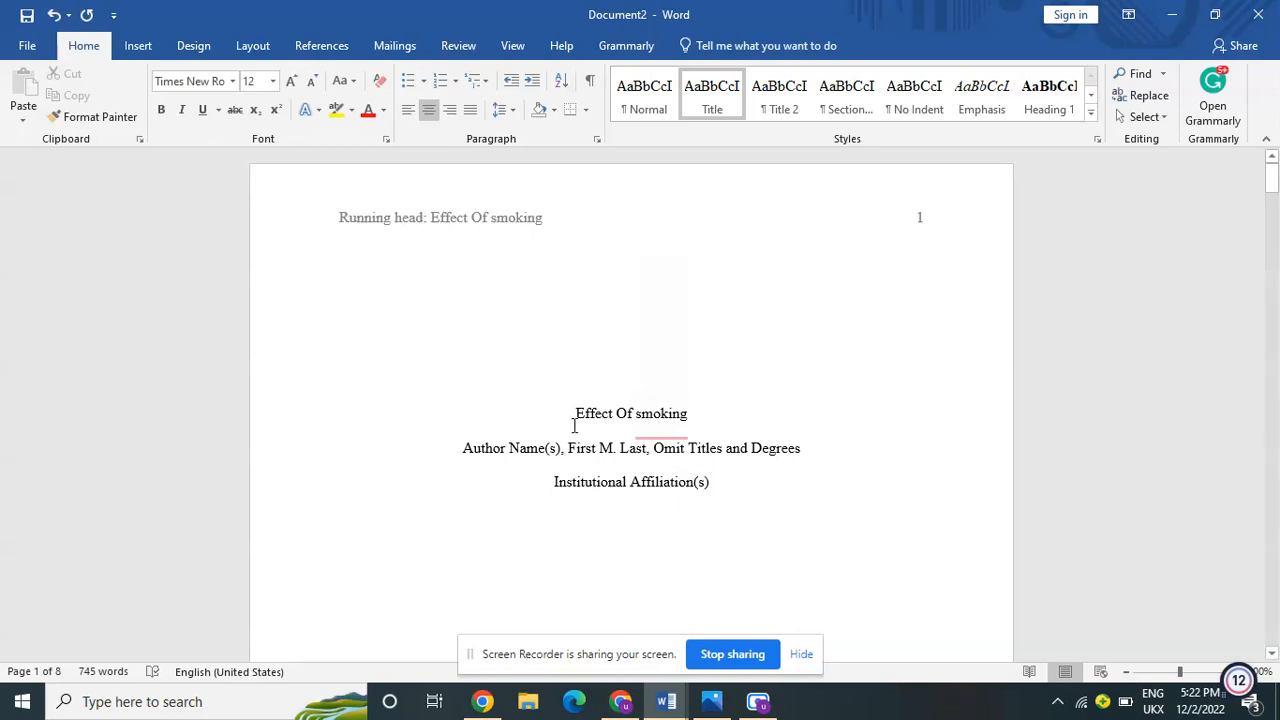
# - Check the author line in the Effect of Smoking document and delete the author name placeholder line in the new document
pyautogui.moveTo(667, 703)
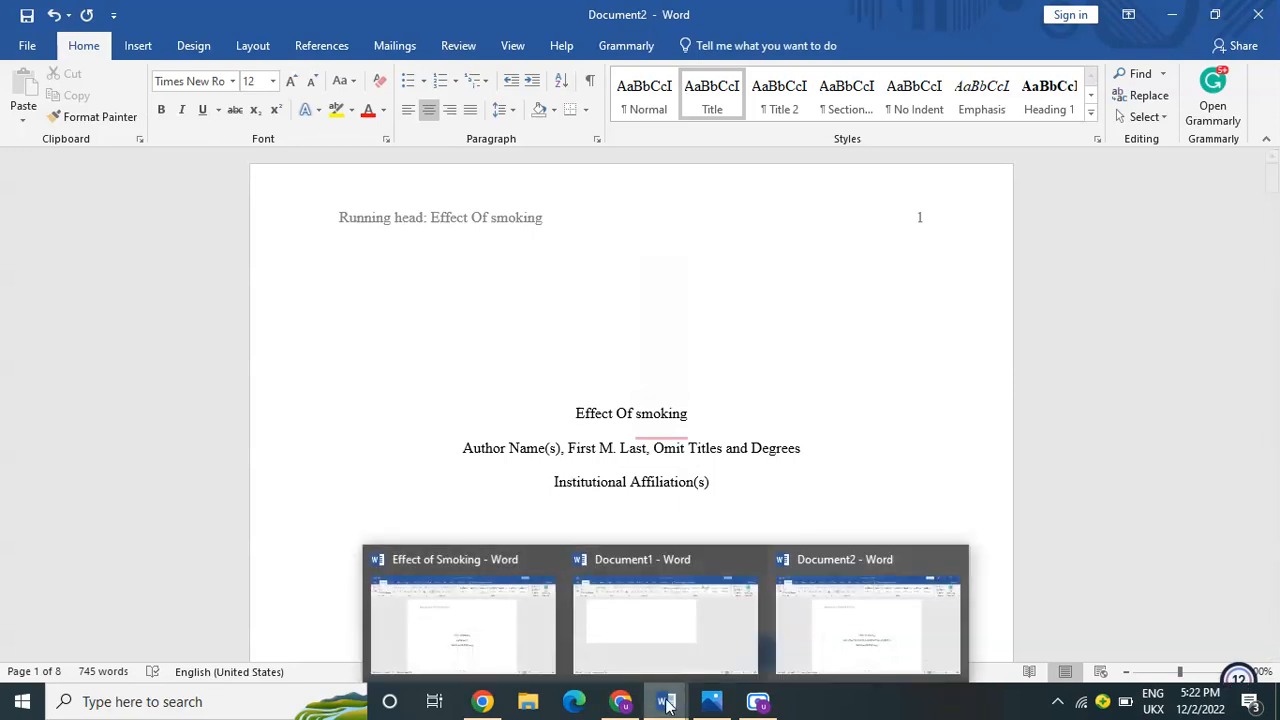
pyautogui.click(431, 664)
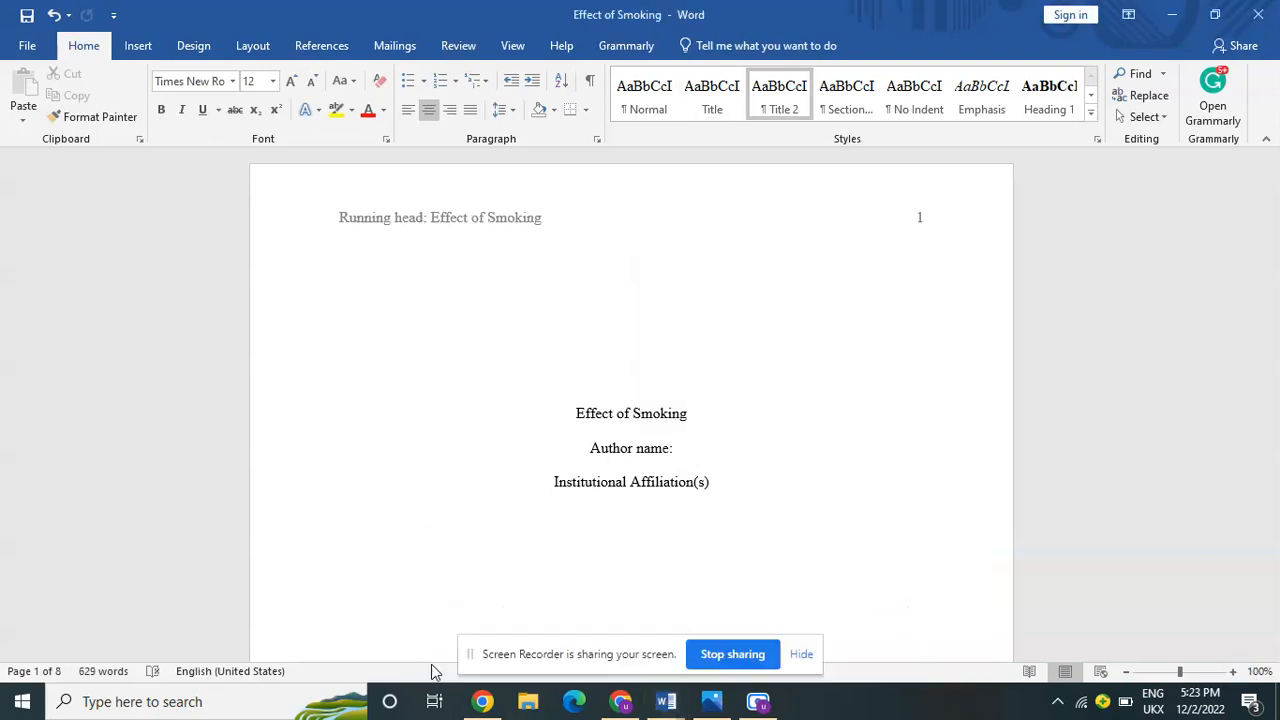
pyautogui.moveTo(667, 703)
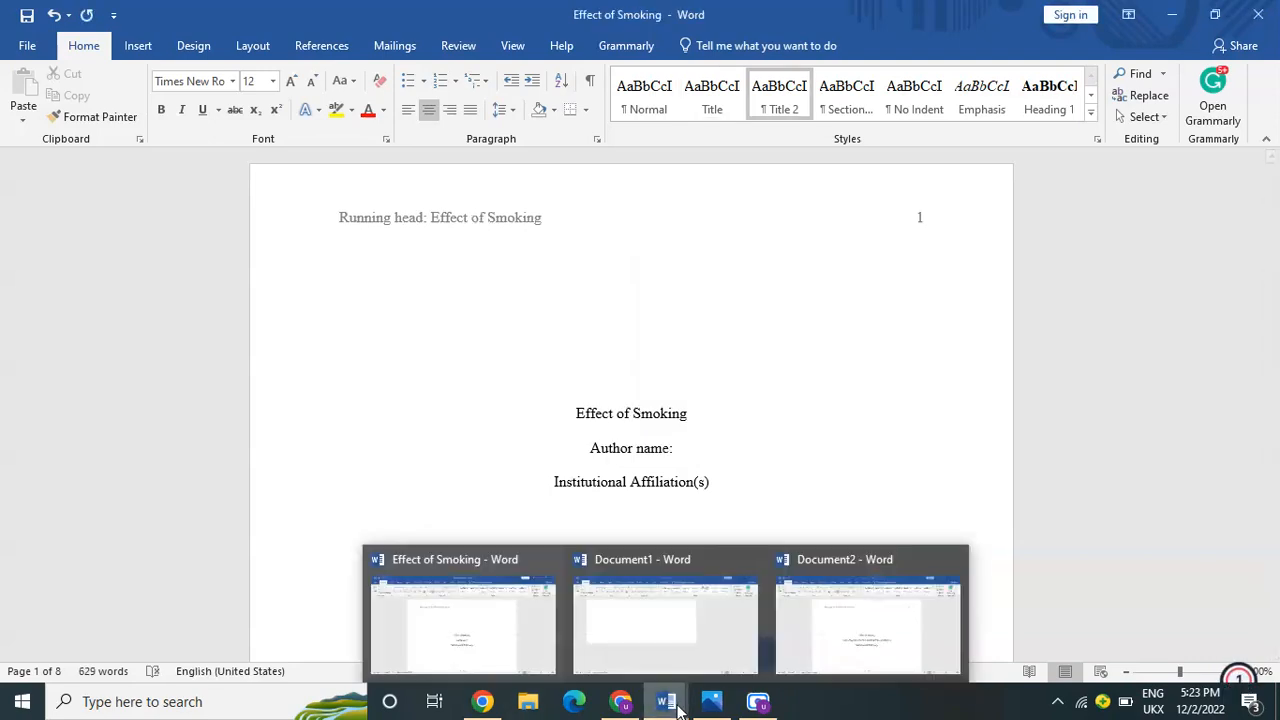
pyautogui.click(936, 598)
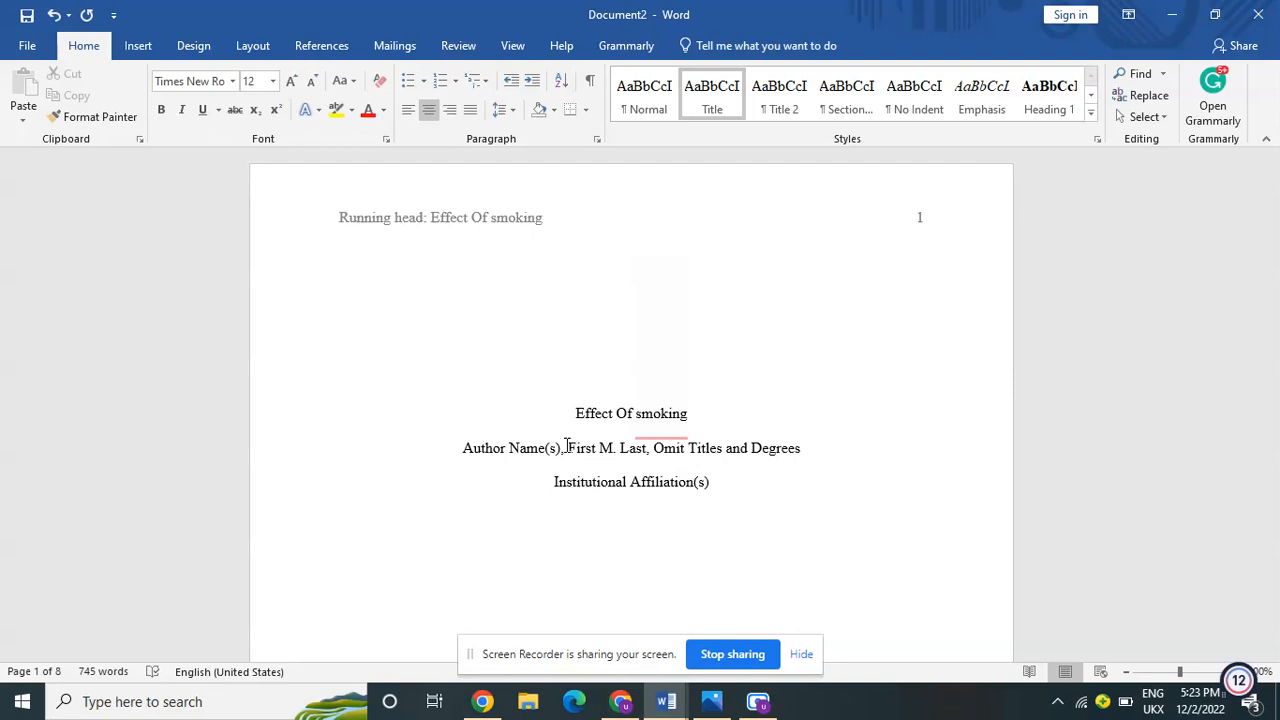
pyautogui.tripleClick(807, 446)
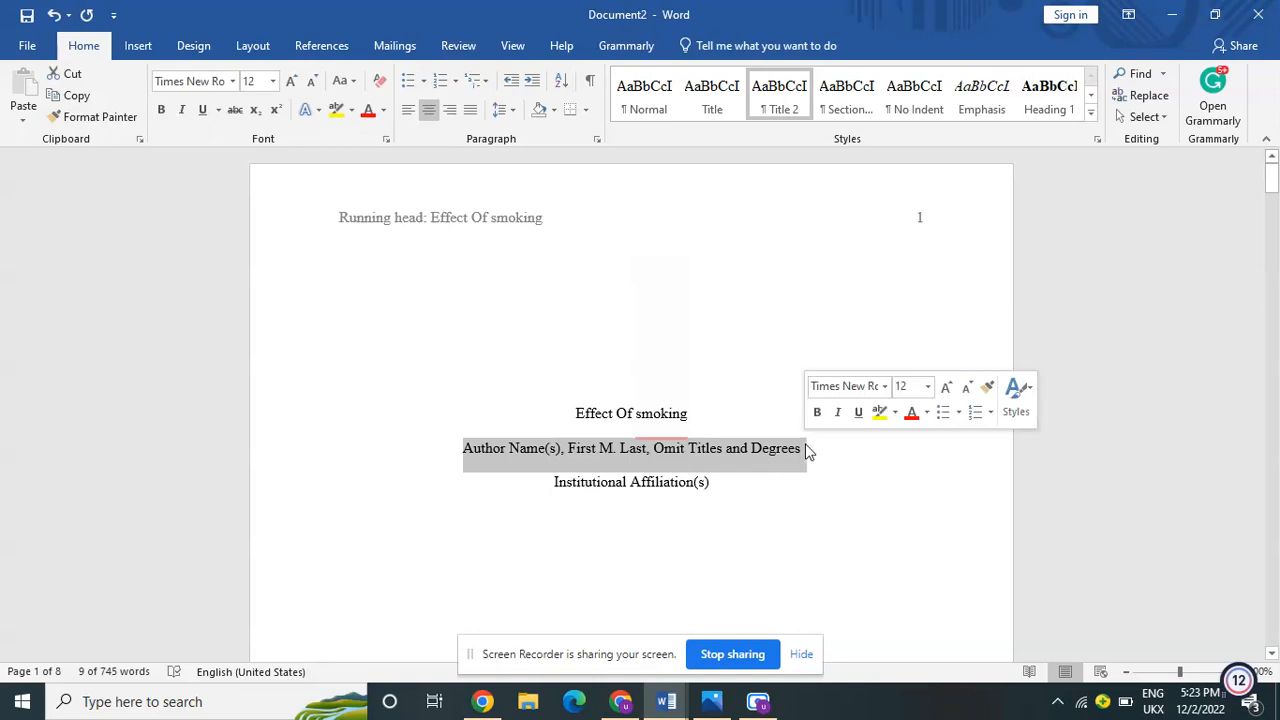
pyautogui.press('BackSpace')
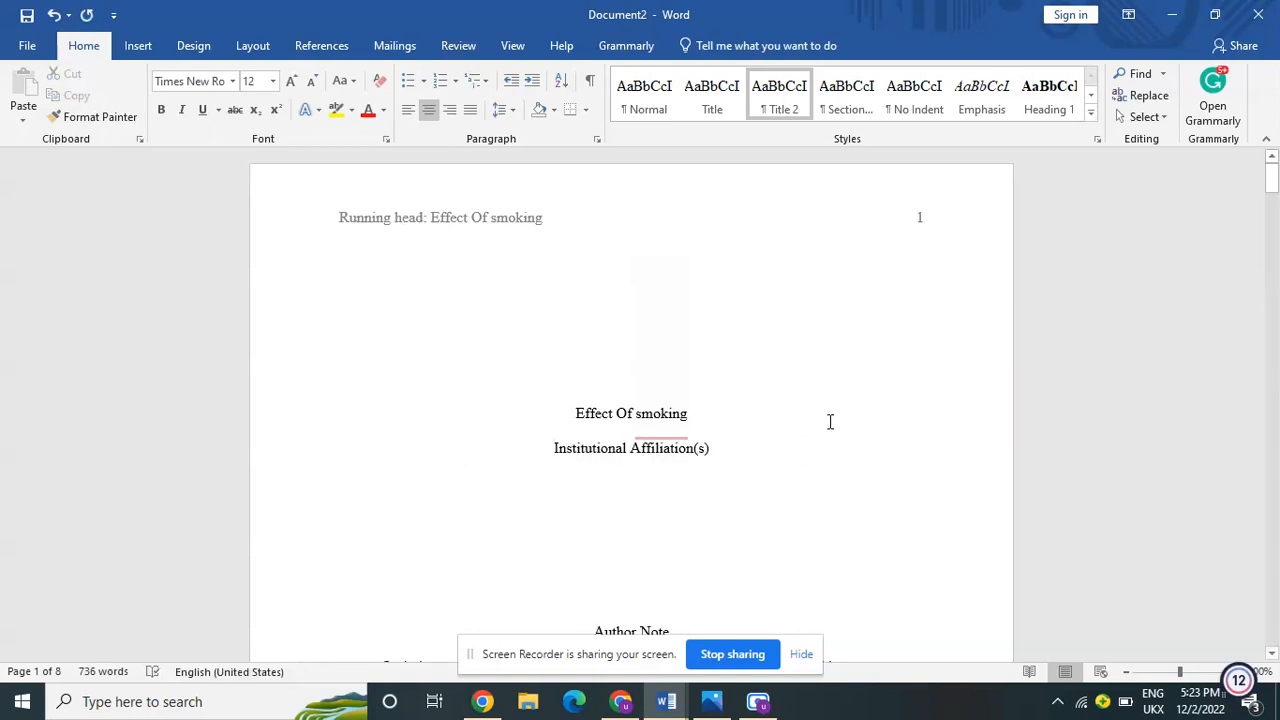
# - Add the line "Earn with tech" between the title and the institutional affiliation, shifted to line up with the start of the title
pyautogui.click(697, 412)
pyautogui.press('Return')
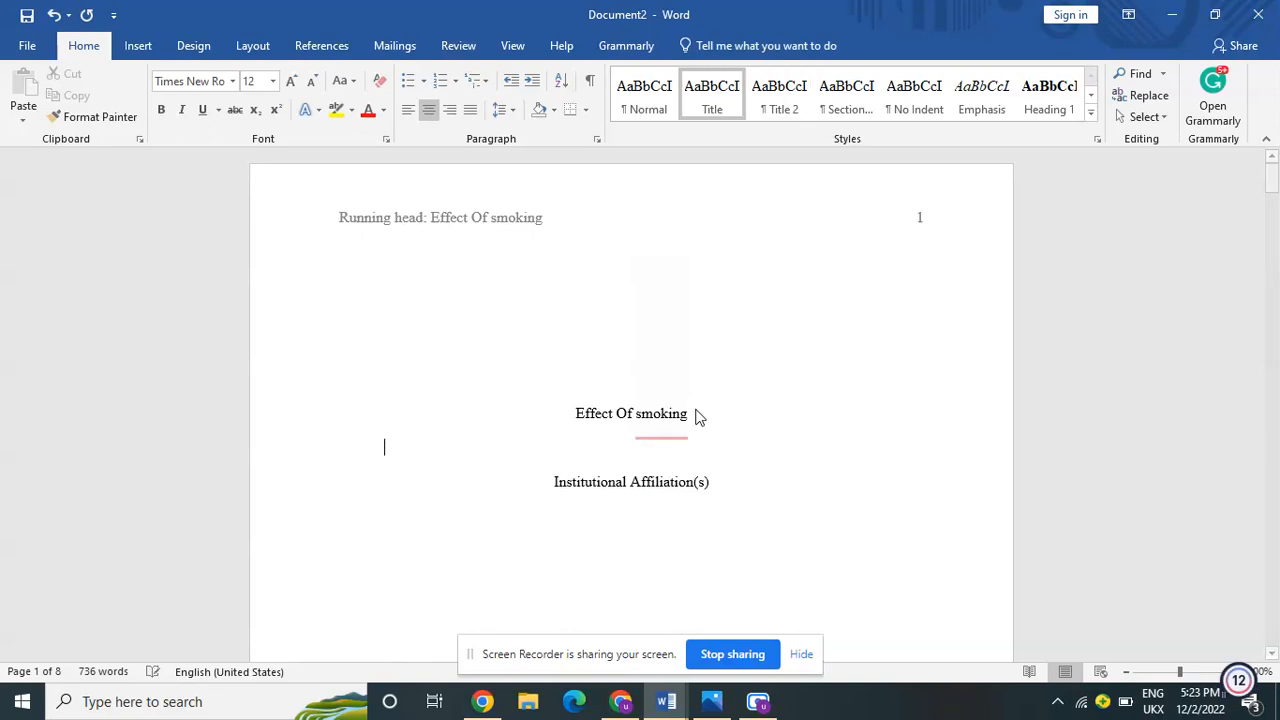
pyautogui.write('Earn e')
pyautogui.press('BackSpace')
pyautogui.write('with tech')
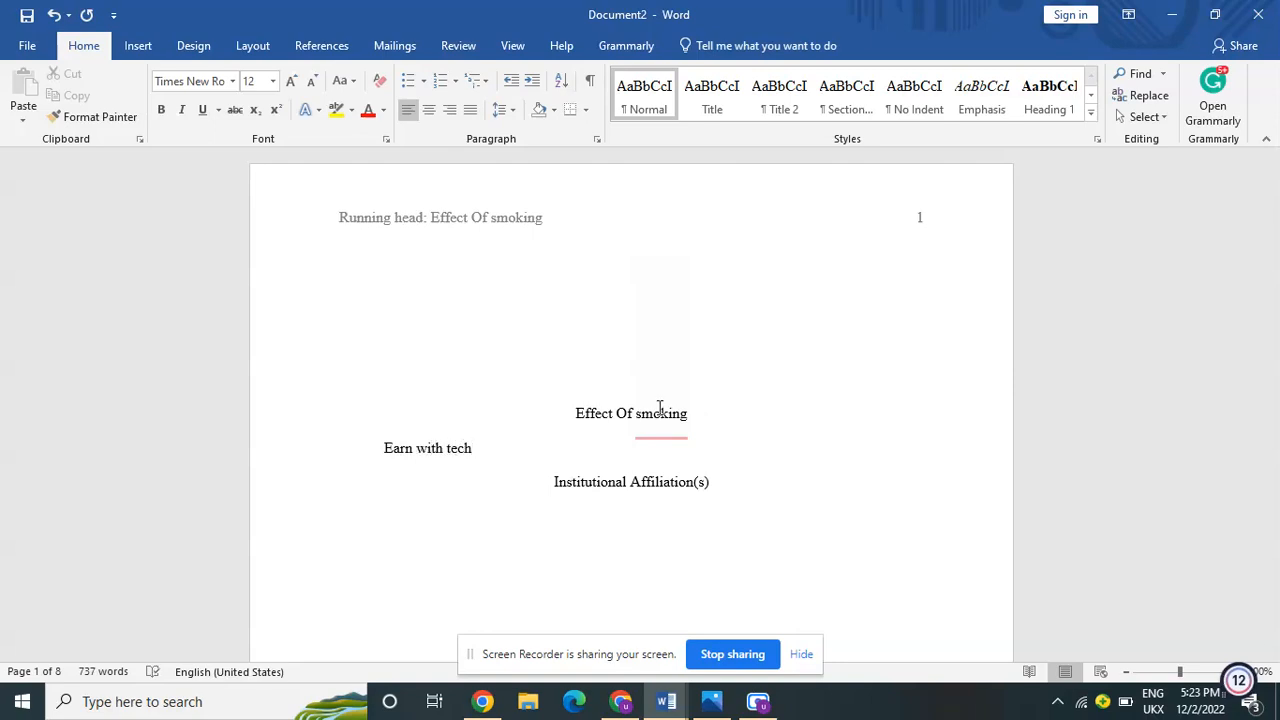
pyautogui.click(378, 448)
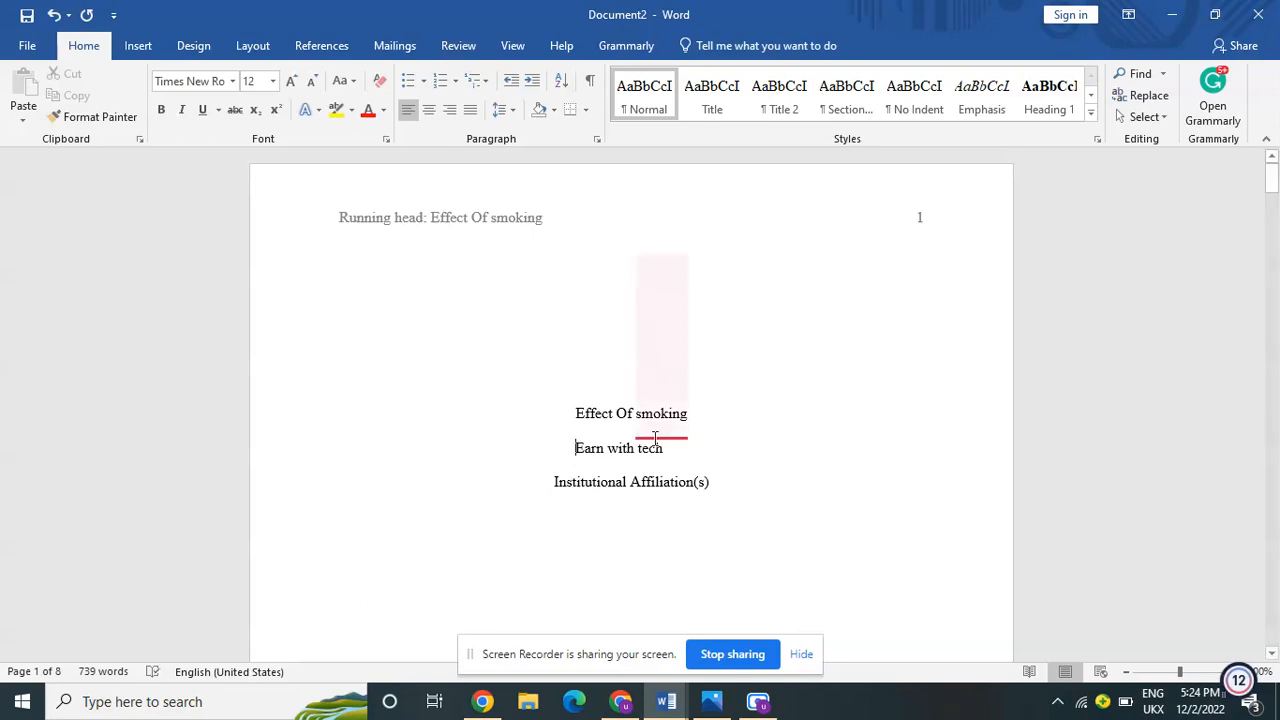
pyautogui.click(758, 428)
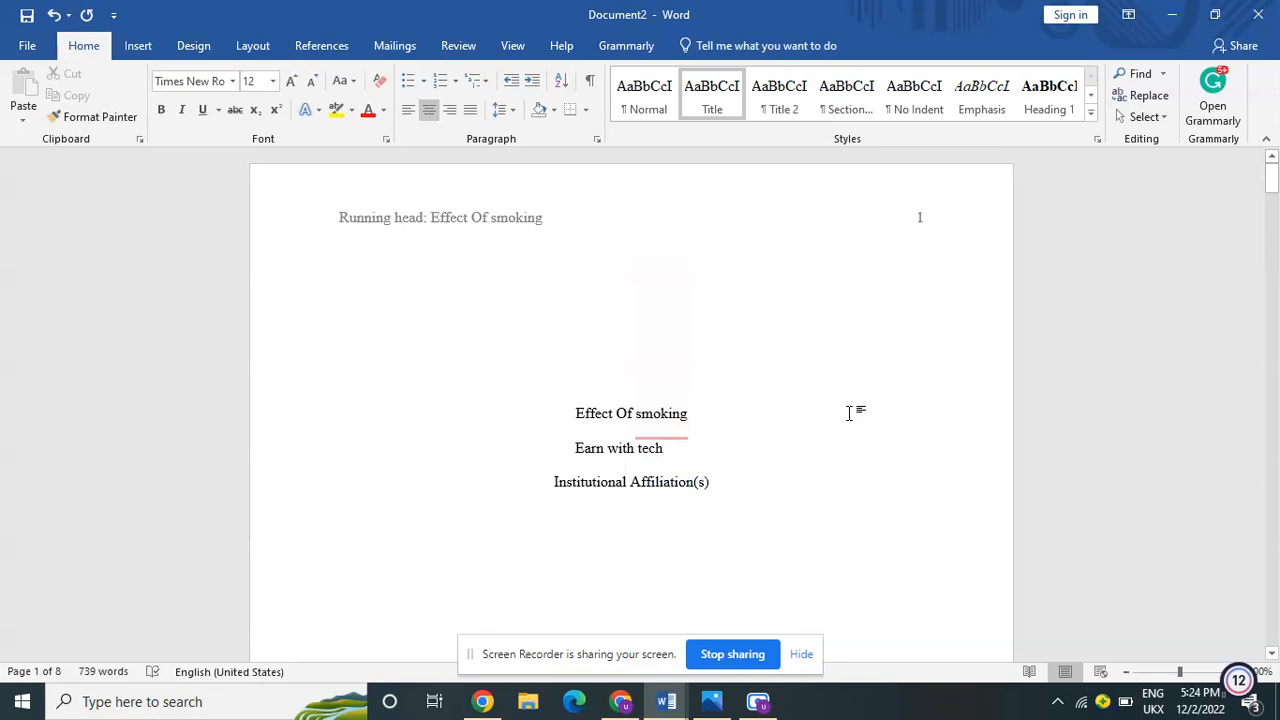
# - Switch to the Effect of Smoking document, set its title to left alignment and center it again
pyautogui.moveTo(666, 712)
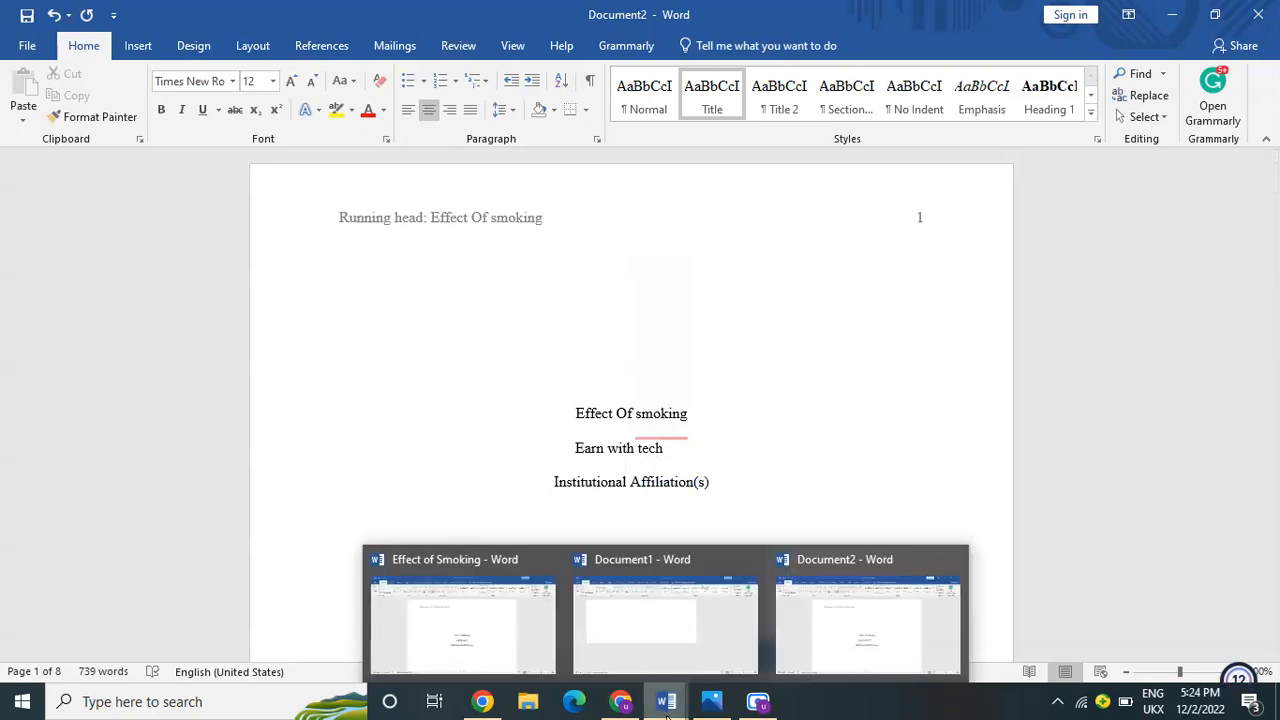
pyautogui.click(514, 662)
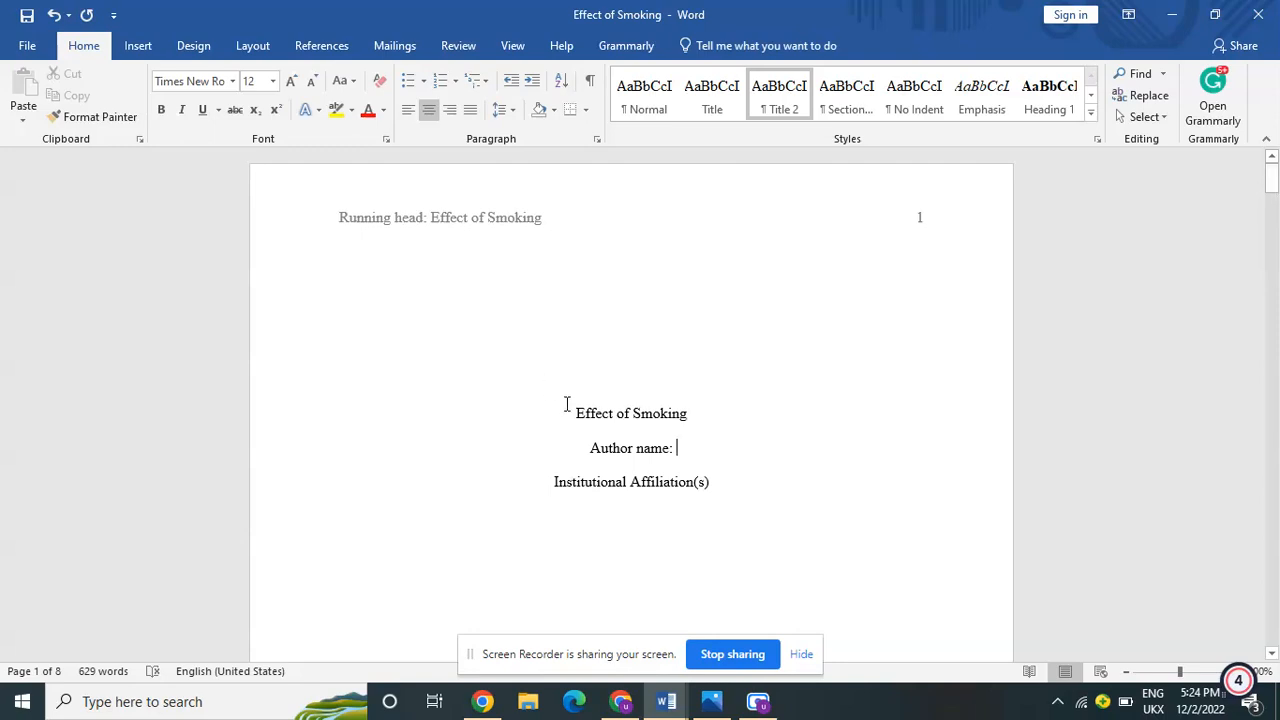
pyautogui.moveTo(575, 411); pyautogui.dragTo(696, 403)
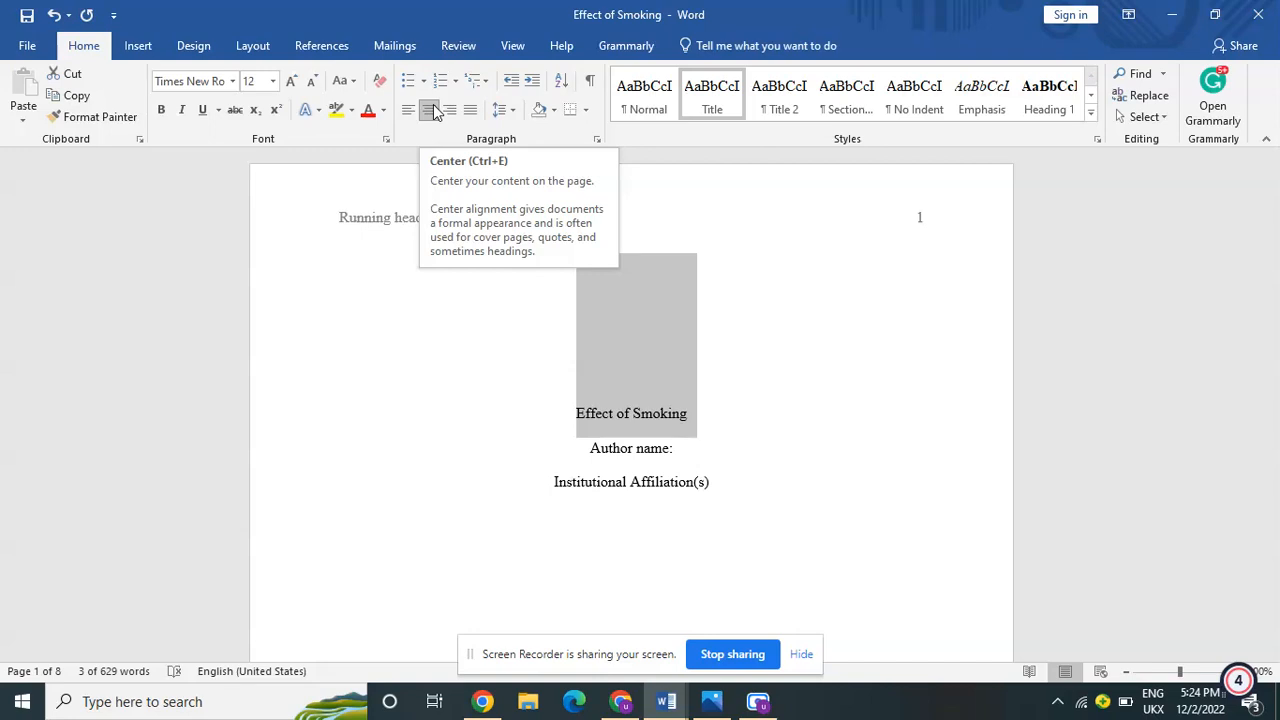
pyautogui.click(431, 112)
pyautogui.click(427, 113)
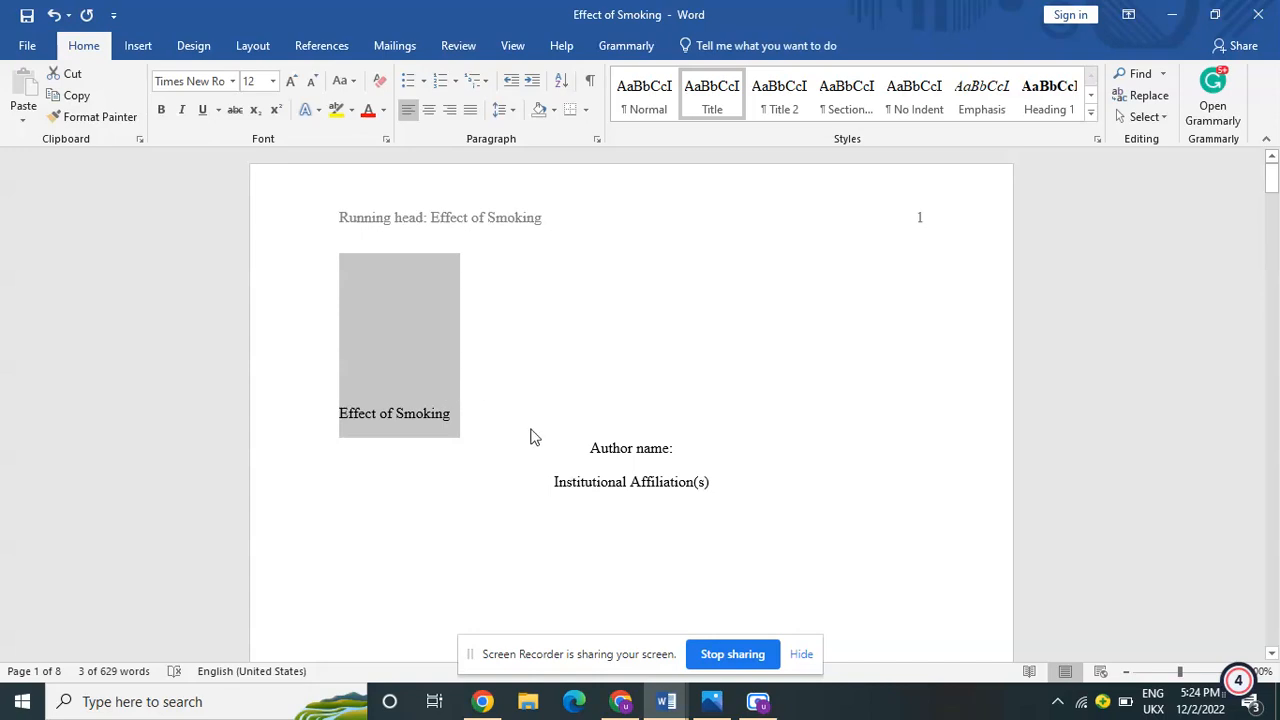
pyautogui.click(431, 112)
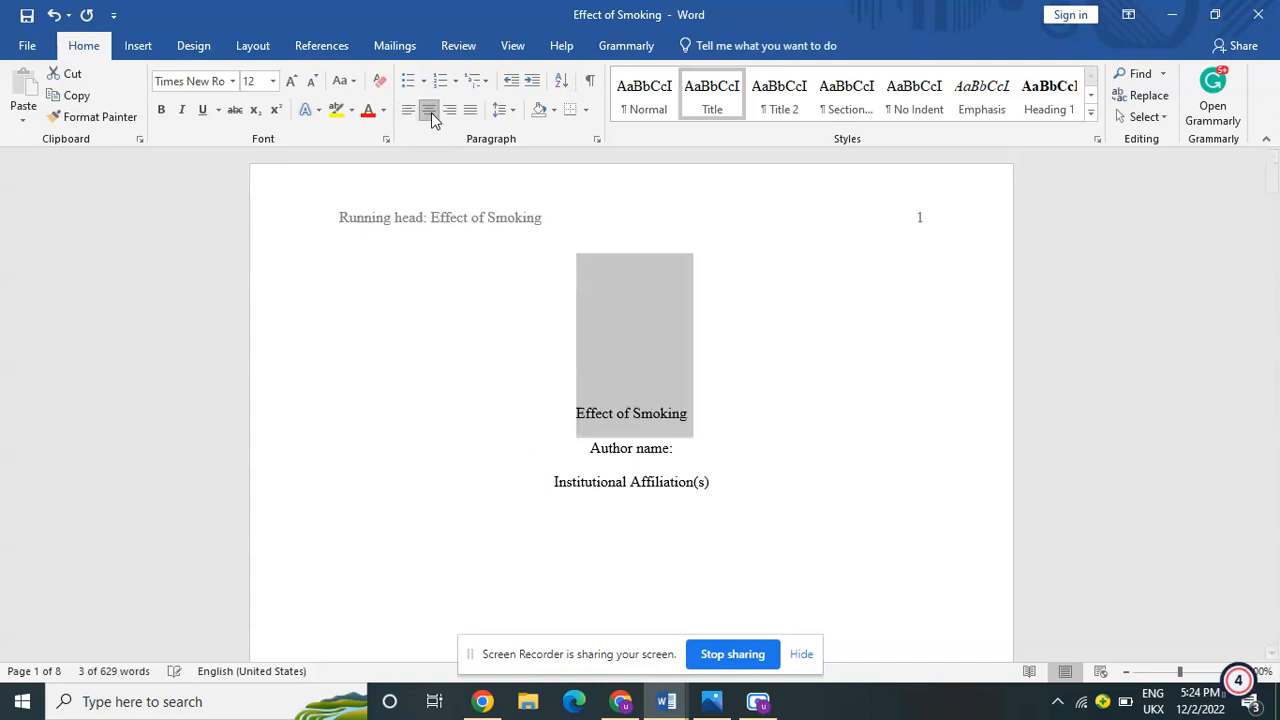
# - Examine the alignment, indentation and spacing in the title's paragraph settings, leaving them as they are
pyautogui.click(598, 140)
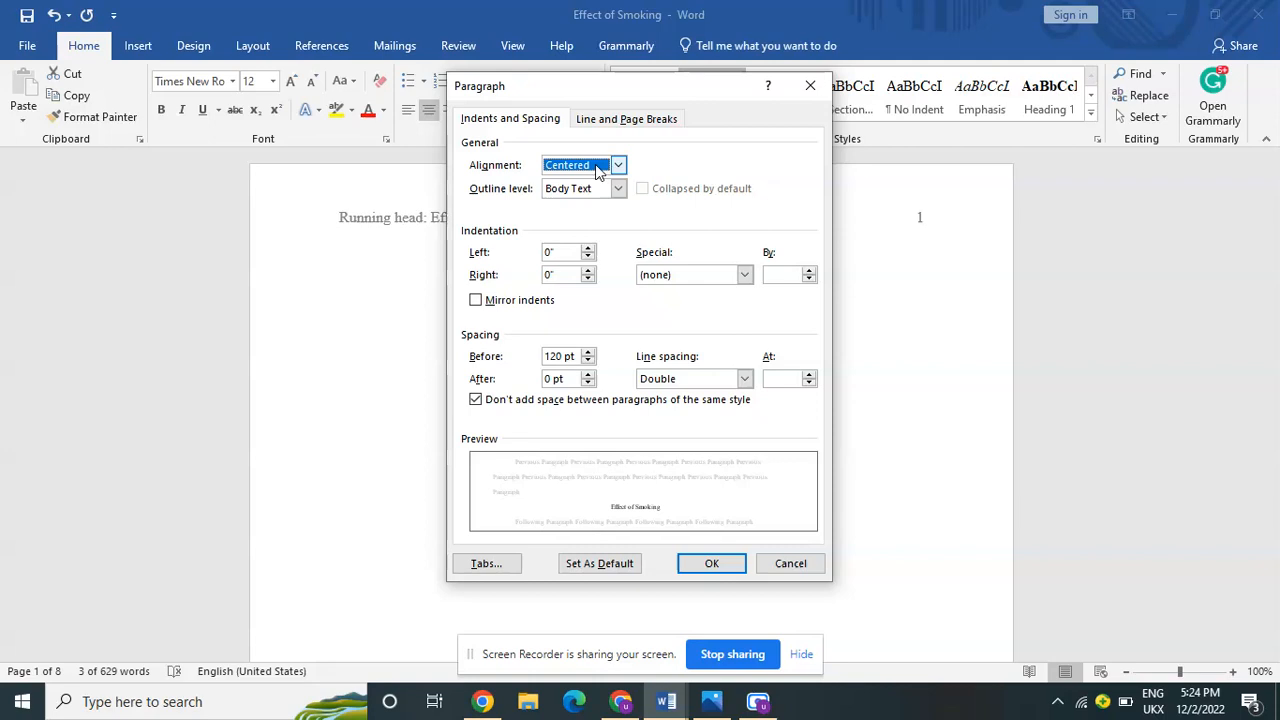
pyautogui.click(808, 84)
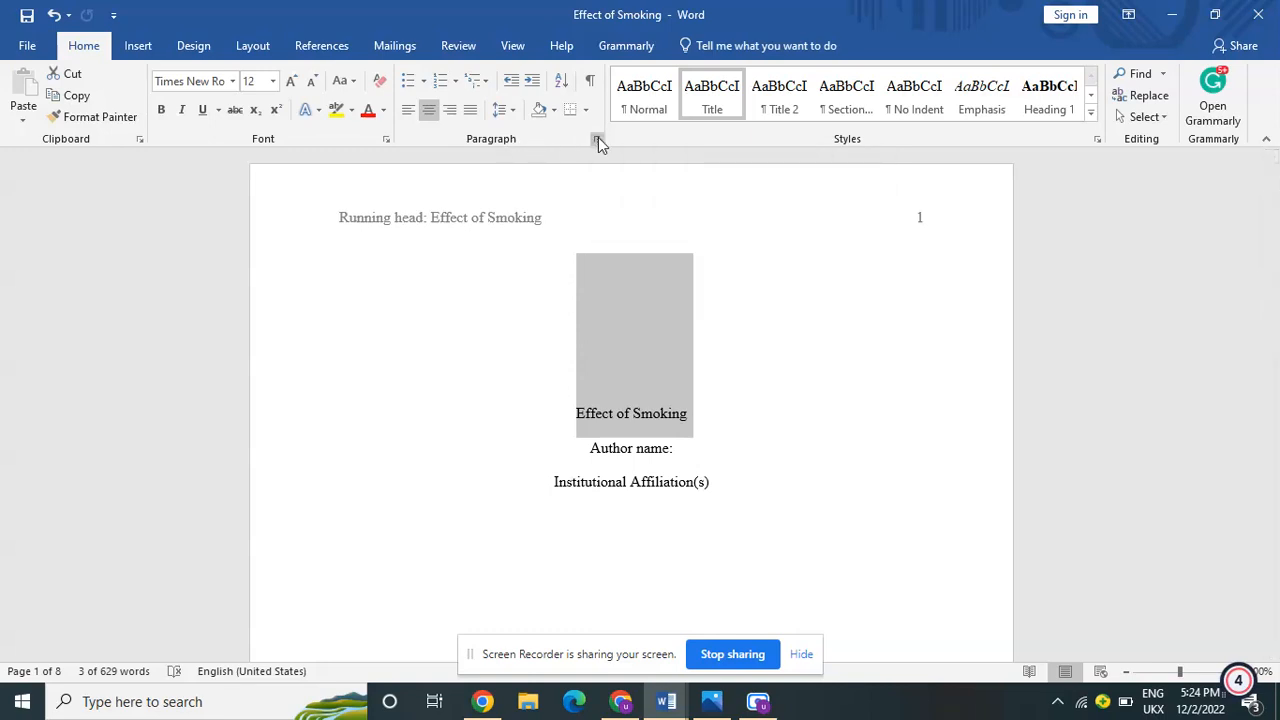
pyautogui.click(597, 139)
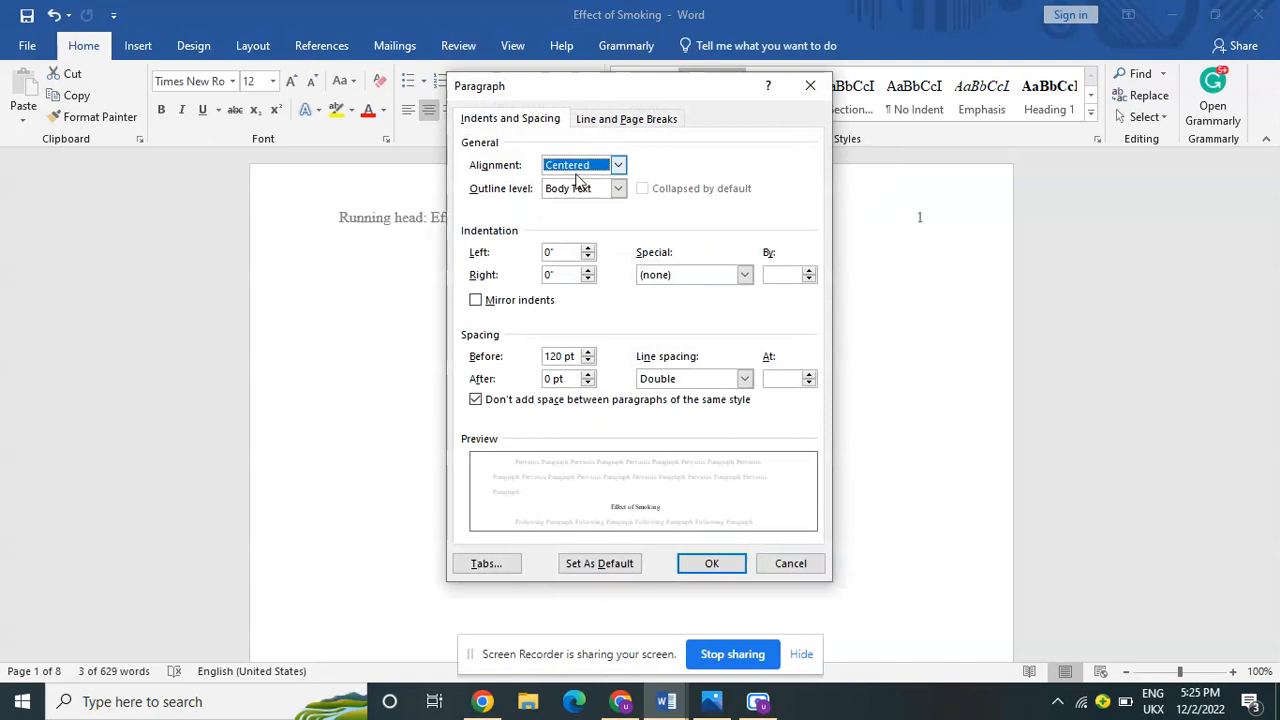
pyautogui.click(810, 85)
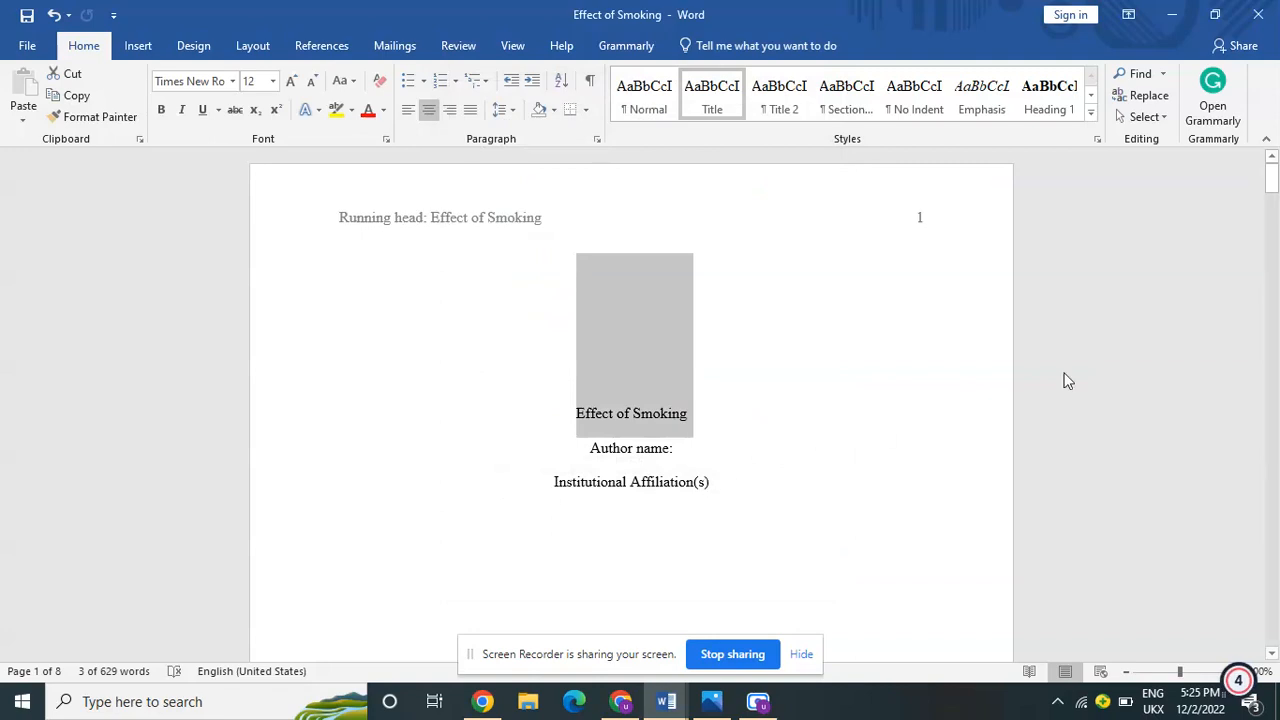
# - Examine the paragraph settings of the Author Note heading on the title page without changing them
pyautogui.moveTo(1274, 180)
pyautogui.mouseDown()
pyautogui.moveTo(1274, 207)
pyautogui.moveTo(1274, 182)
pyautogui.mouseUp()
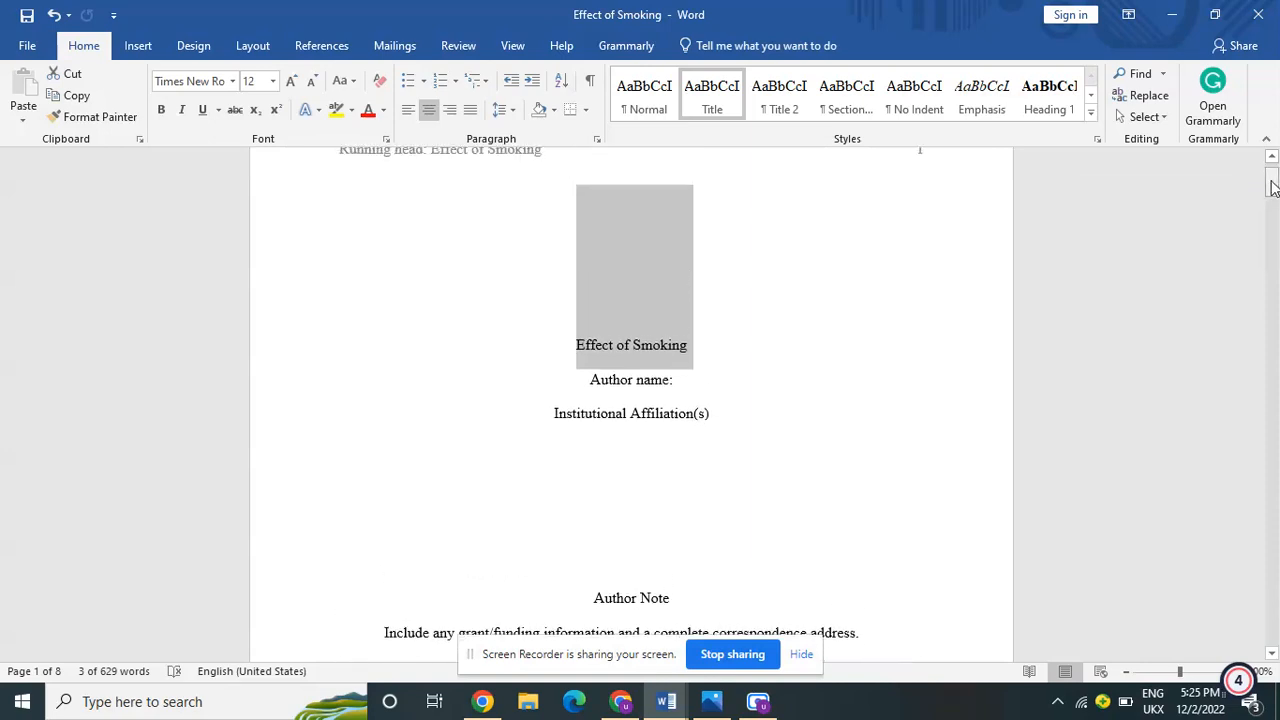
pyautogui.click(848, 371)
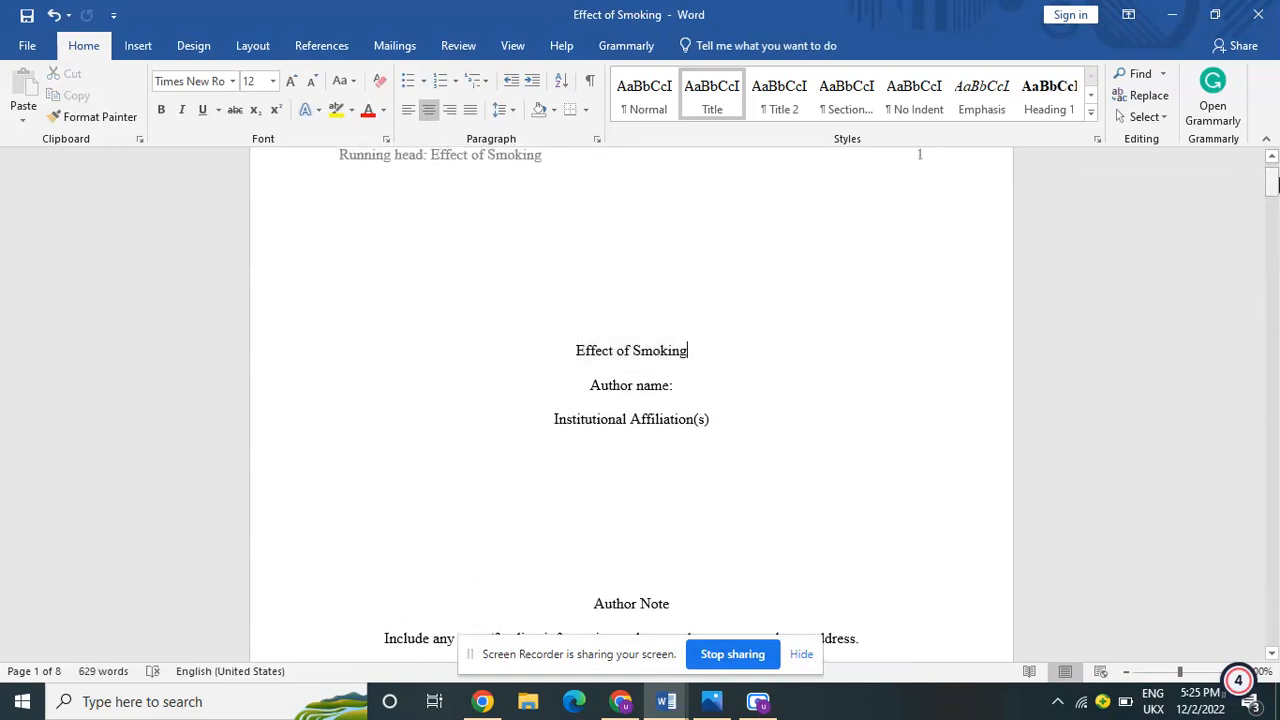
pyautogui.moveTo(1274, 190); pyautogui.dragTo(1274, 198)
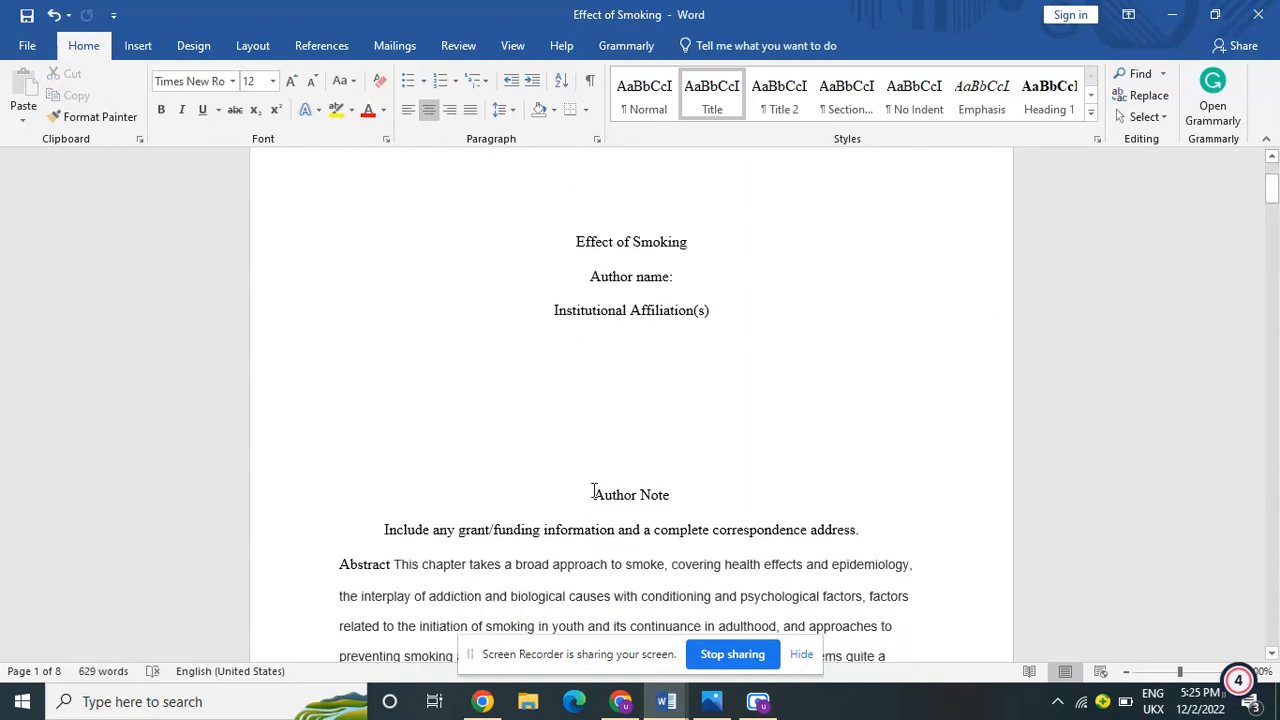
pyautogui.moveTo(638, 493); pyautogui.dragTo(634, 340)
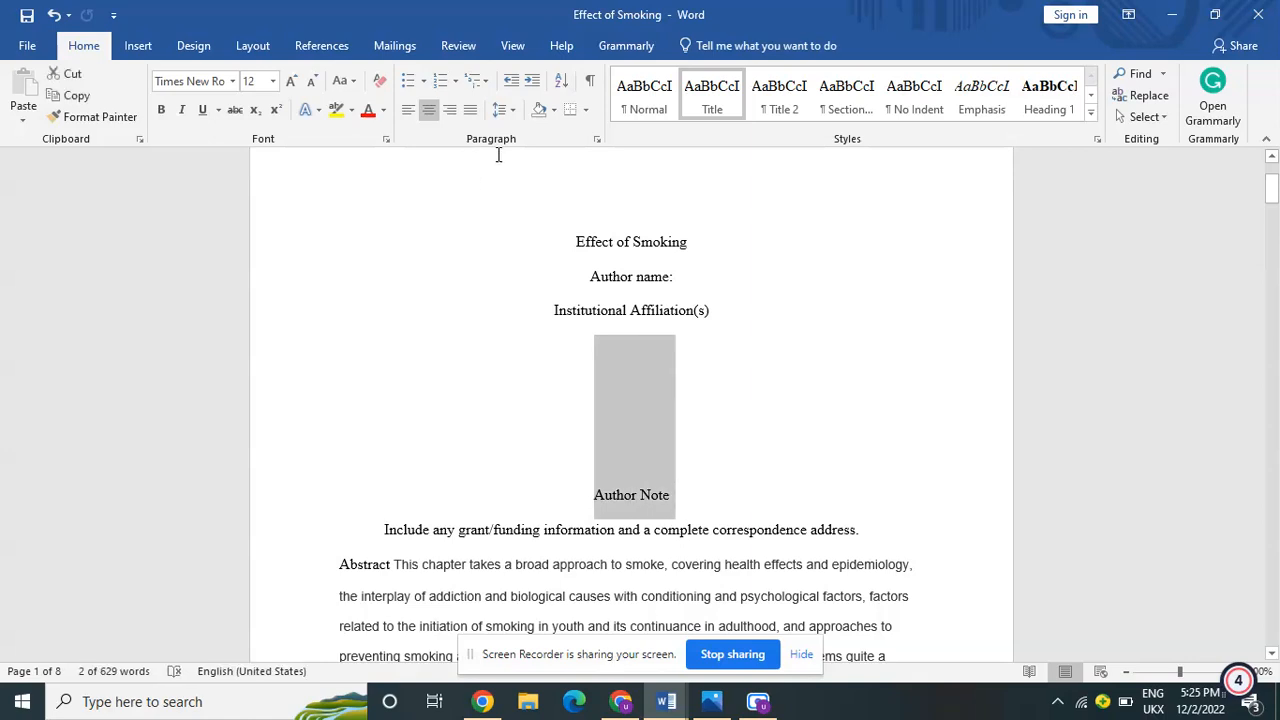
pyautogui.click(596, 140)
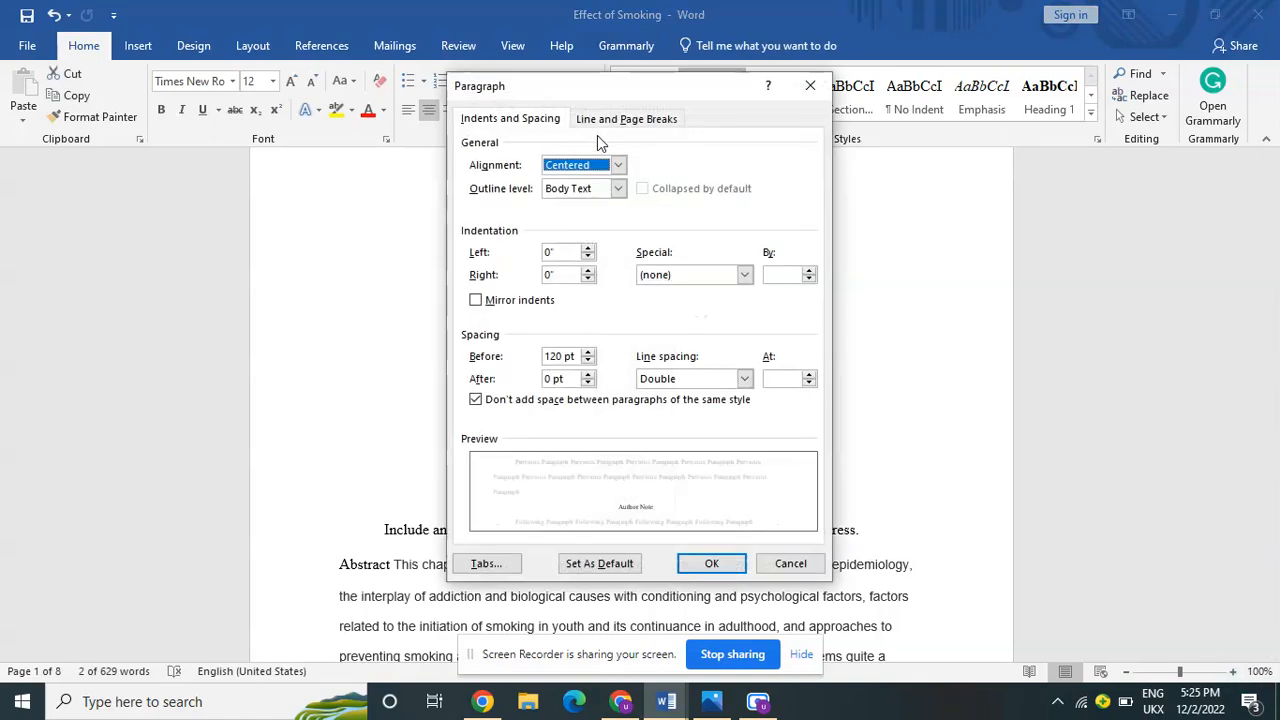
pyautogui.click(810, 85)
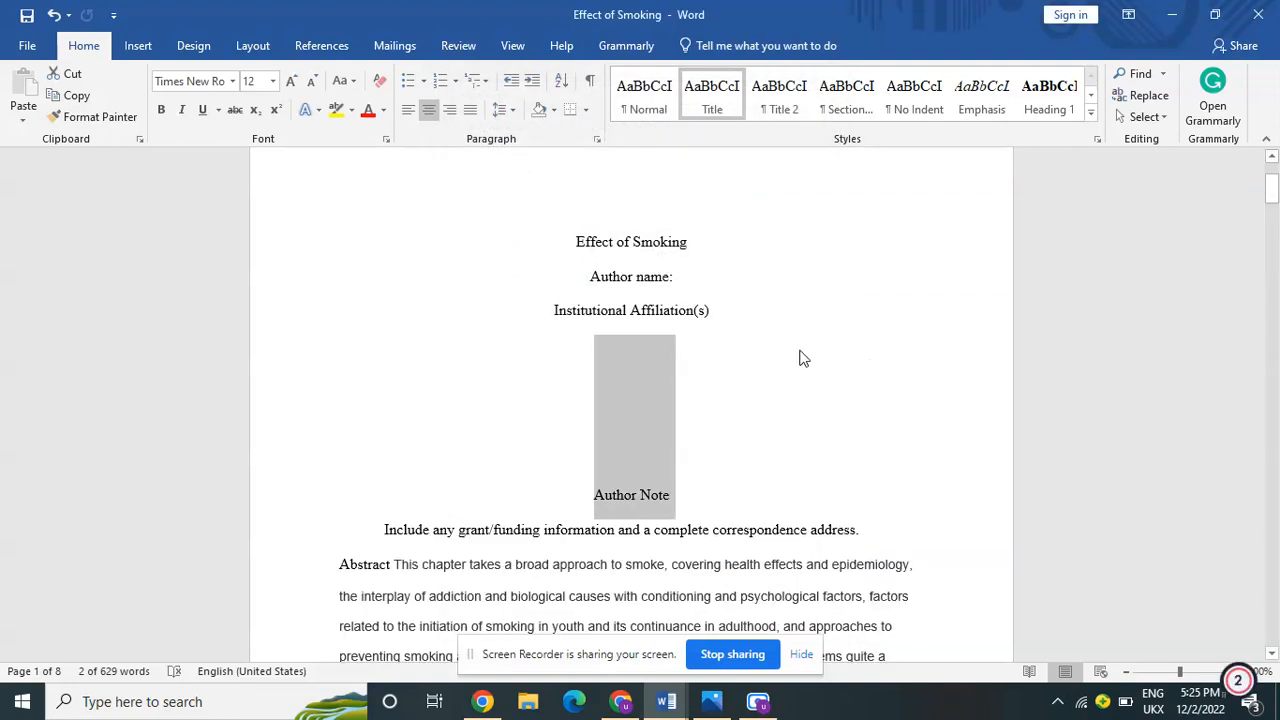
pyautogui.click(685, 495)
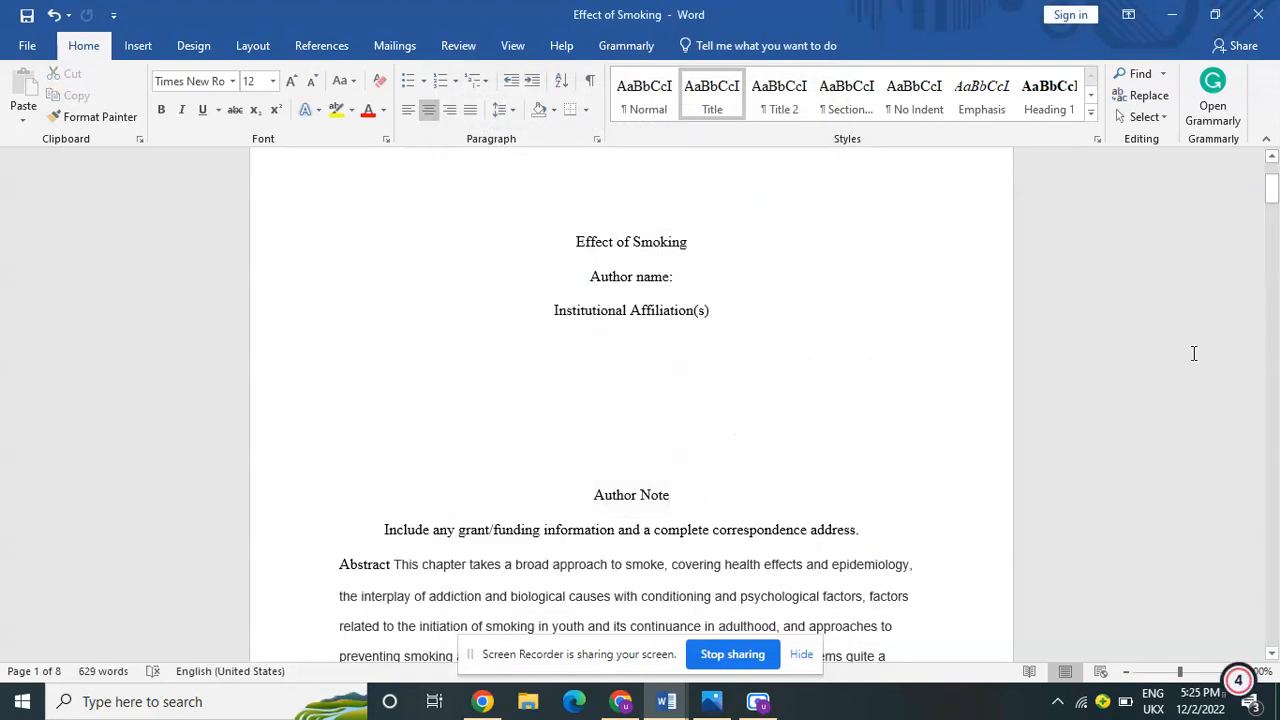
# - Compare the abstract in the Effect of Smoking document with the template's abstract and first body page in Document2
pyautogui.moveTo(1273, 195)
pyautogui.mouseDown()
pyautogui.moveTo(1273, 218)
pyautogui.moveTo(1273, 173)
pyautogui.moveTo(1273, 215)
pyautogui.mouseUp()
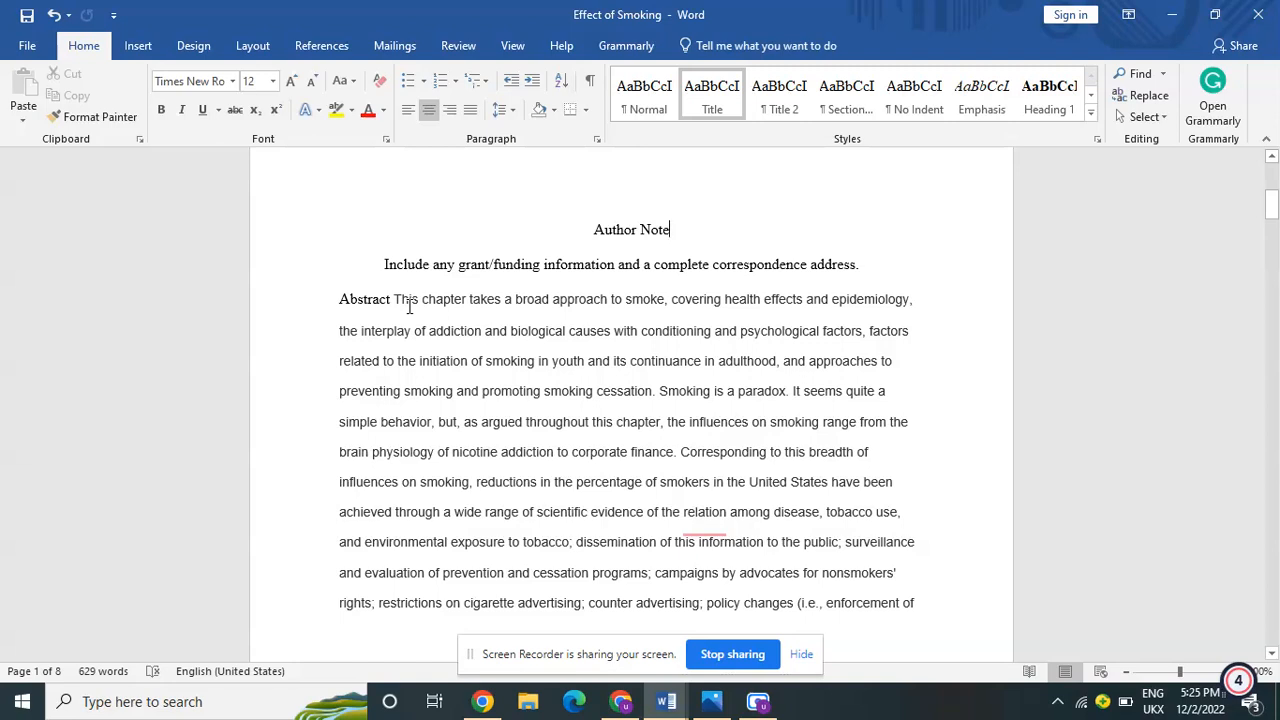
pyautogui.moveTo(1272, 204); pyautogui.dragTo(1273, 190)
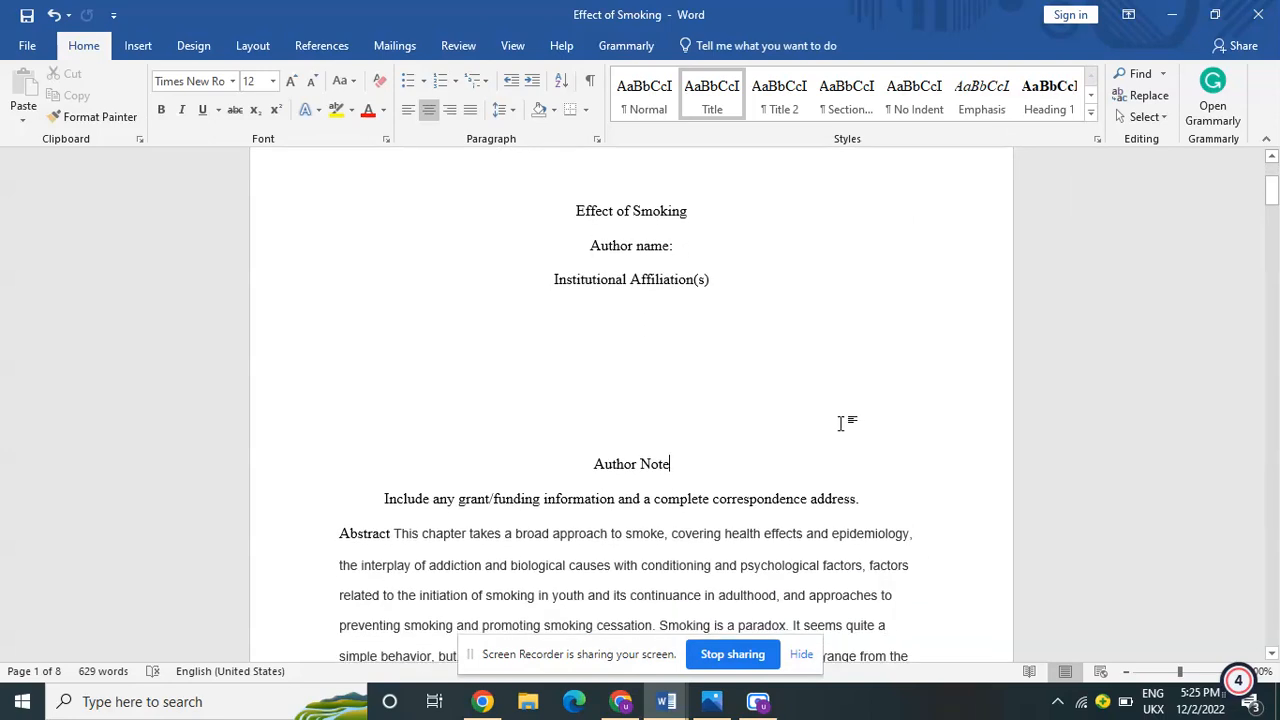
pyautogui.moveTo(665, 712)
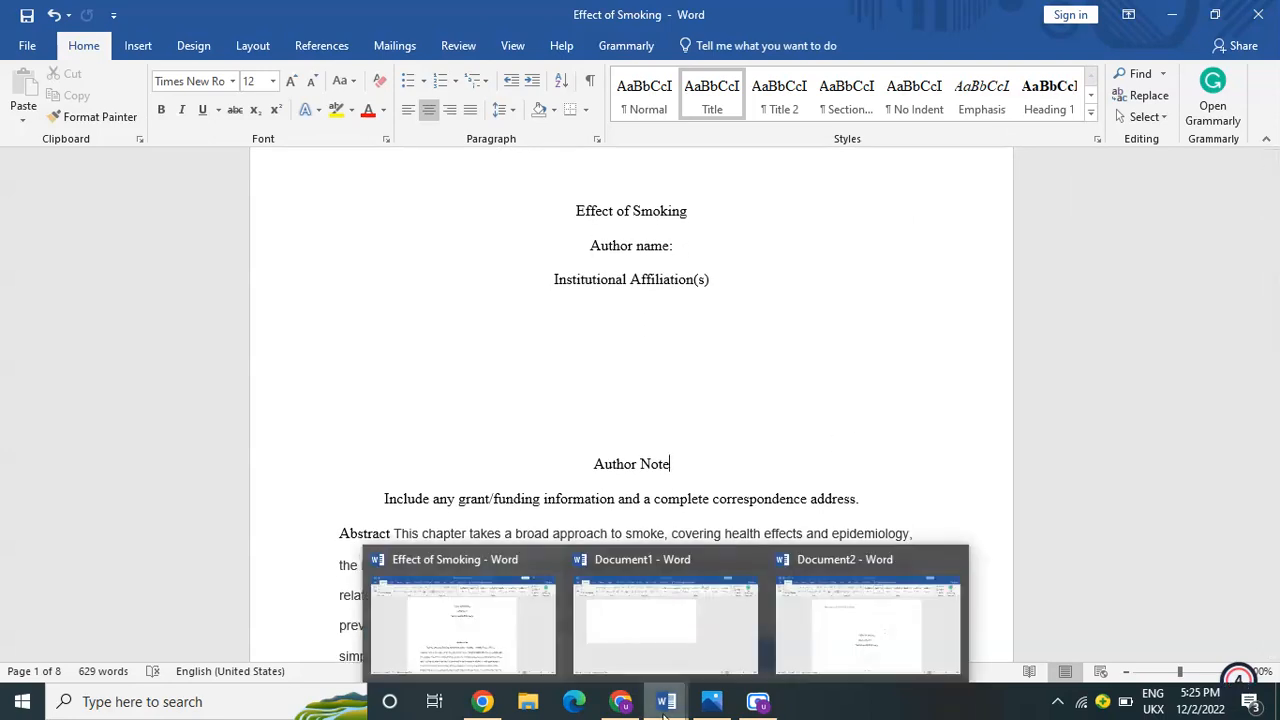
pyautogui.click(880, 629)
pyautogui.moveTo(1273, 192); pyautogui.dragTo(1273, 243)
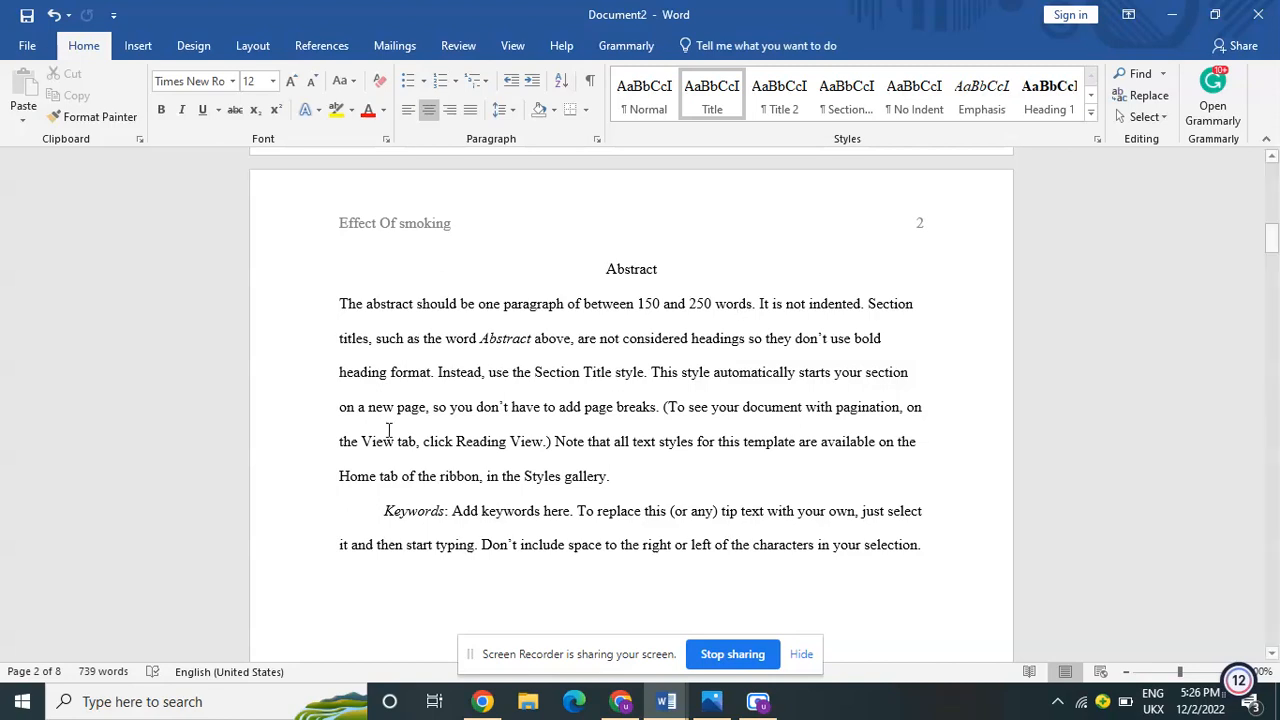
pyautogui.moveTo(1275, 246); pyautogui.dragTo(1276, 247)
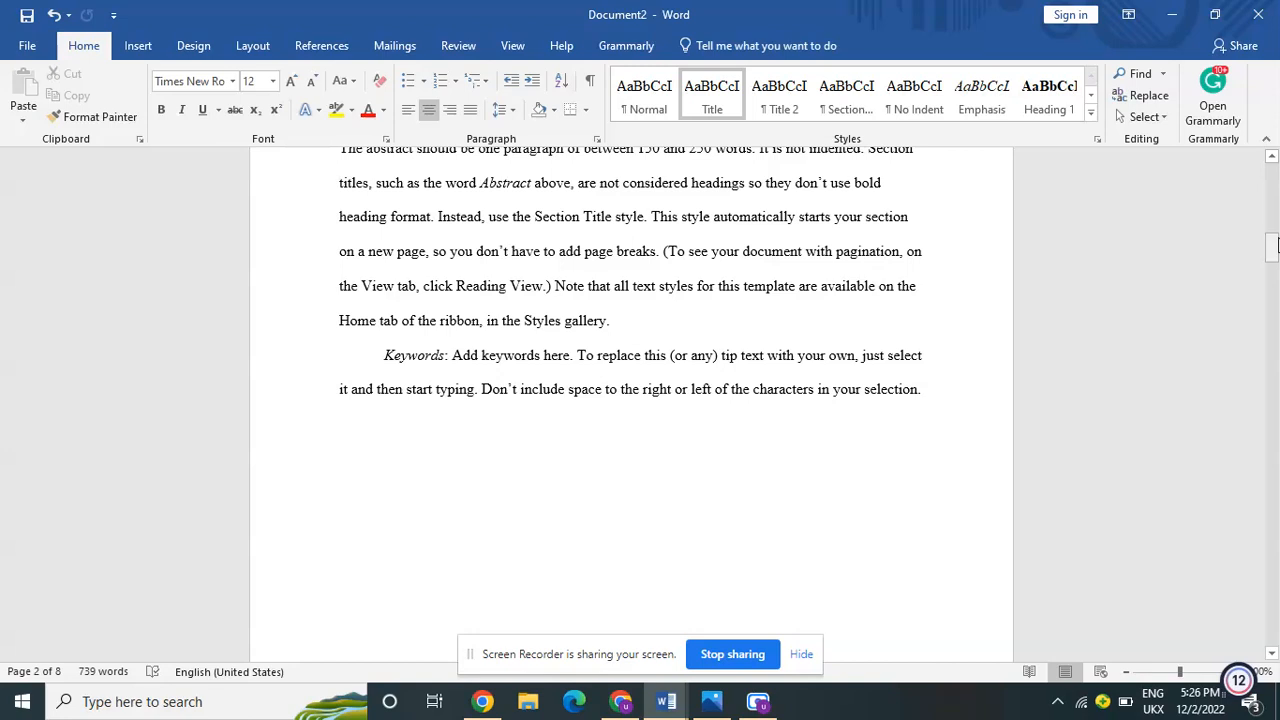
pyautogui.moveTo(1276, 245)
pyautogui.mouseDown()
pyautogui.moveTo(1276, 230)
pyautogui.moveTo(1276, 243)
pyautogui.mouseUp()
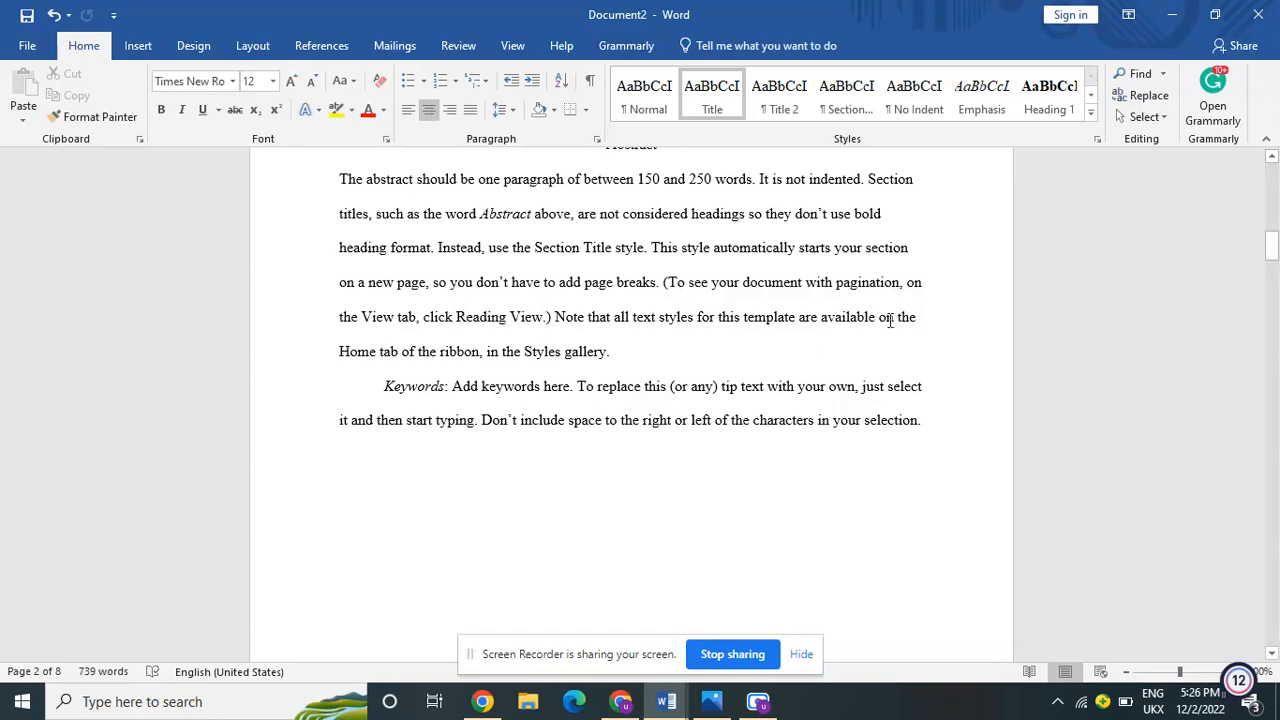
pyautogui.moveTo(1272, 246); pyautogui.dragTo(1275, 228)
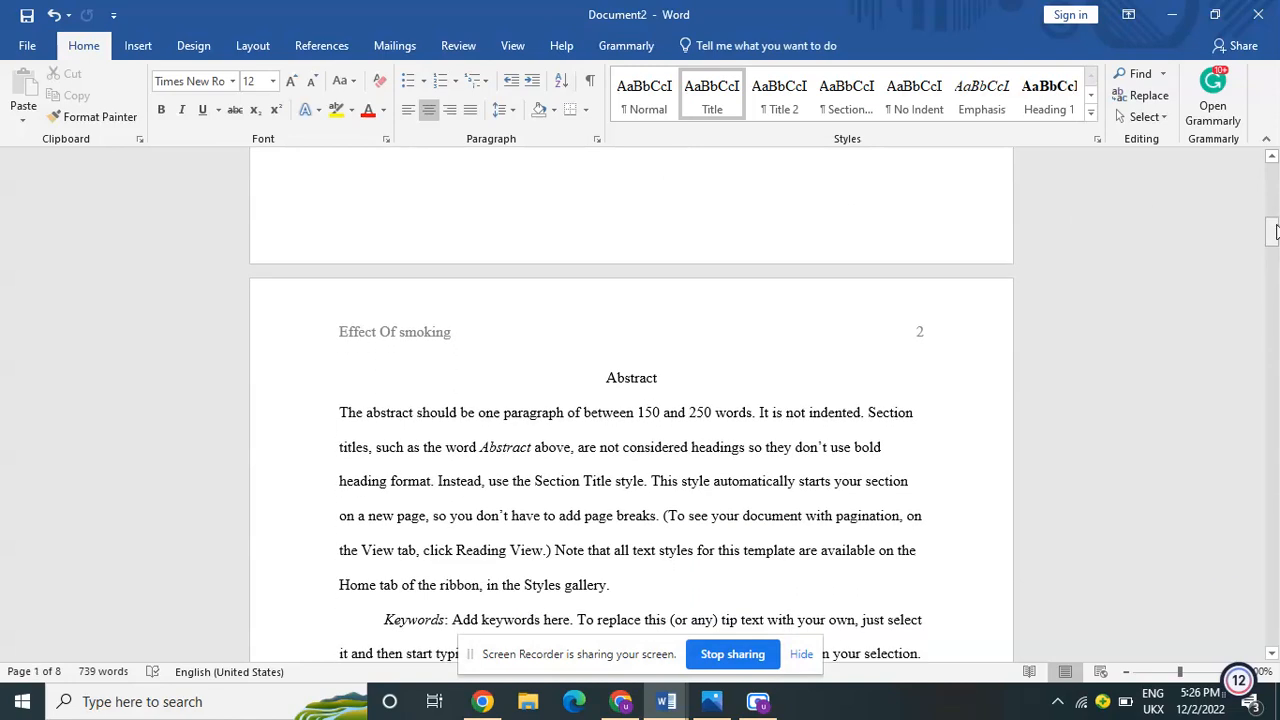
pyautogui.moveTo(1275, 230); pyautogui.dragTo(1277, 300)
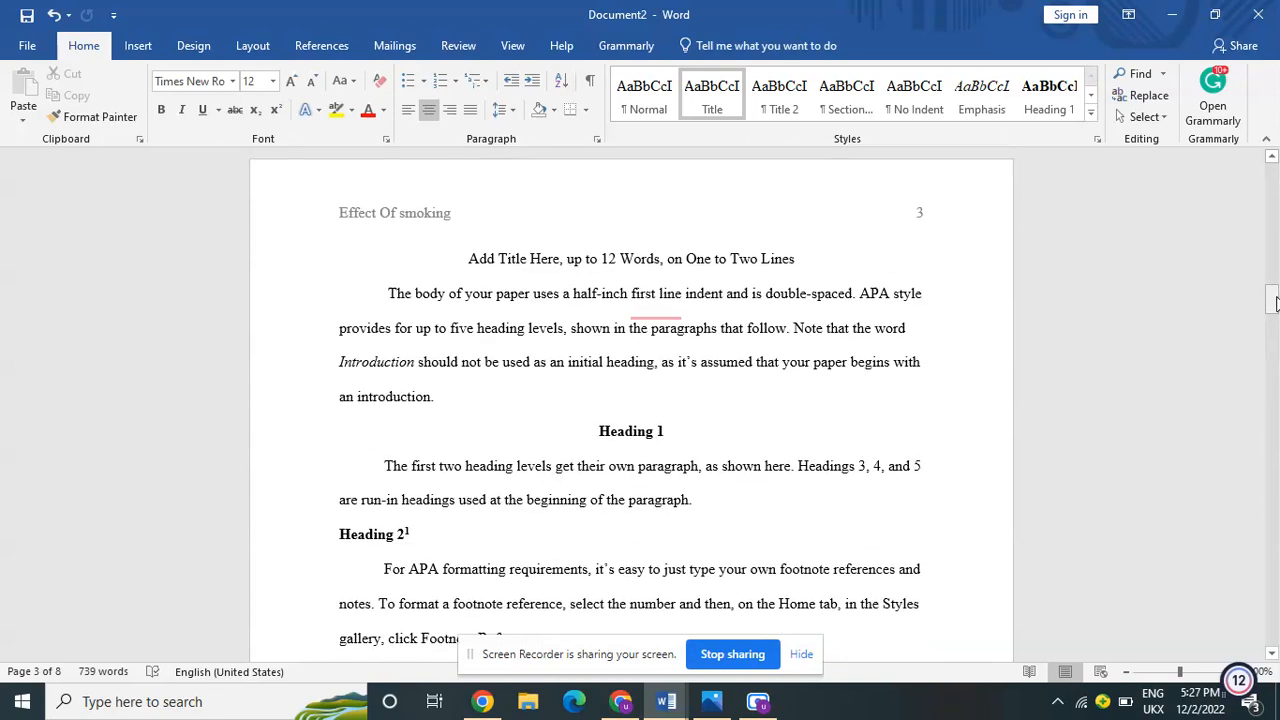
# - Return to the Effect of Smoking document and examine the paragraph settings of the "Smoking and Death" heading on page 2
pyautogui.moveTo(655, 712)
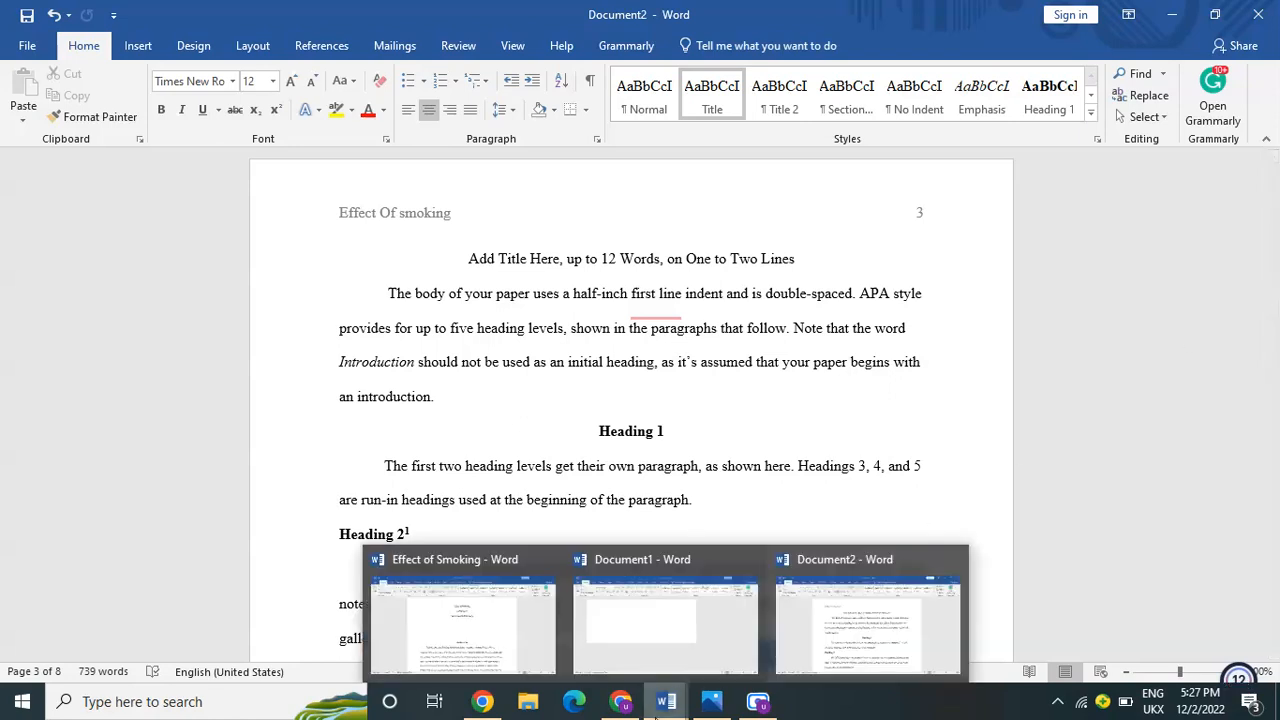
pyautogui.click(414, 652)
pyautogui.moveTo(1274, 200); pyautogui.dragTo(1274, 246)
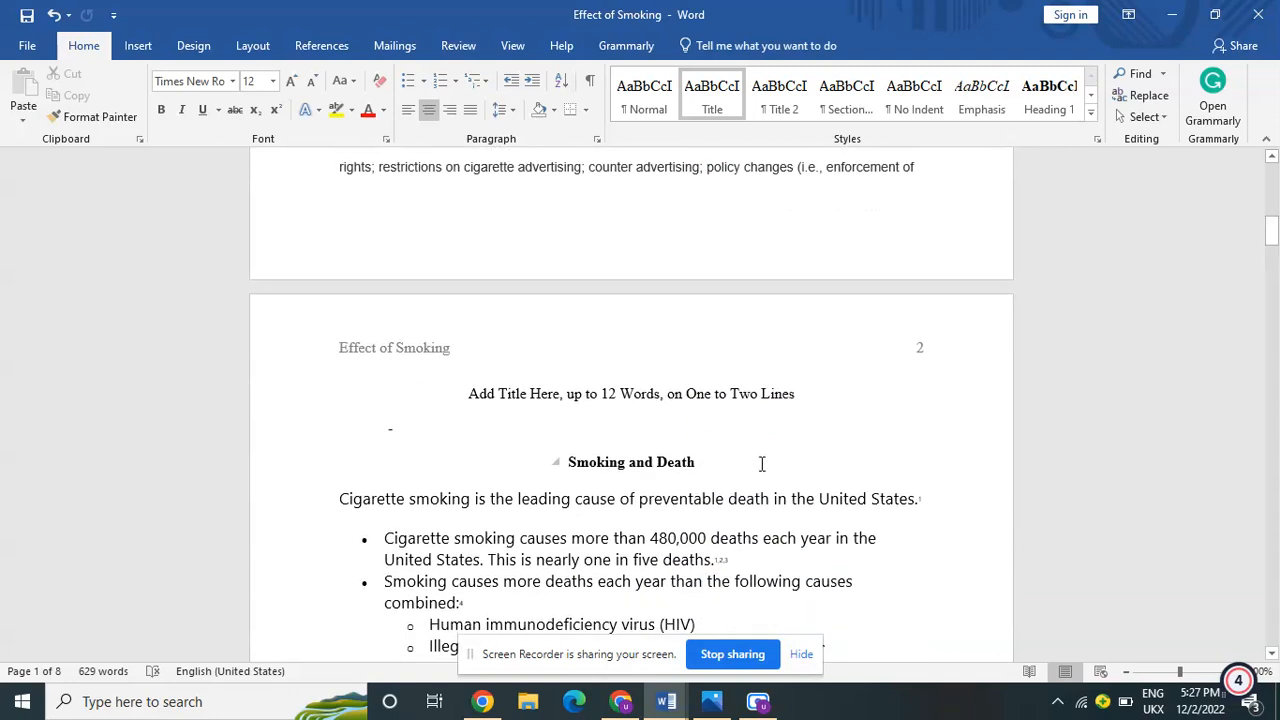
pyautogui.moveTo(1272, 232); pyautogui.dragTo(1272, 240)
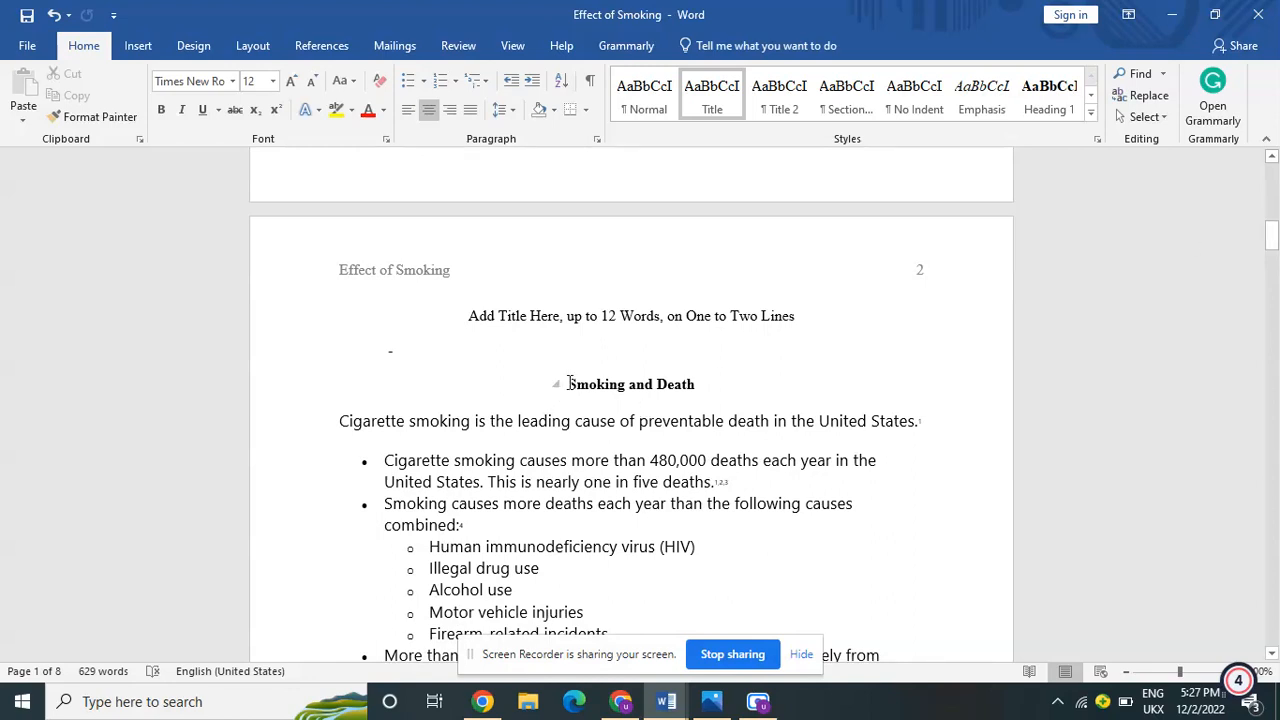
pyautogui.moveTo(568, 384); pyautogui.dragTo(734, 375)
pyautogui.click(734, 375)
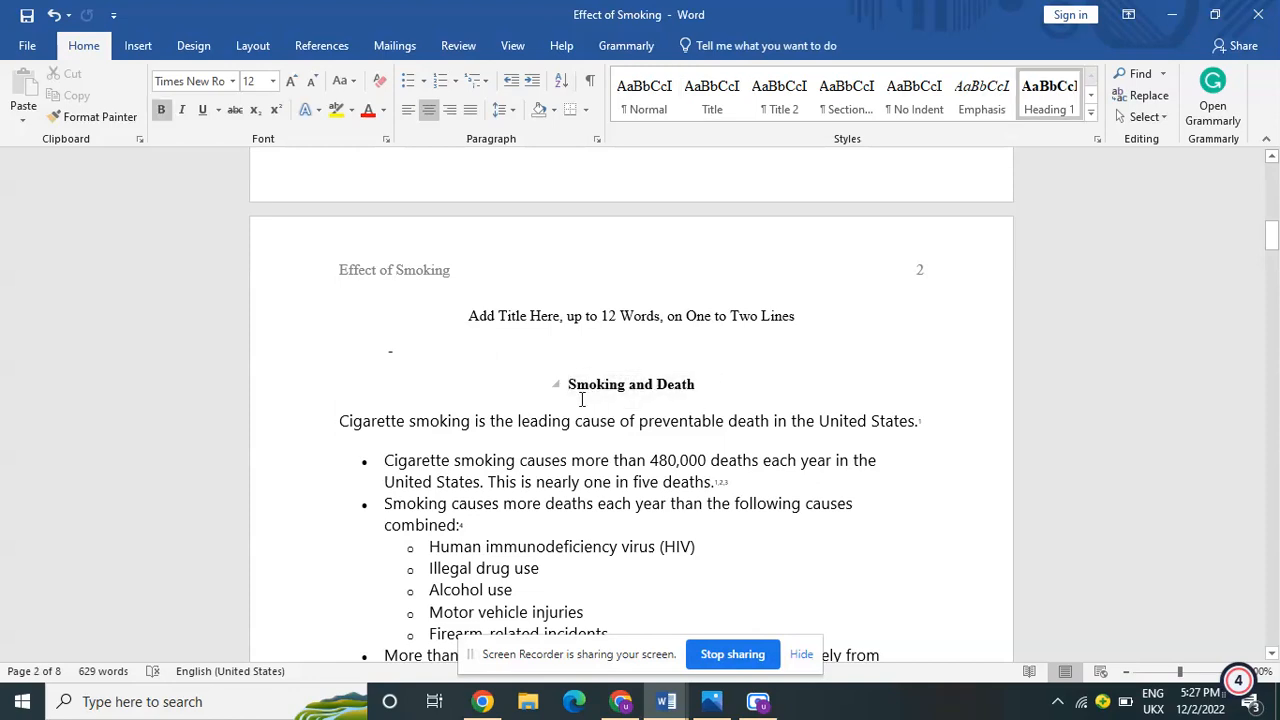
pyautogui.moveTo(567, 383); pyautogui.dragTo(721, 380)
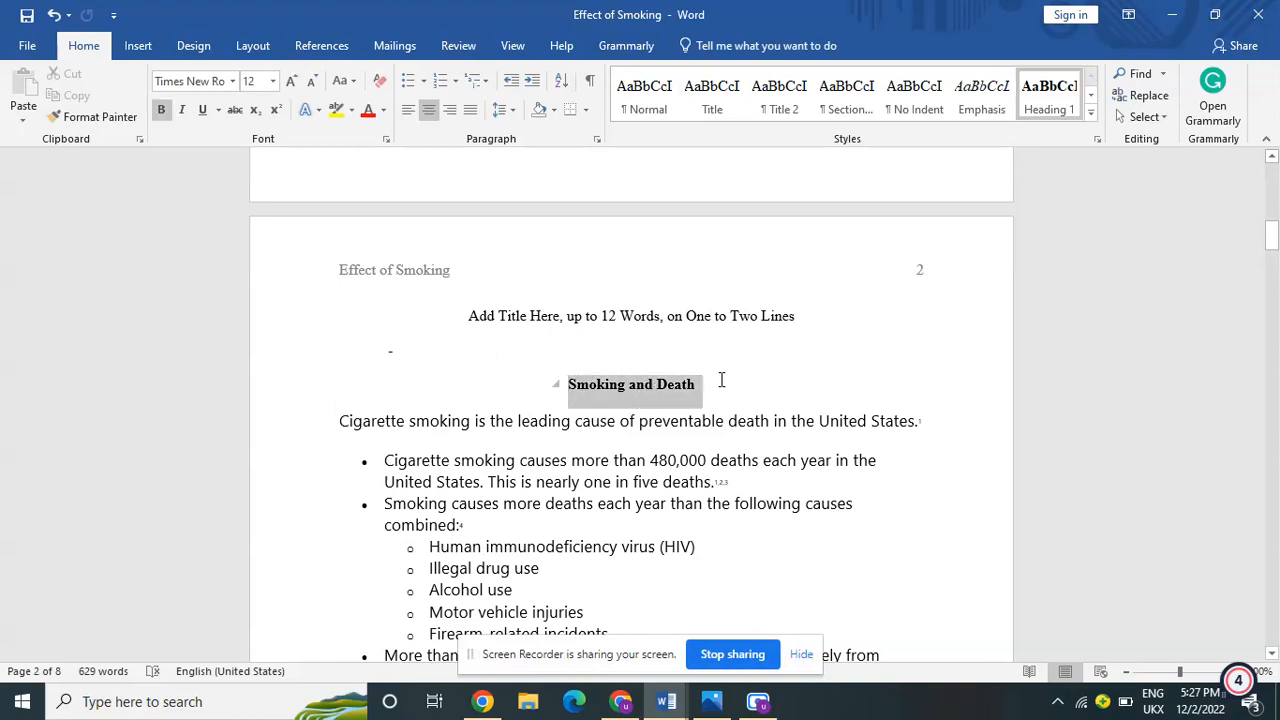
pyautogui.click(595, 138)
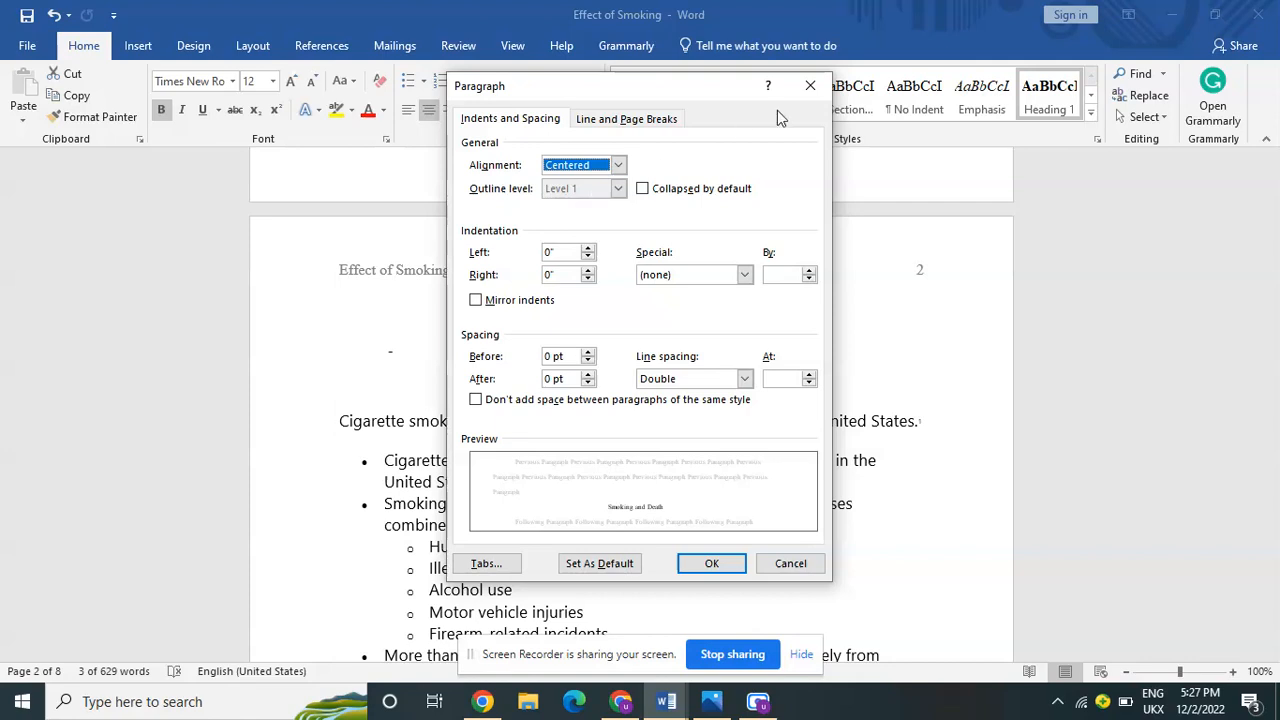
pyautogui.click(809, 88)
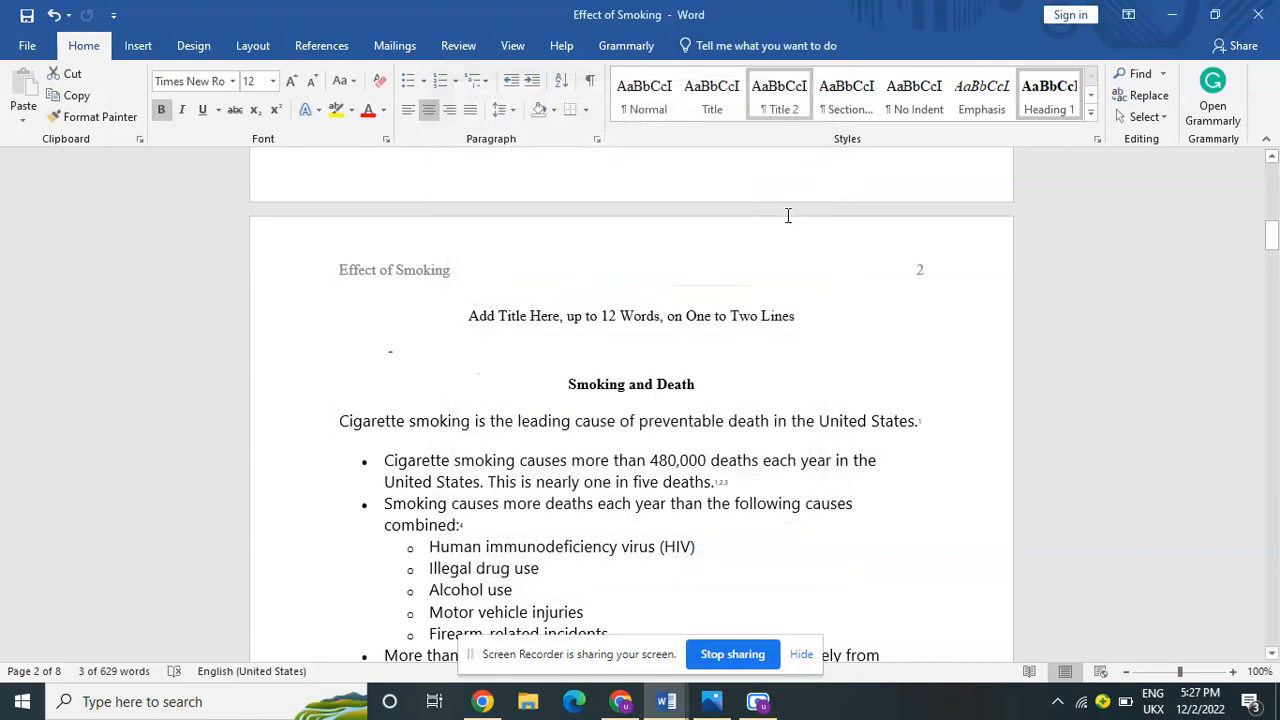
# - Check the title placeholder above the "Smoking and Death" heading and the bulleted list below it
pyautogui.click(1030, 316)
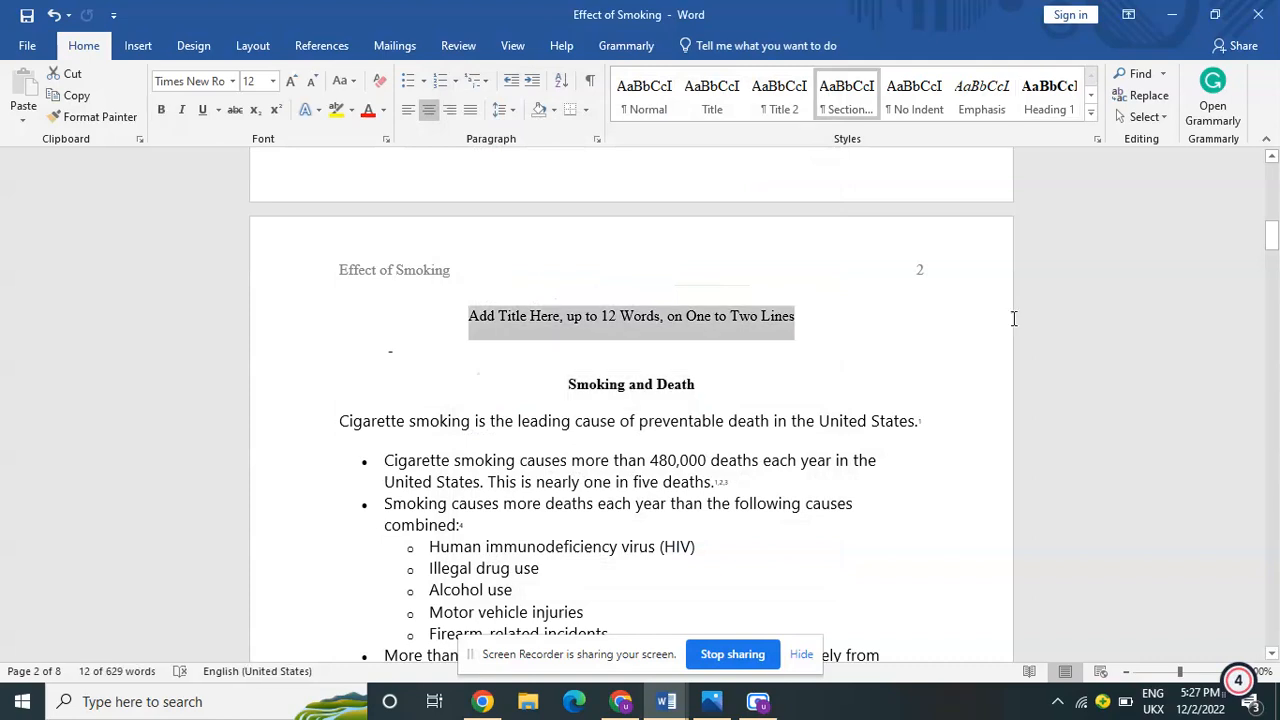
pyautogui.click(811, 376)
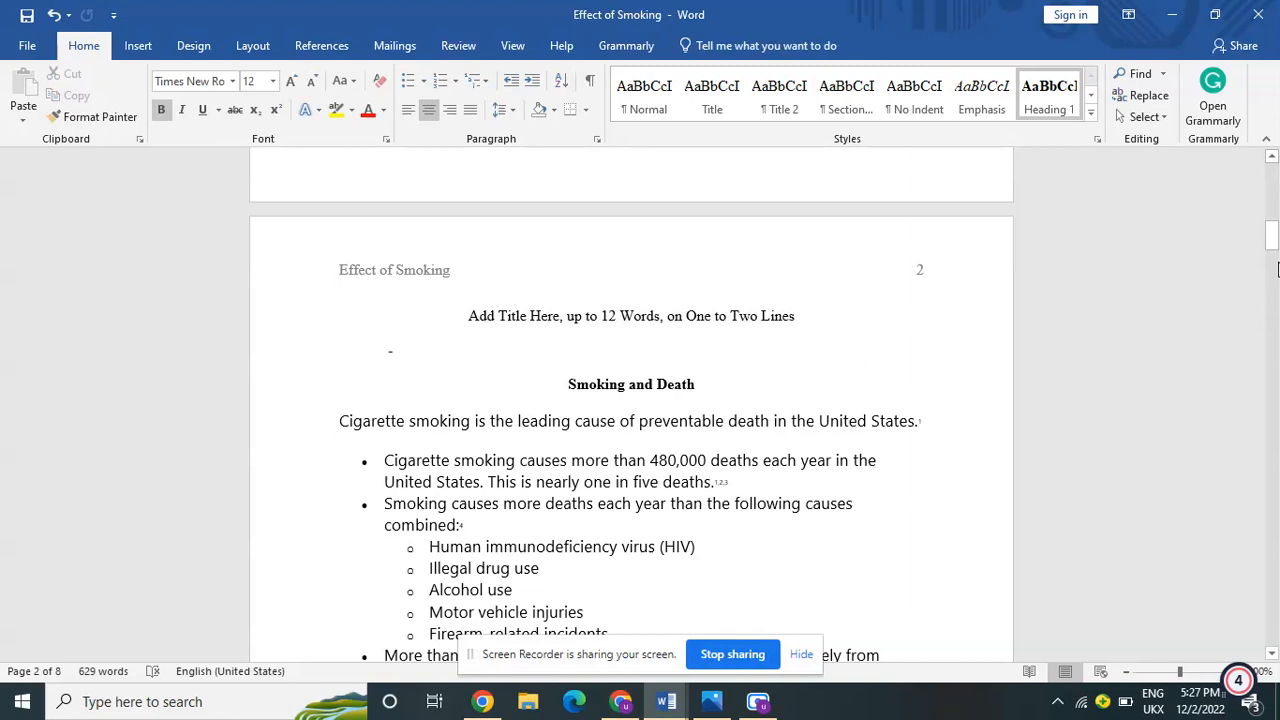
pyautogui.moveTo(1272, 238); pyautogui.dragTo(1272, 251)
pyautogui.moveTo(668, 710)
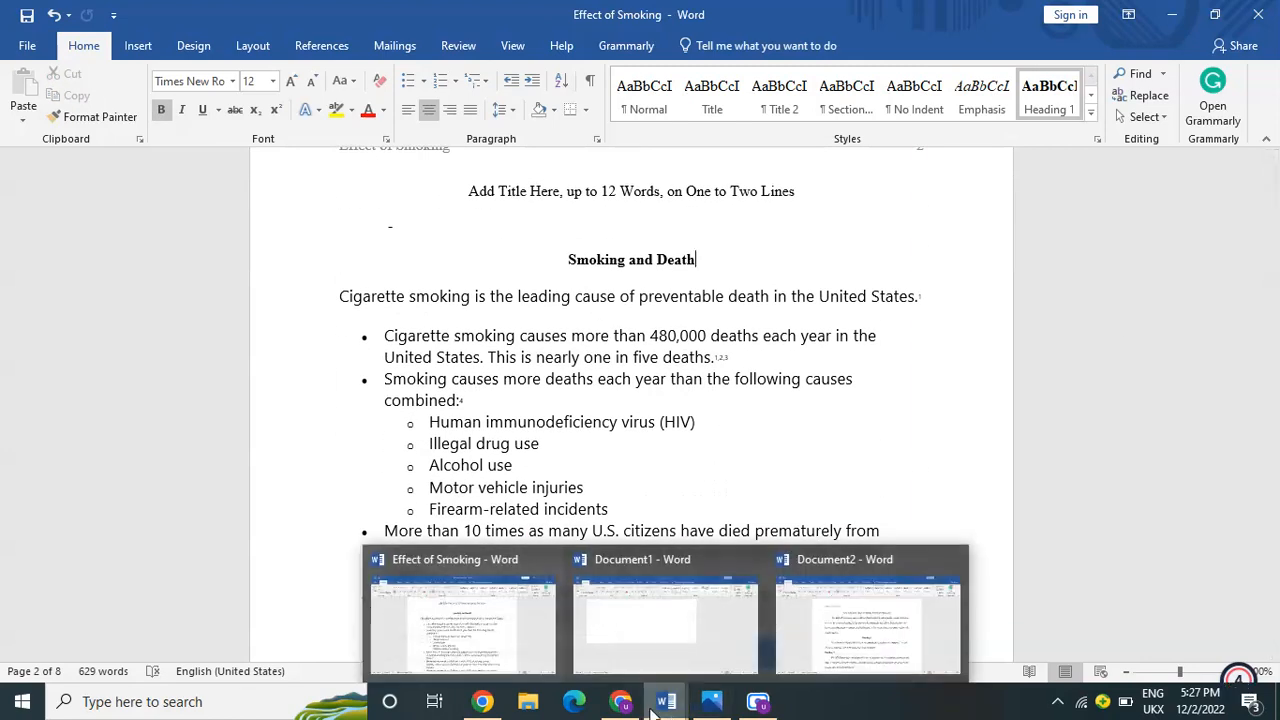
pyautogui.click(847, 646)
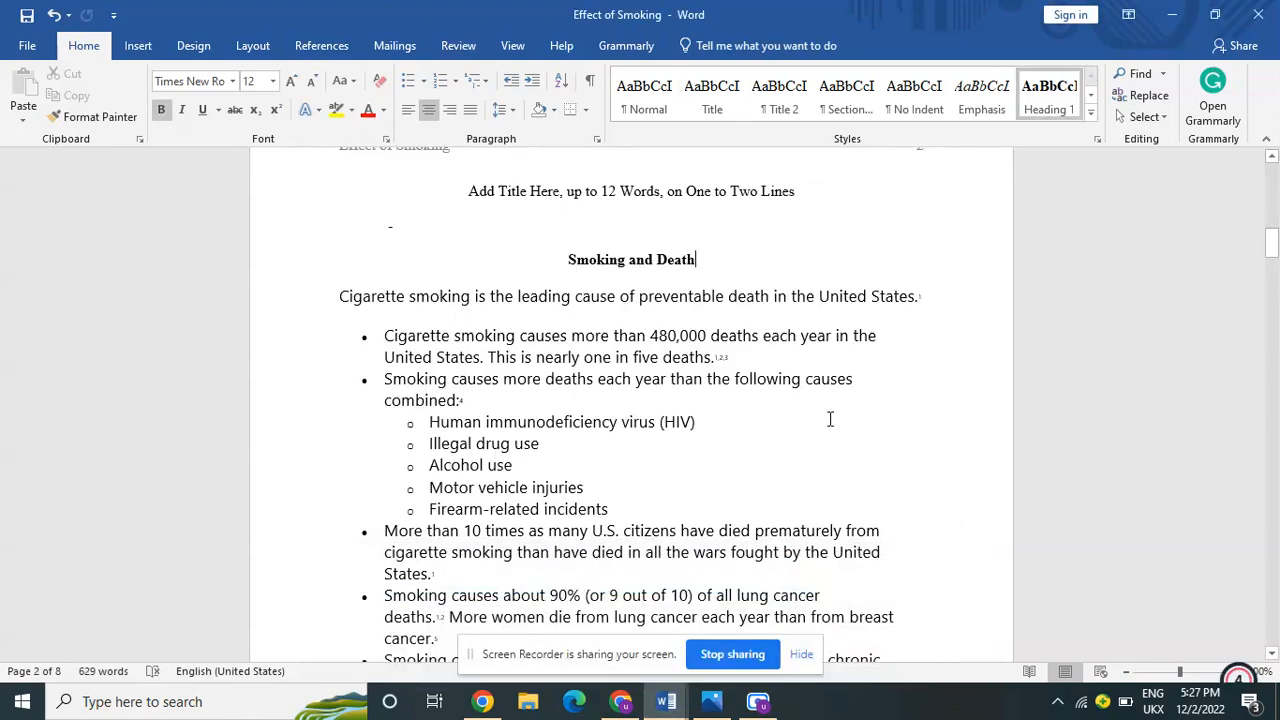
# - Switch to Document2 and examine the paragraph settings of the body paragraph under Heading 1, including its special indentation options, without changing them
pyautogui.moveTo(666, 701)
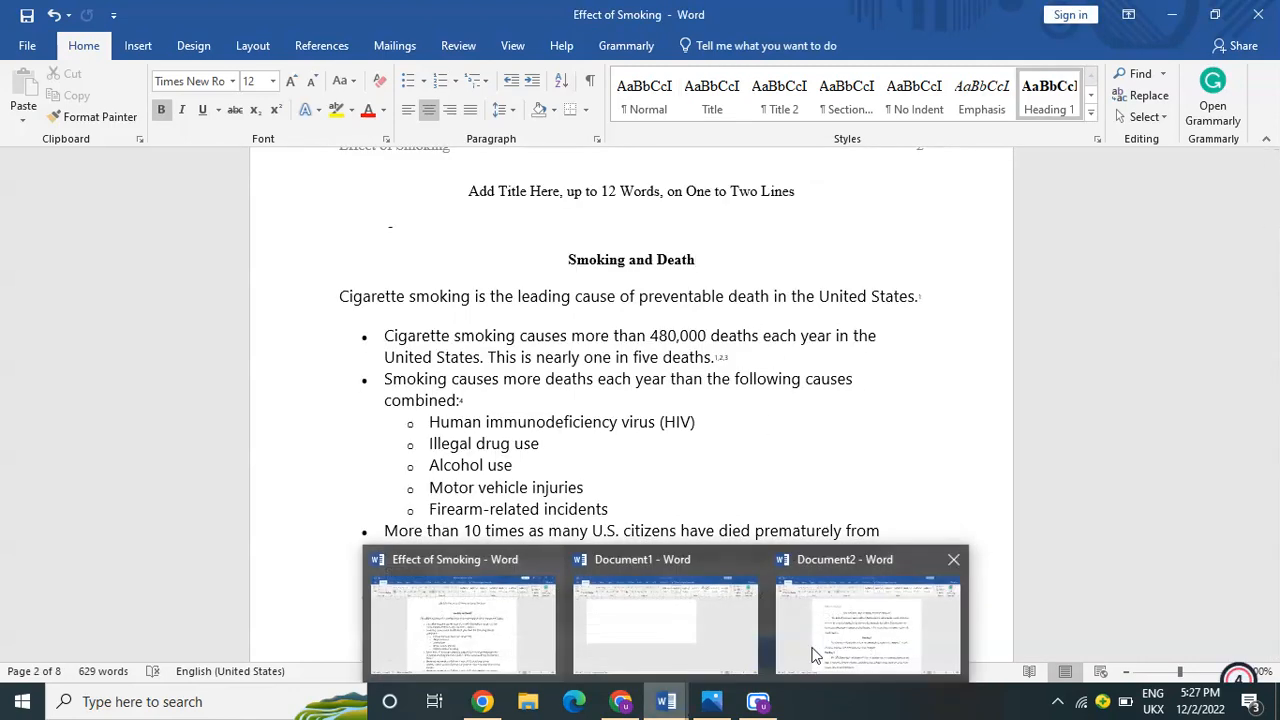
pyautogui.click(945, 605)
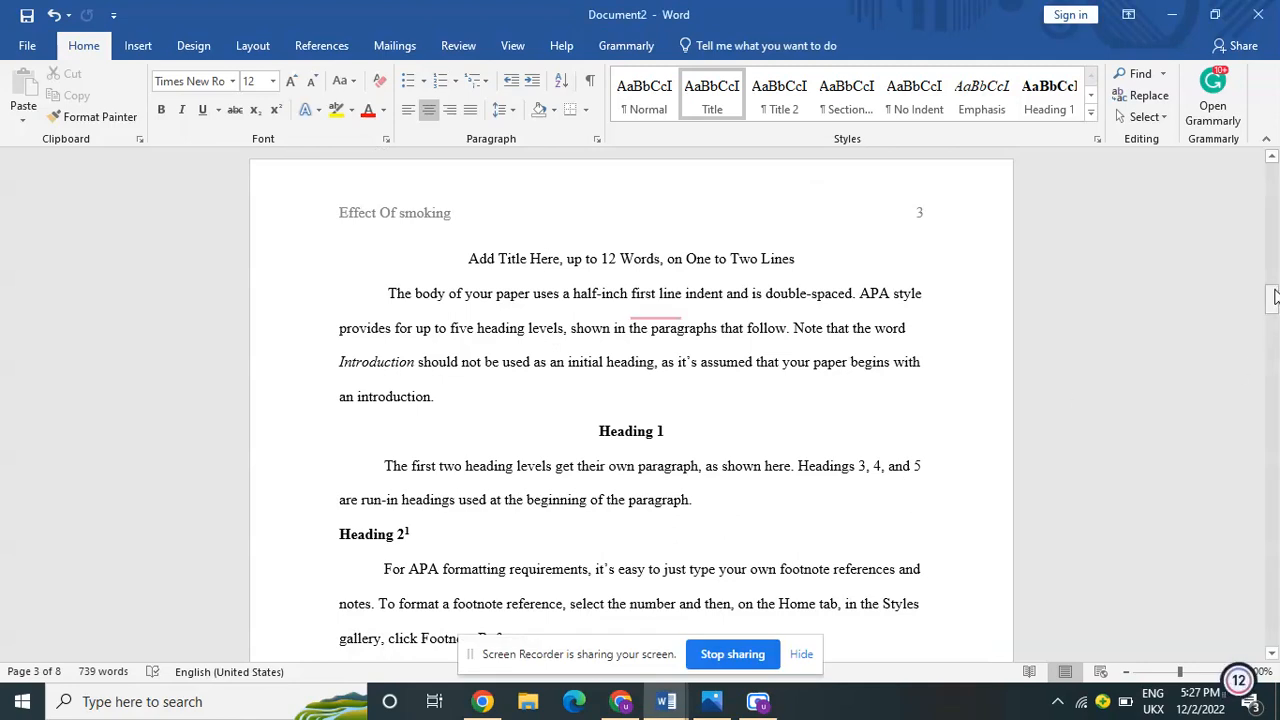
pyautogui.moveTo(1273, 298); pyautogui.dragTo(1273, 306)
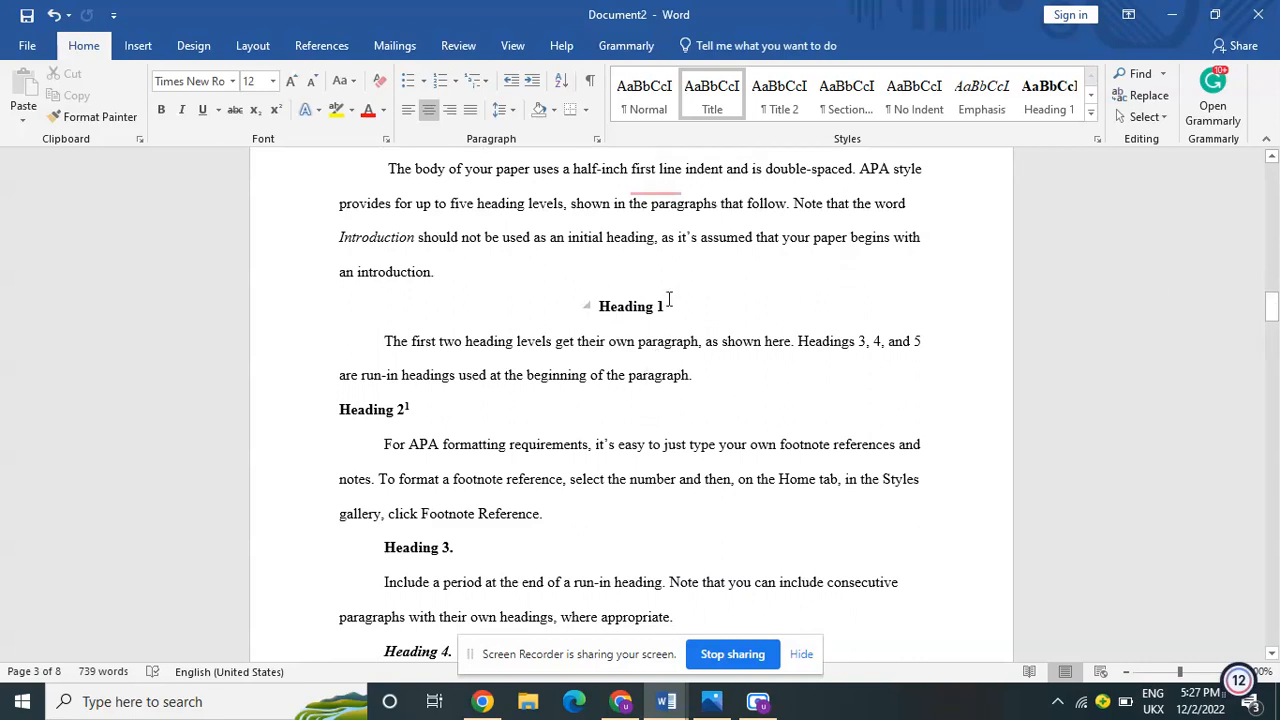
pyautogui.moveTo(1273, 303); pyautogui.dragTo(1273, 297)
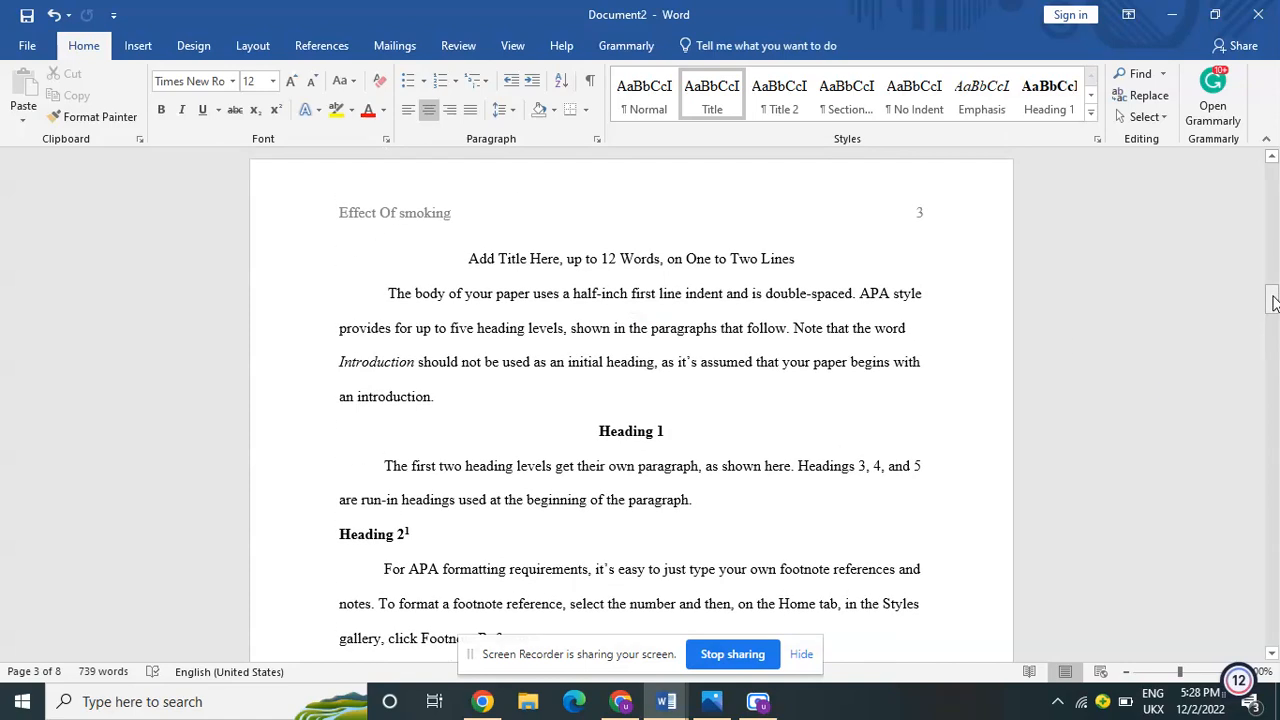
pyautogui.tripleClick(505, 467)
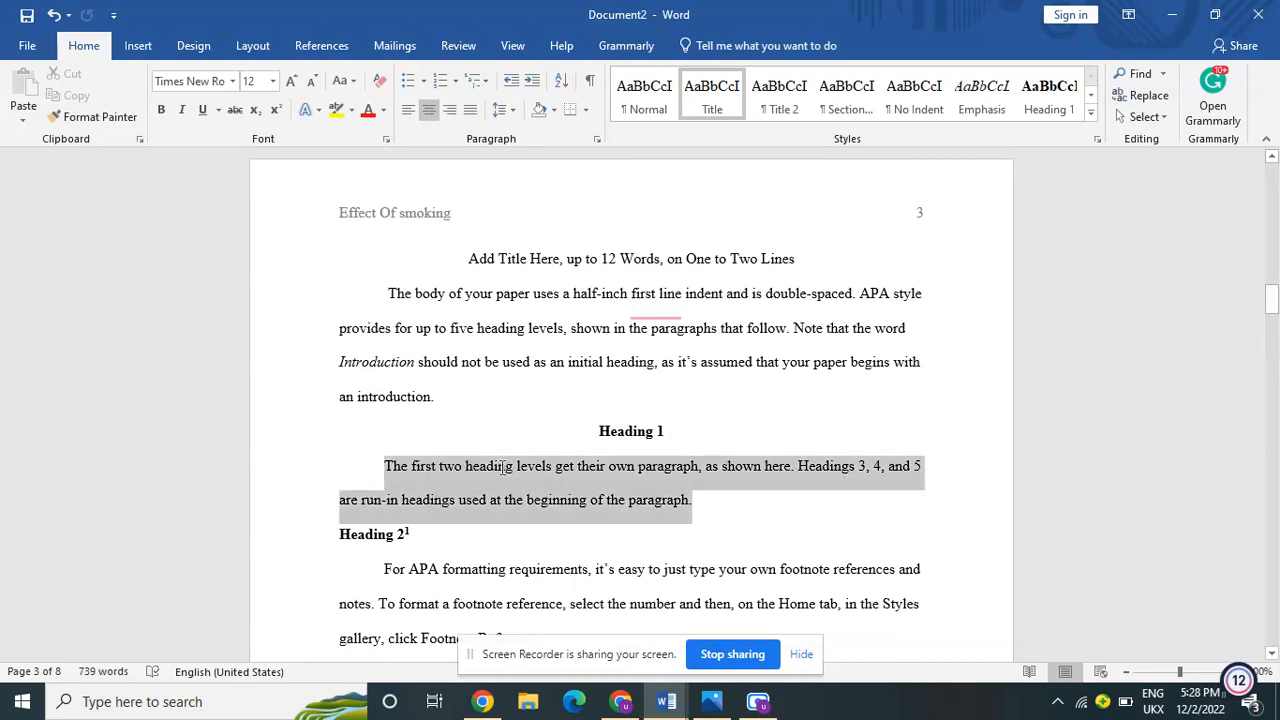
pyautogui.click(598, 140)
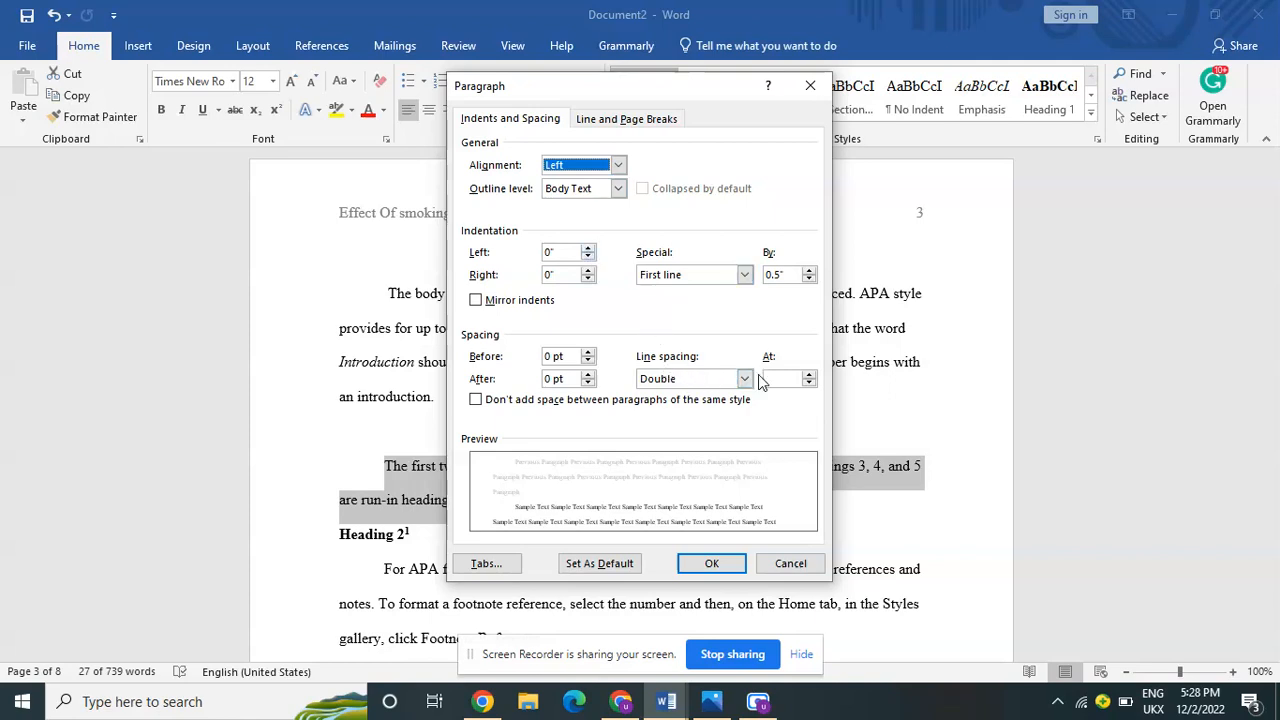
pyautogui.click(745, 276)
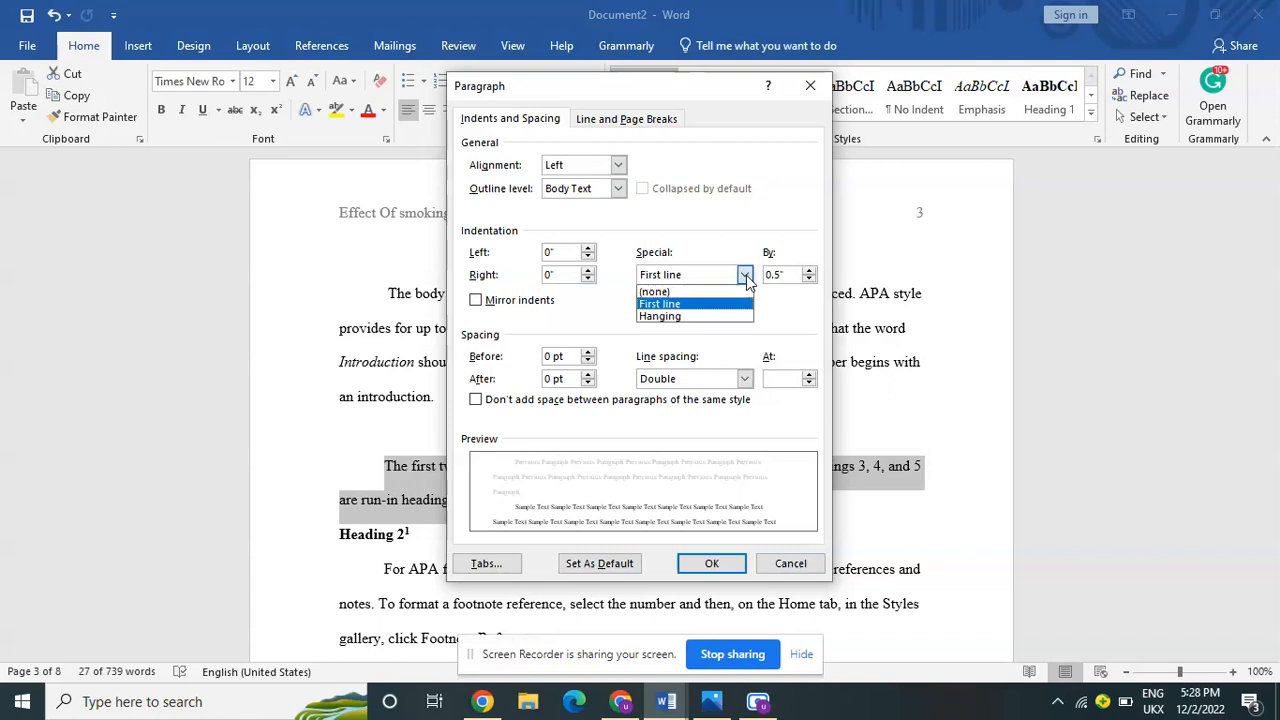
pyautogui.click(685, 305)
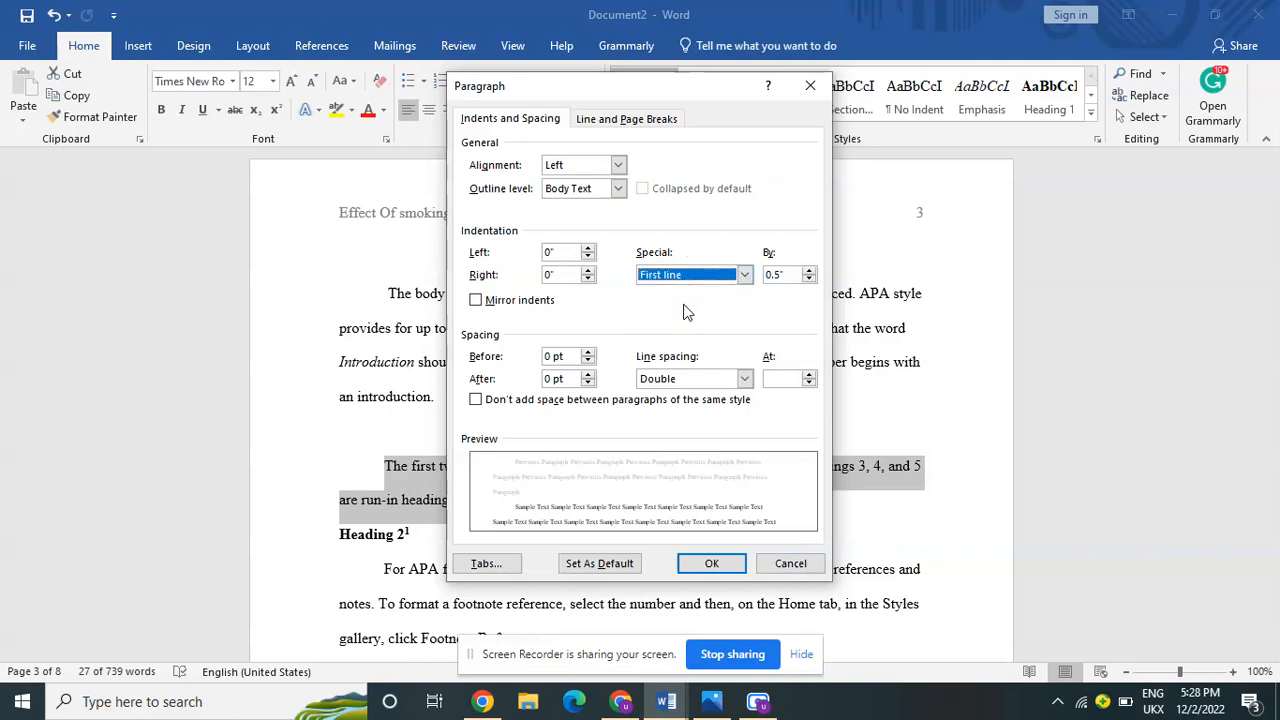
pyautogui.click(811, 88)
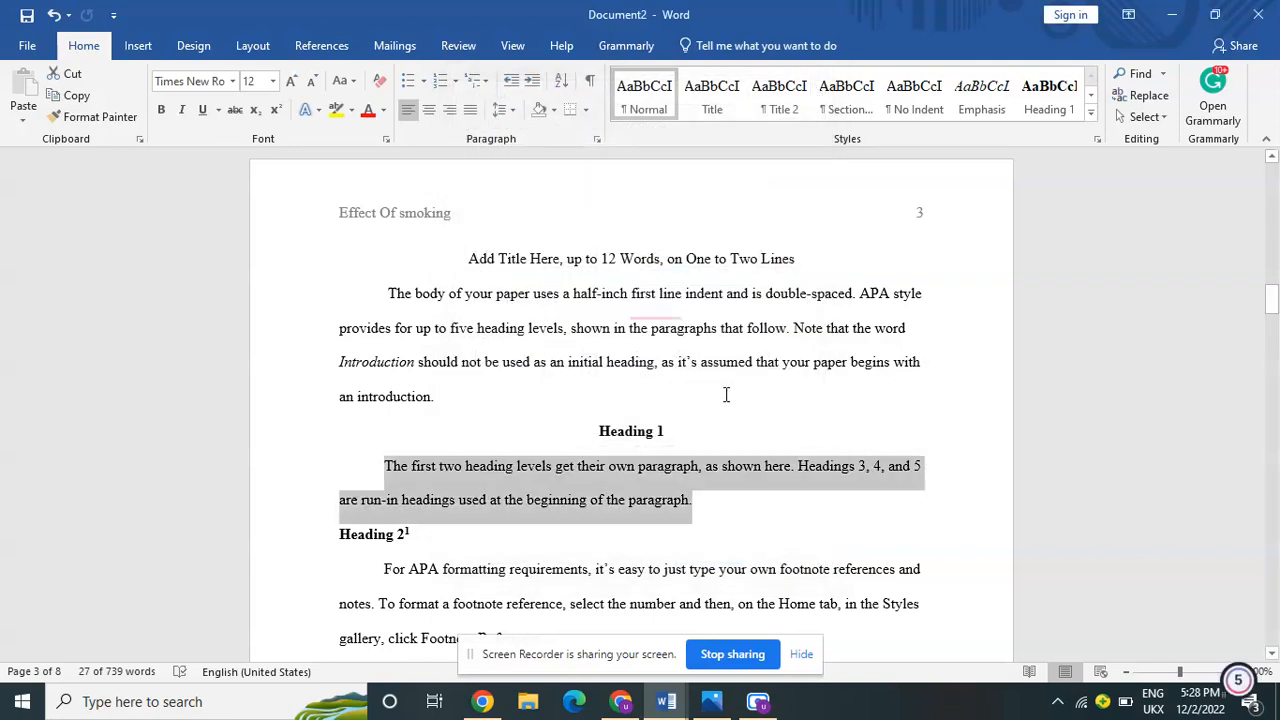
# - Examine the paragraph settings of the Heading 2 line on page 3 without changing them
pyautogui.tripleClick(725, 395)
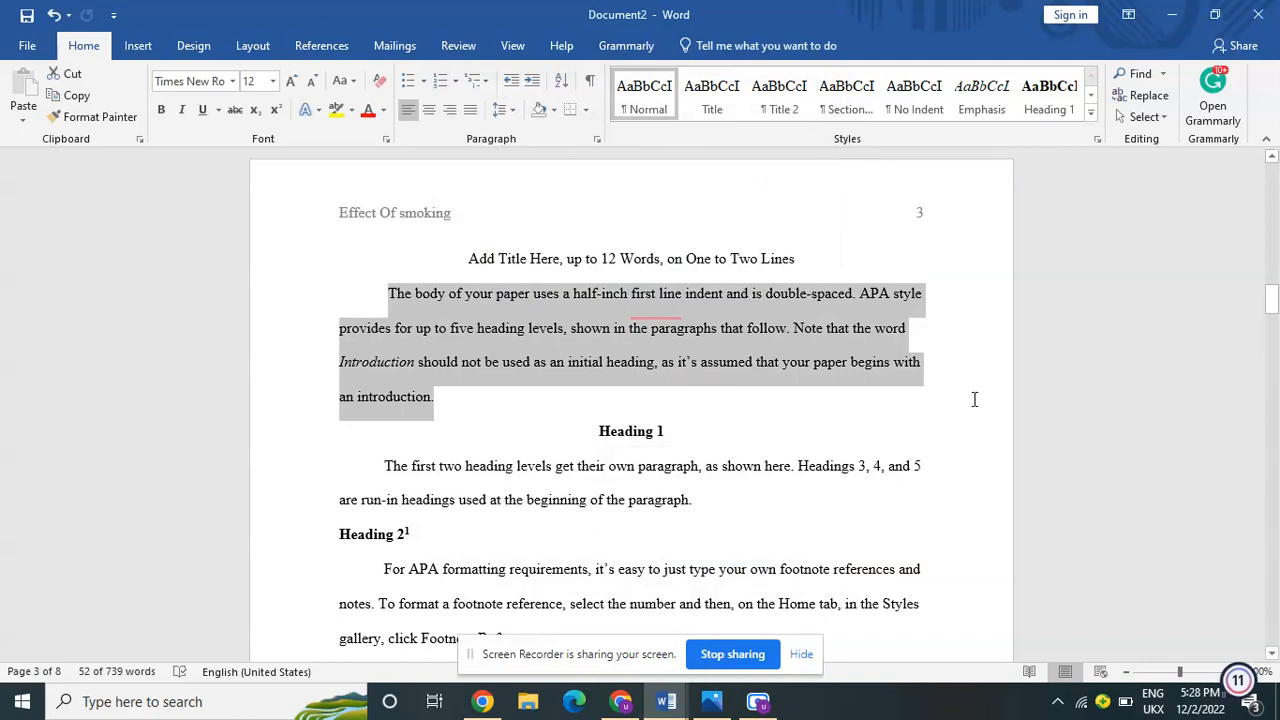
pyautogui.moveTo(1273, 299); pyautogui.dragTo(1274, 314)
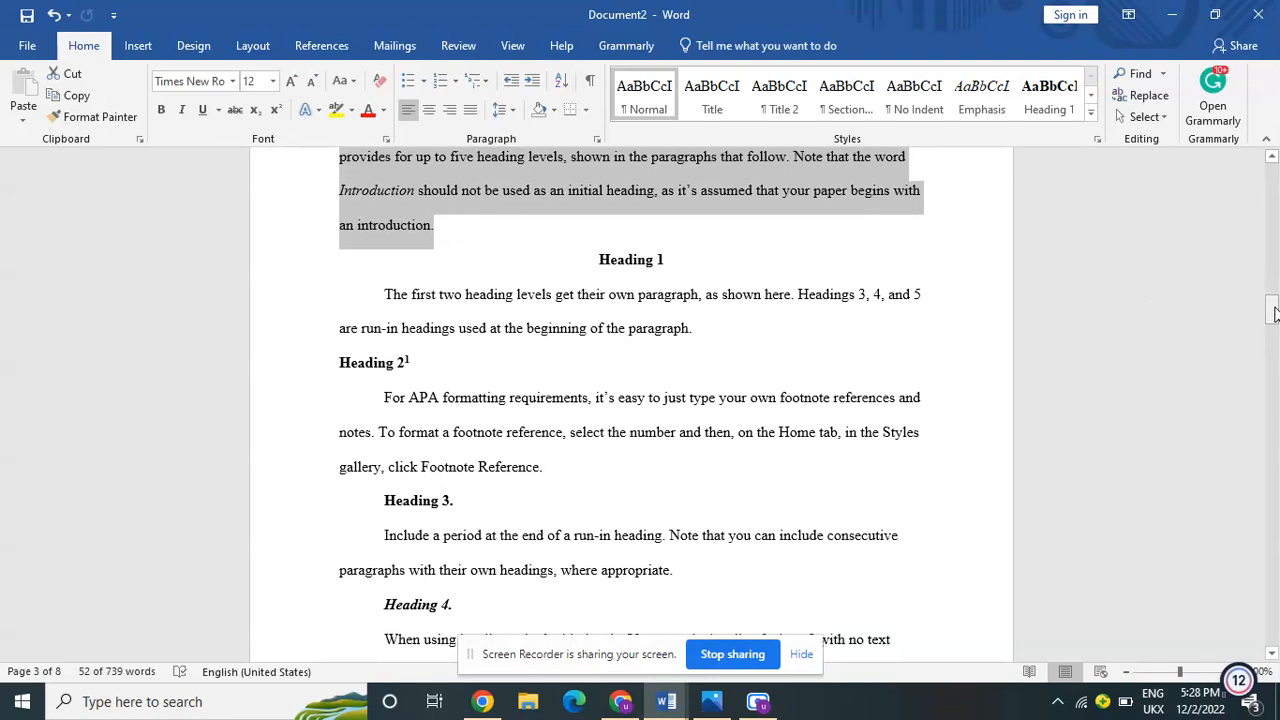
pyautogui.tripleClick(437, 364)
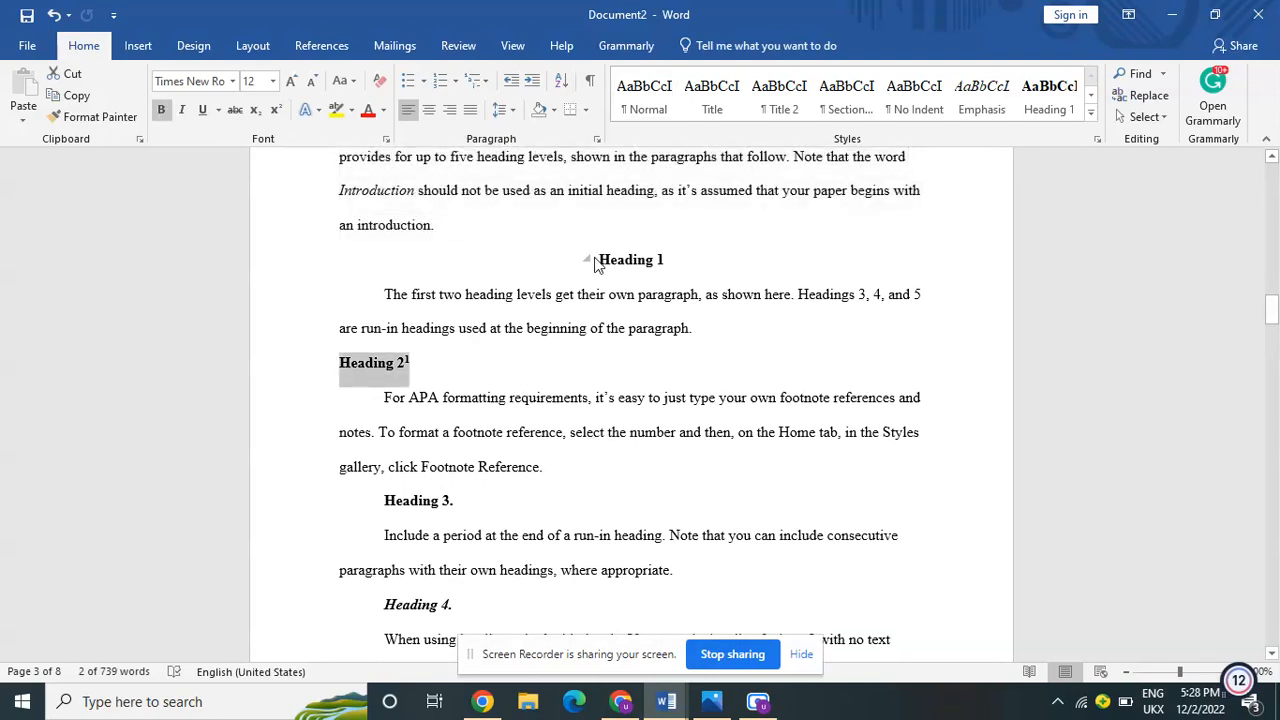
pyautogui.click(597, 137)
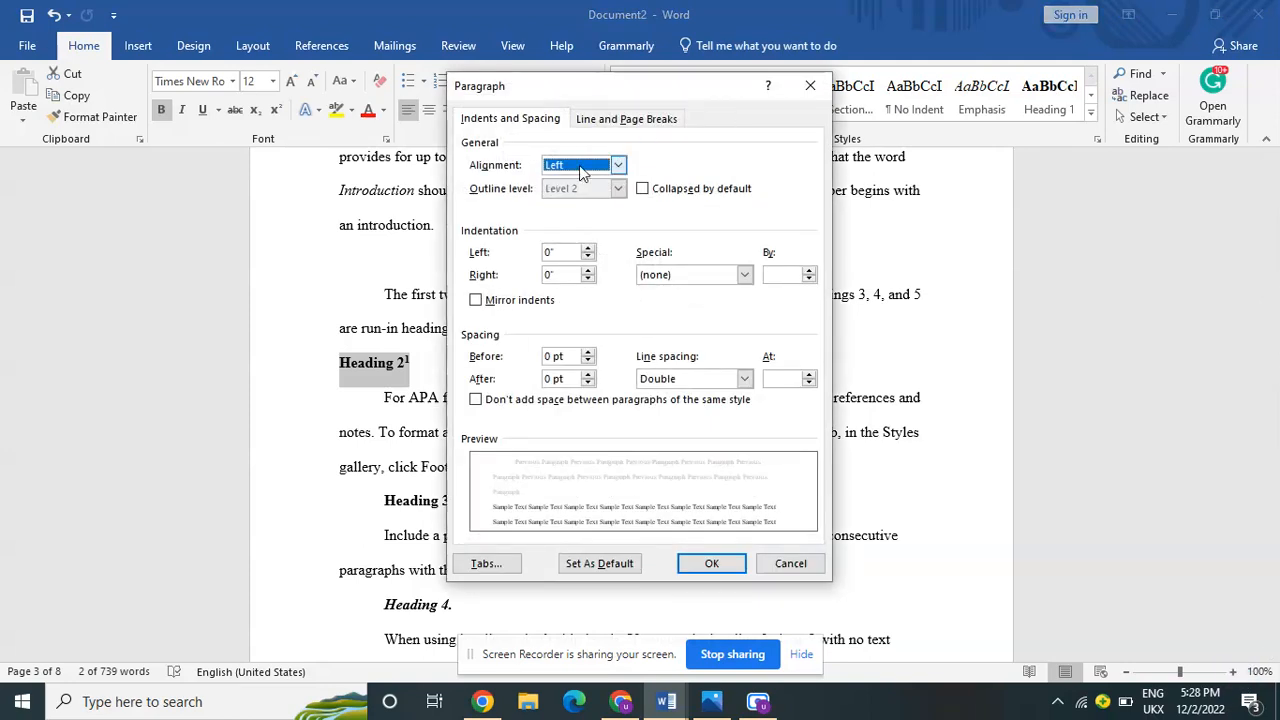
pyautogui.click(810, 85)
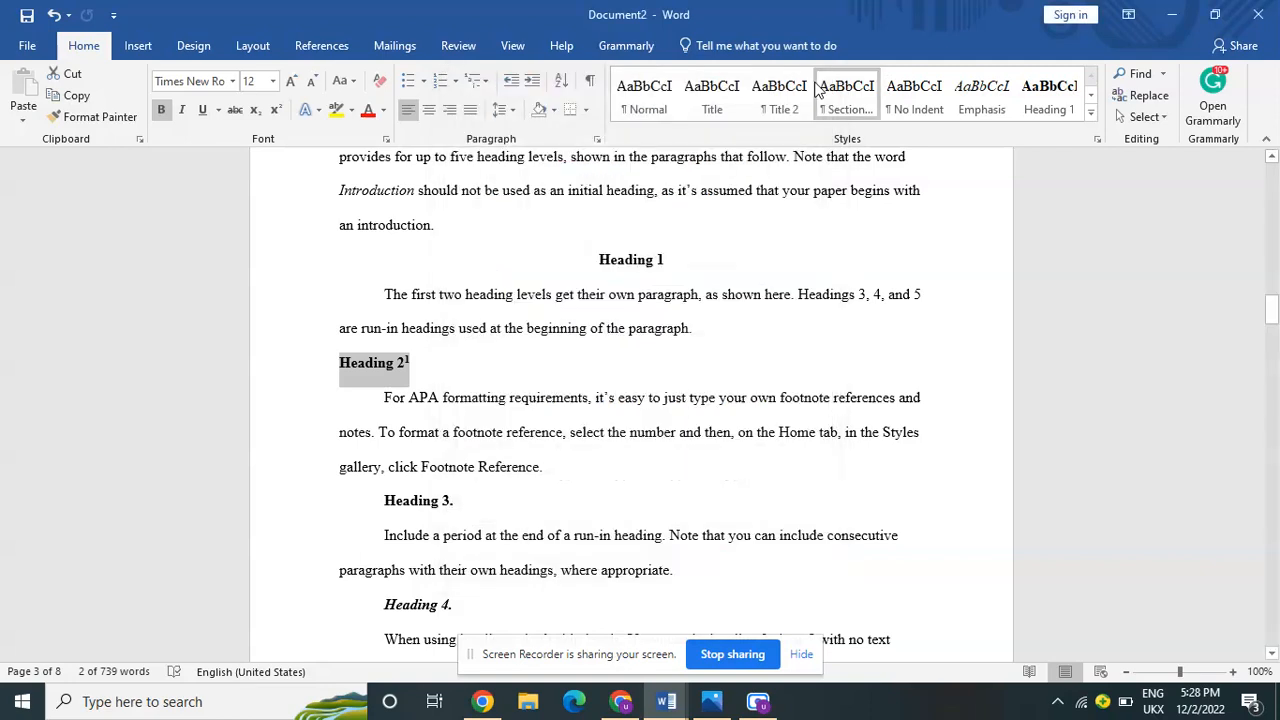
pyautogui.tripleClick(795, 212)
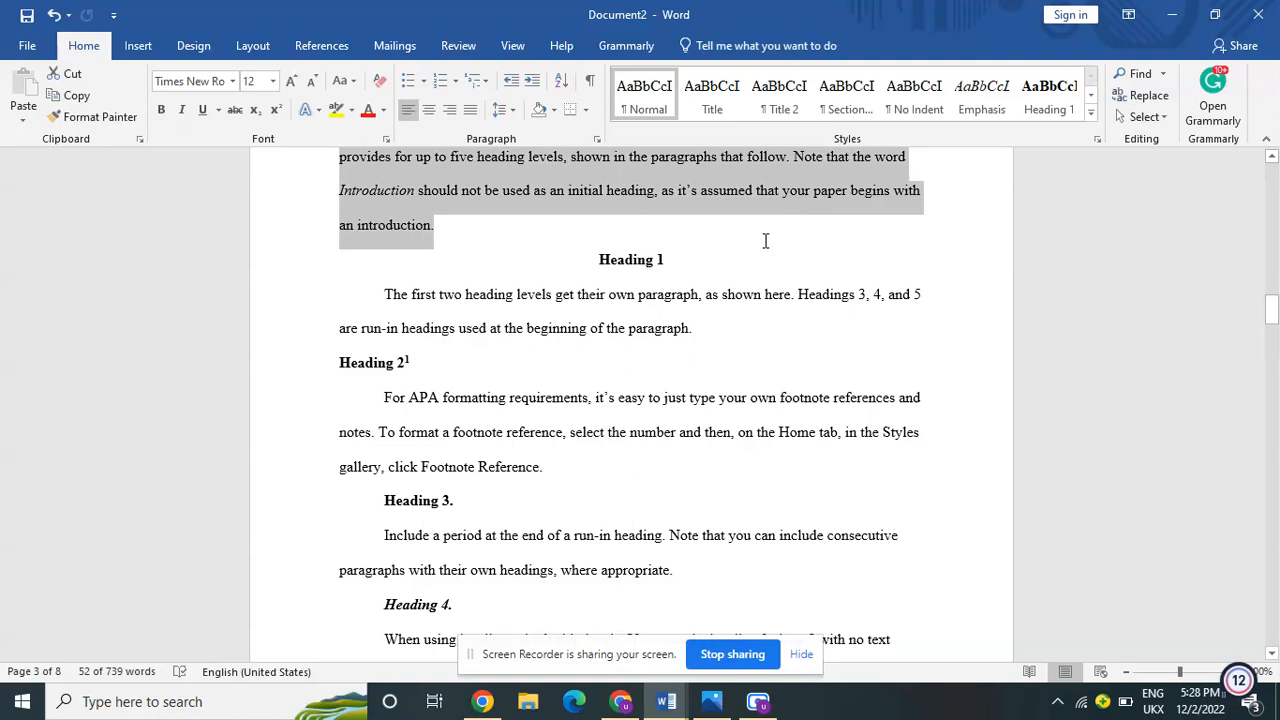
# - Return to the Effect of Smoking document and check its body text down to the Cardiovascular Disease section on page 3
pyautogui.moveTo(660, 701)
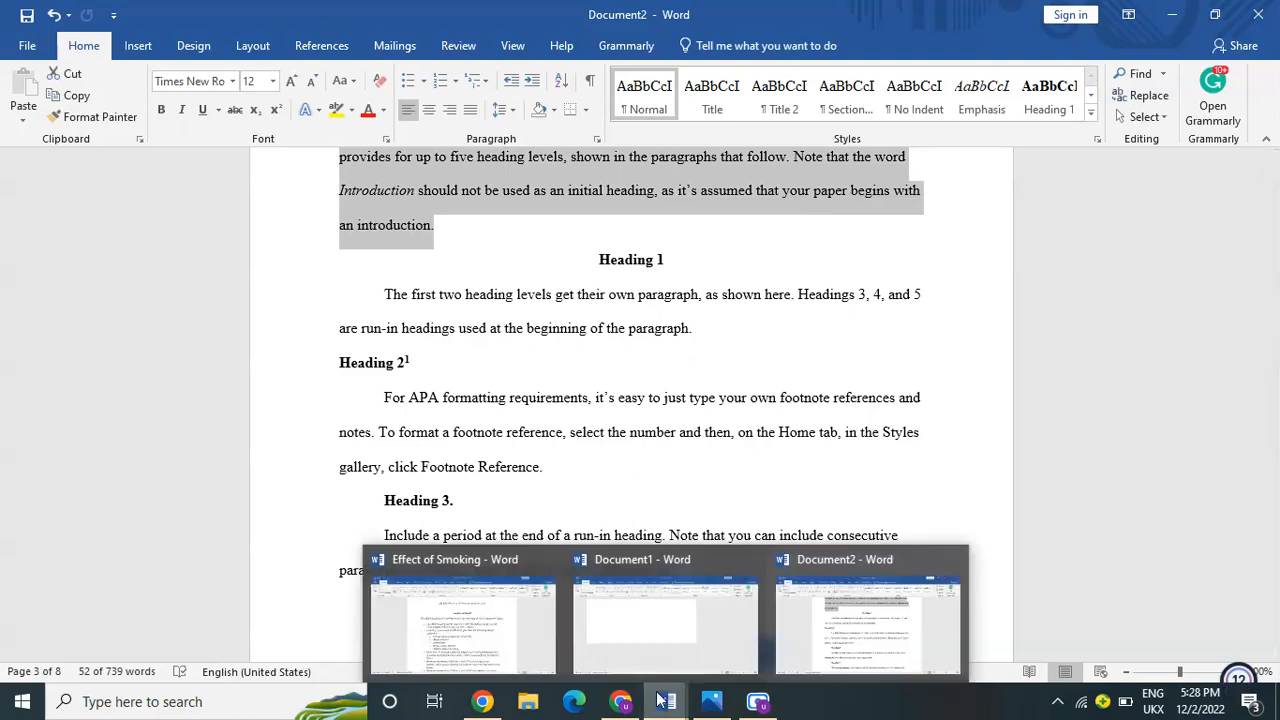
pyautogui.click(417, 616)
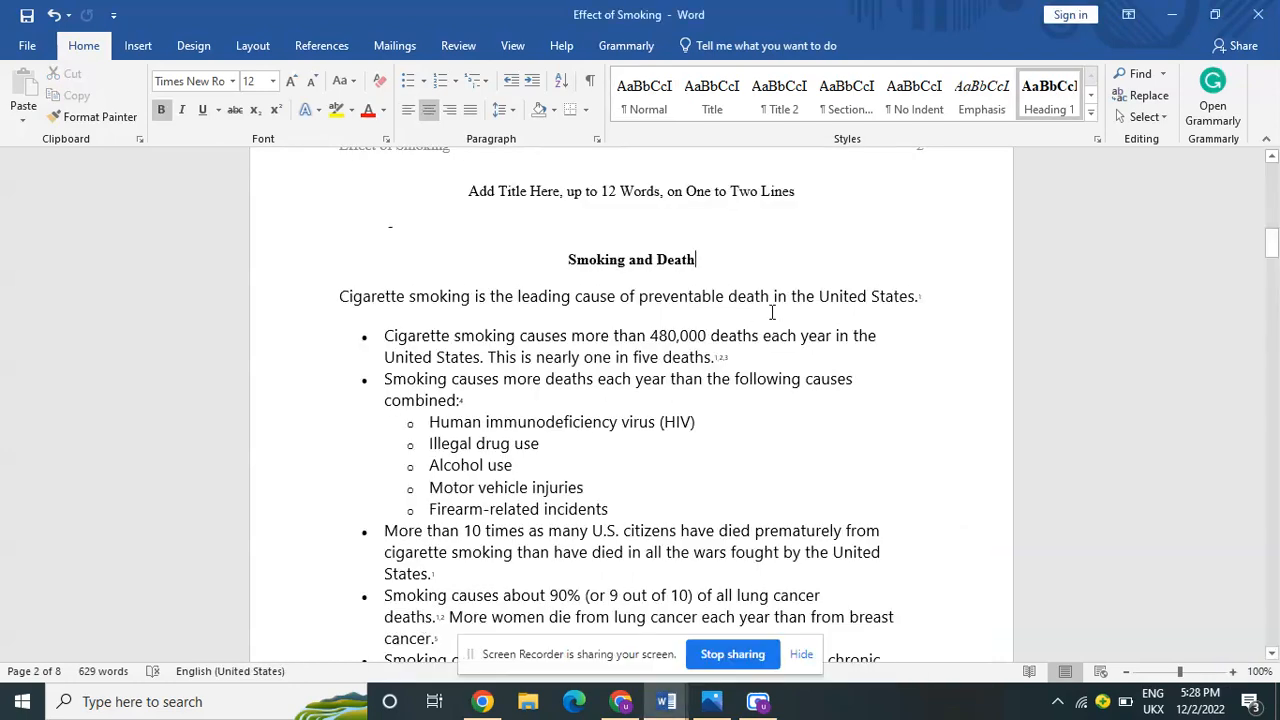
pyautogui.moveTo(1272, 243)
pyautogui.mouseDown()
pyautogui.moveTo(1271, 319)
pyautogui.moveTo(1271, 287)
pyautogui.moveTo(1271, 306)
pyautogui.mouseUp()
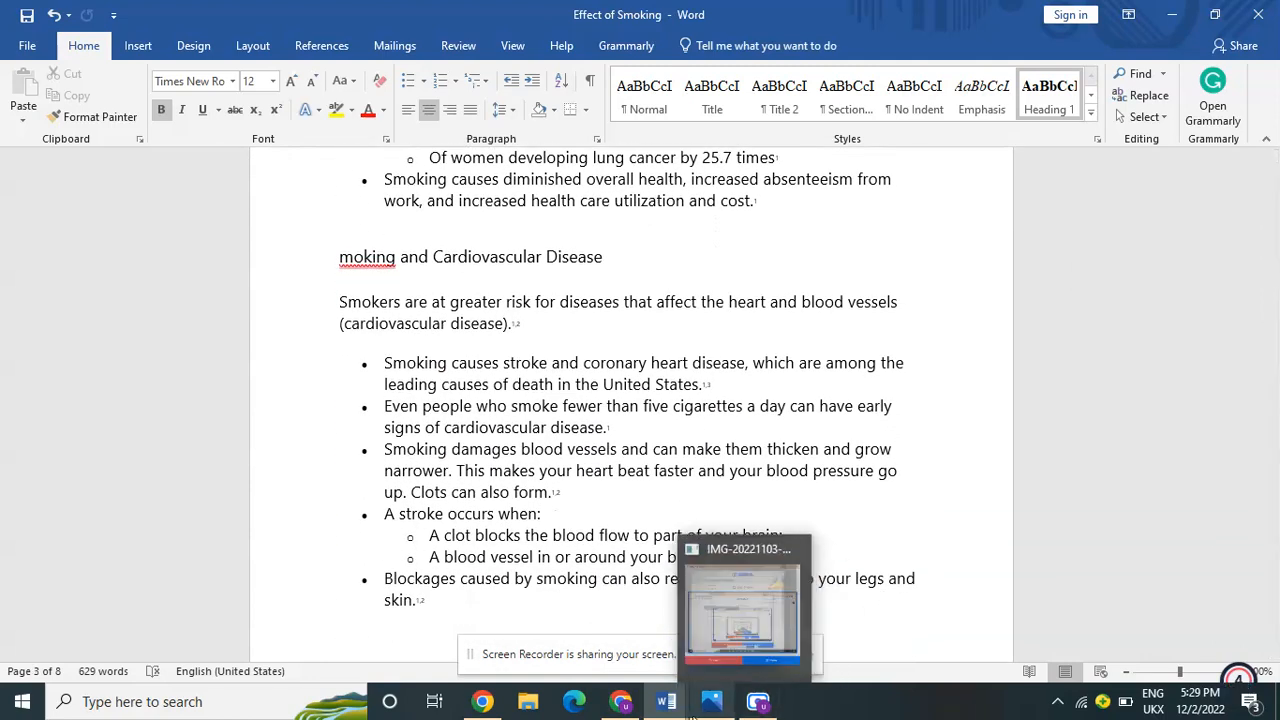
pyautogui.moveTo(684, 712)
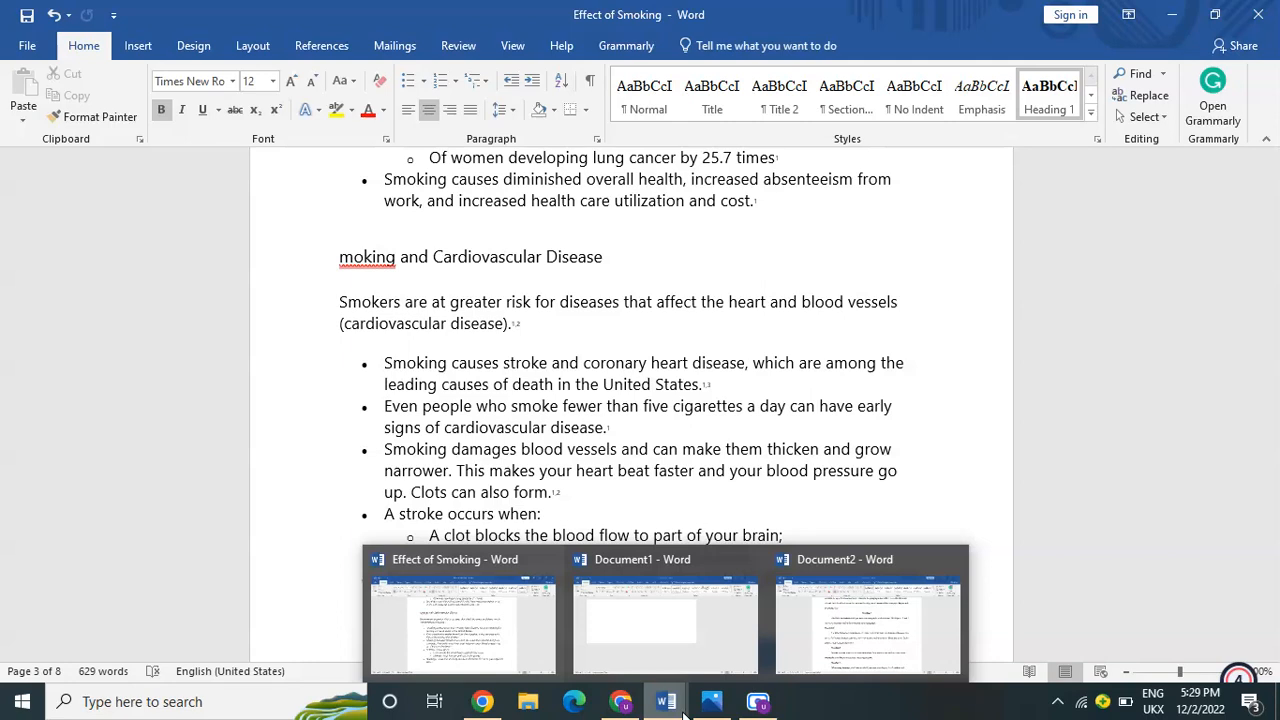
pyautogui.click(488, 630)
# - Switch back to Document2 and examine the paragraph settings of the run-in Heading 3 without changing them
pyautogui.moveTo(648, 697)
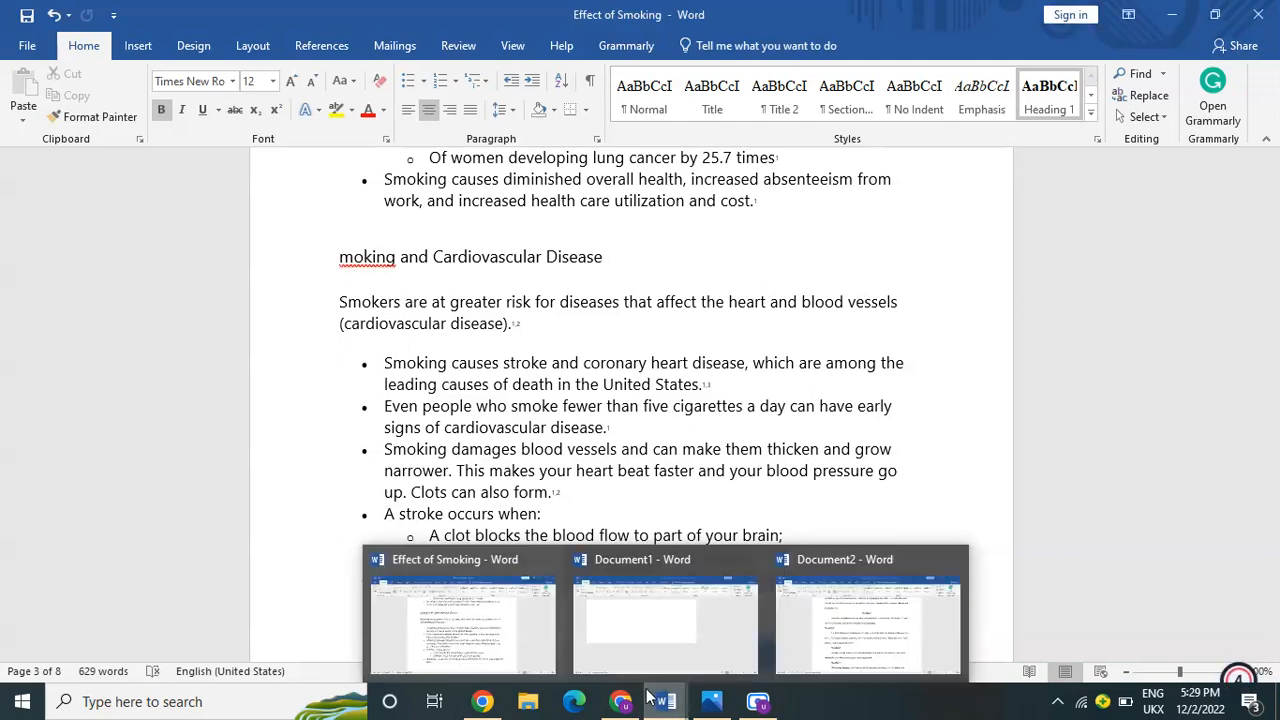
pyautogui.click(884, 611)
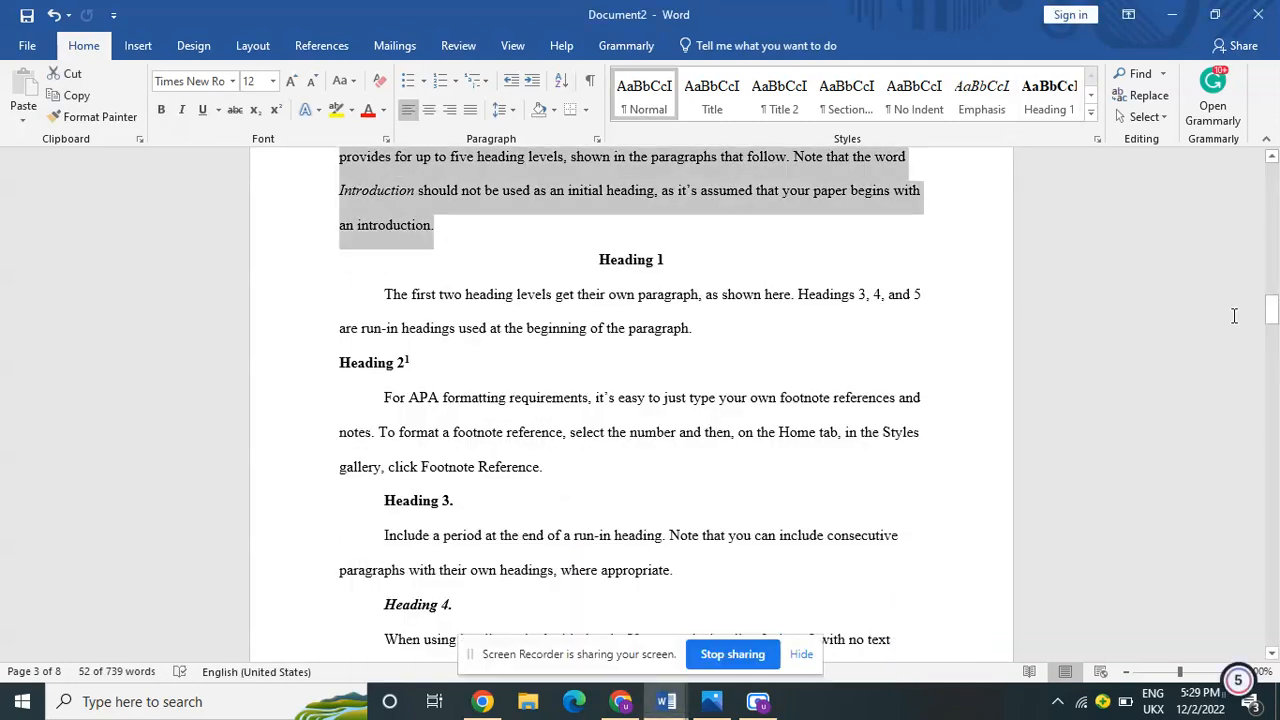
pyautogui.click(1234, 322)
pyautogui.moveTo(1273, 318); pyautogui.dragTo(1273, 324)
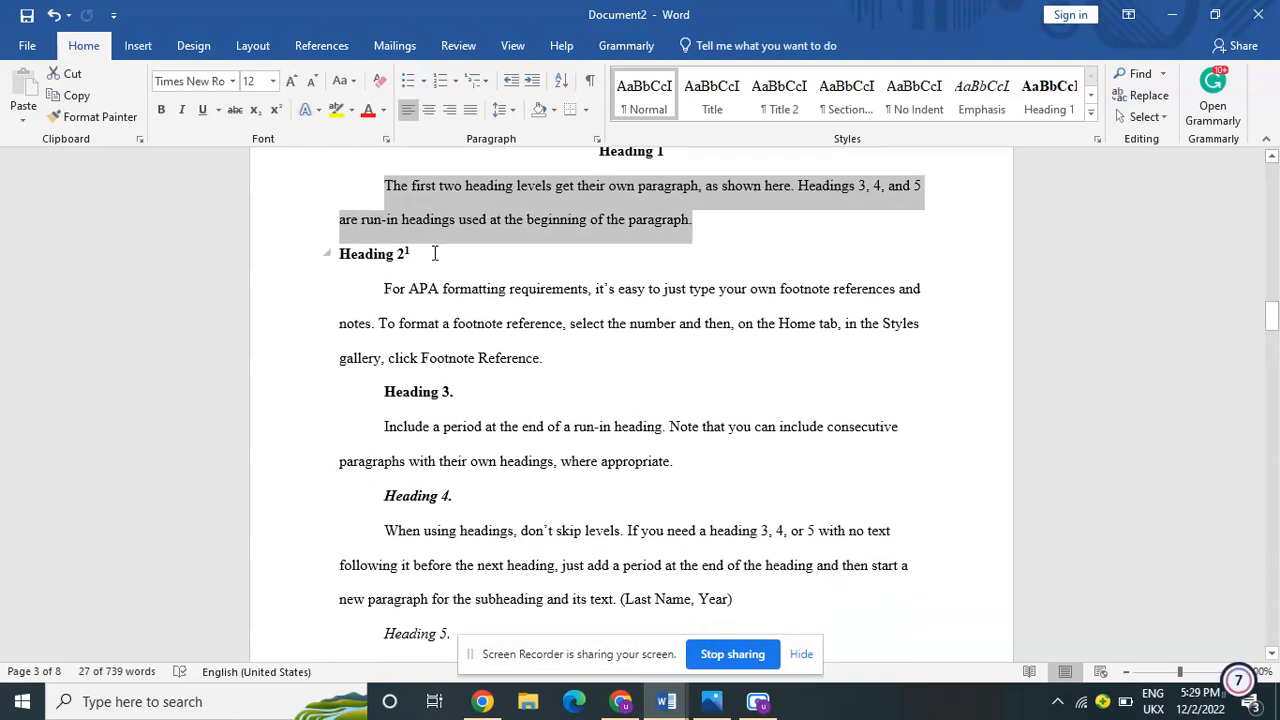
pyautogui.tripleClick(434, 252)
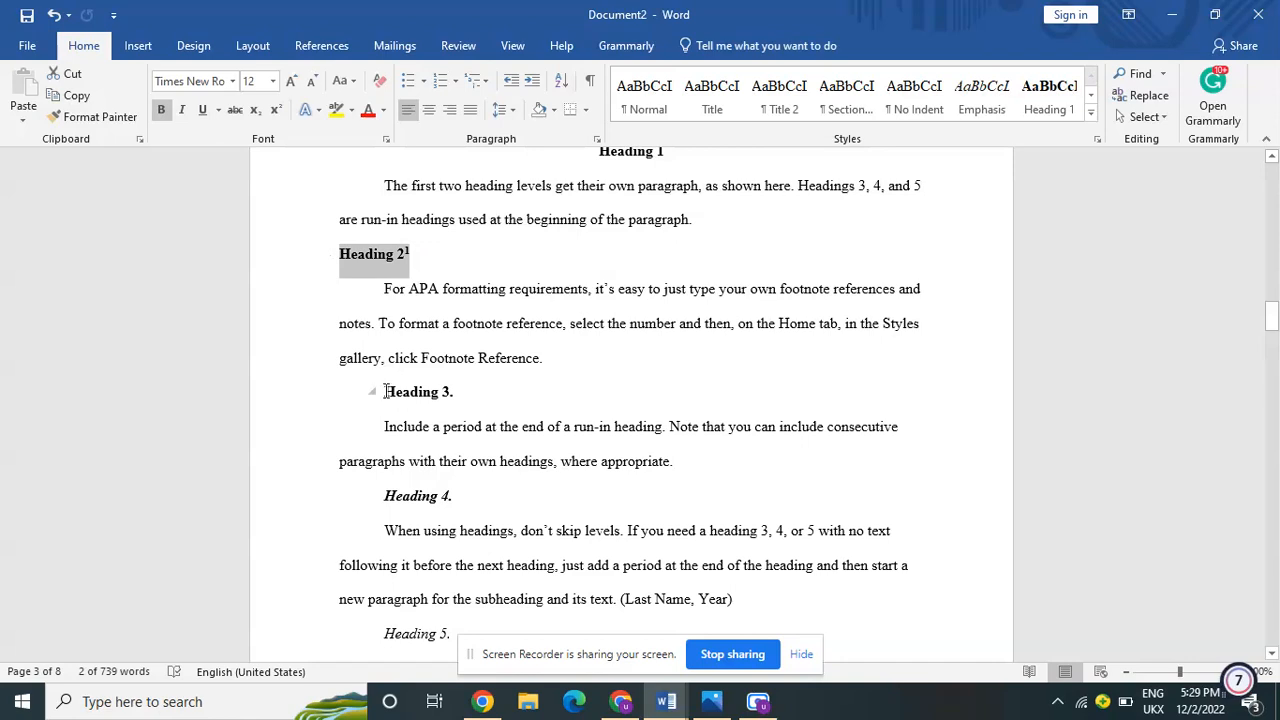
pyautogui.moveTo(386, 391); pyautogui.dragTo(447, 392)
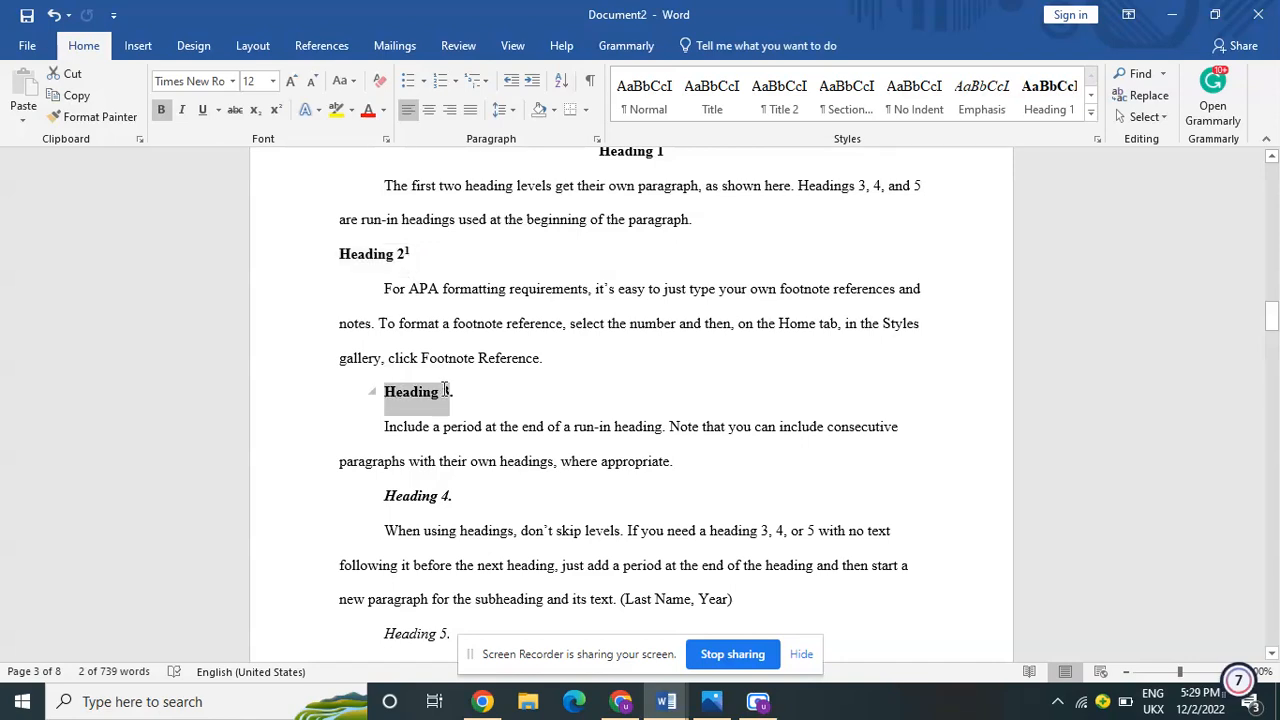
pyautogui.click(597, 140)
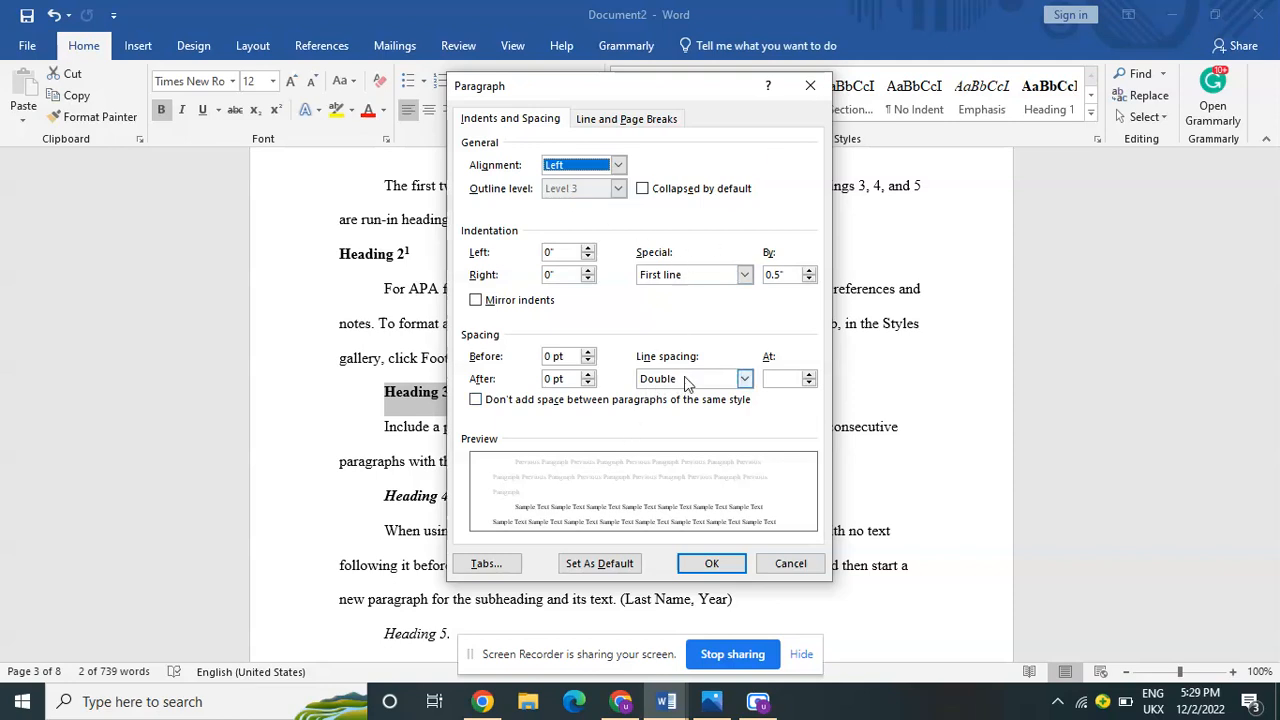
pyautogui.click(810, 85)
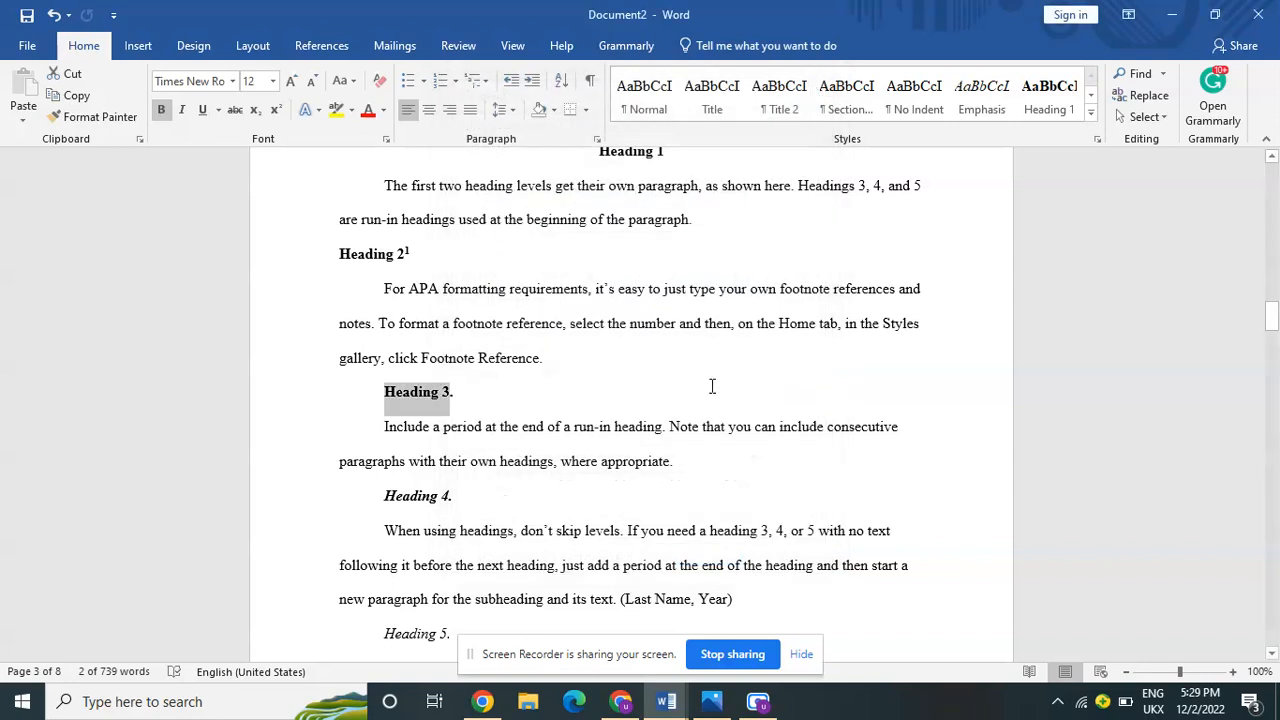
# - Review the template's Heading 4 and Heading 5 sections and the sample entries on the References page
pyautogui.click(455, 498)
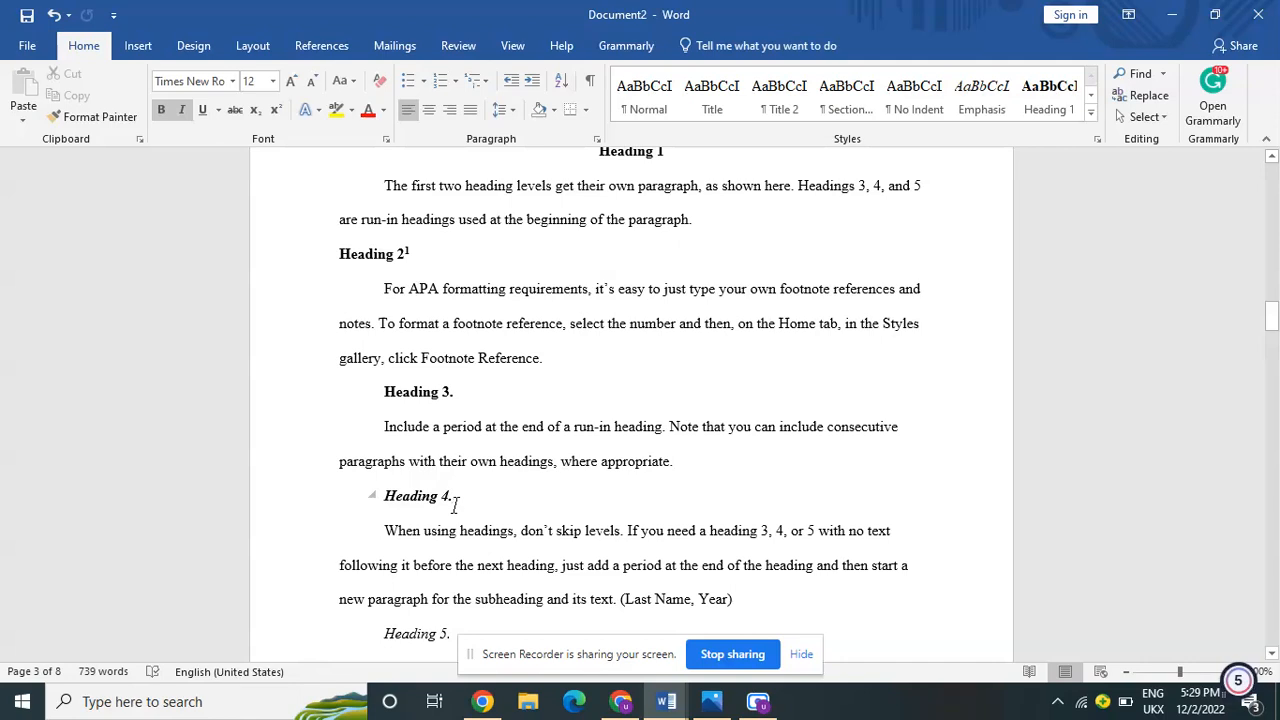
pyautogui.moveTo(1274, 313); pyautogui.dragTo(1276, 347)
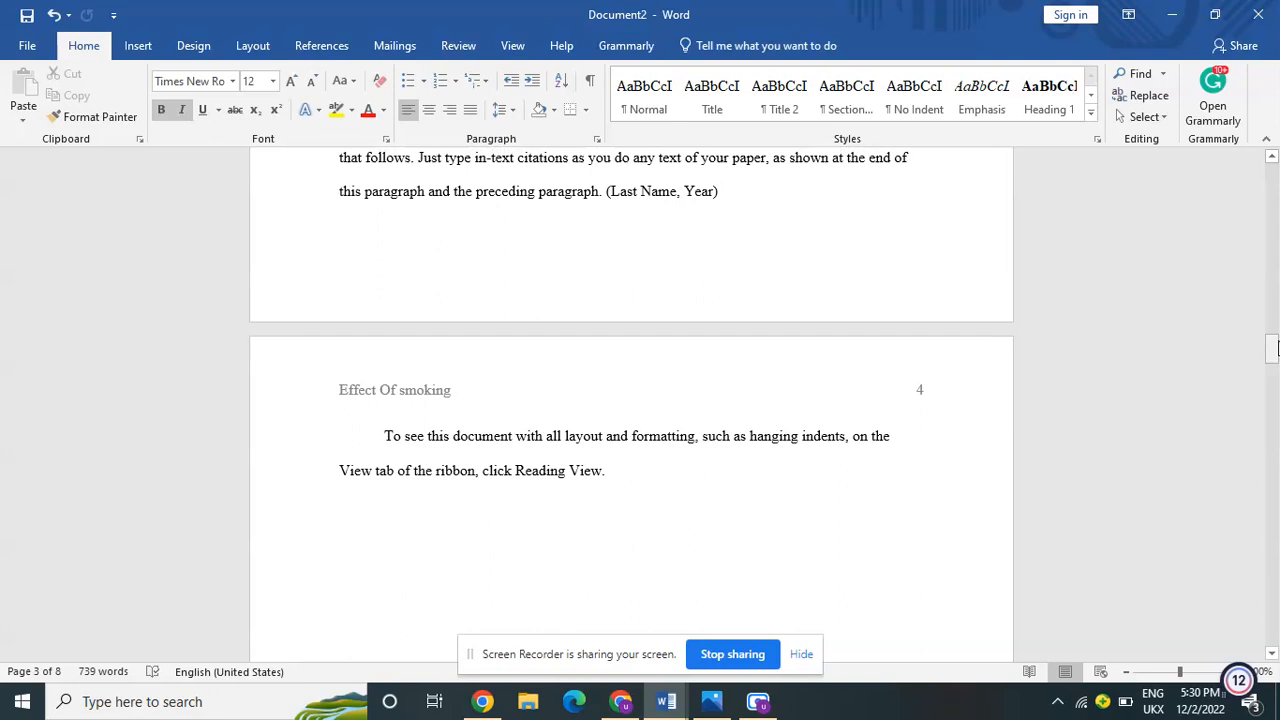
pyautogui.moveTo(1276, 347); pyautogui.dragTo(1276, 333)
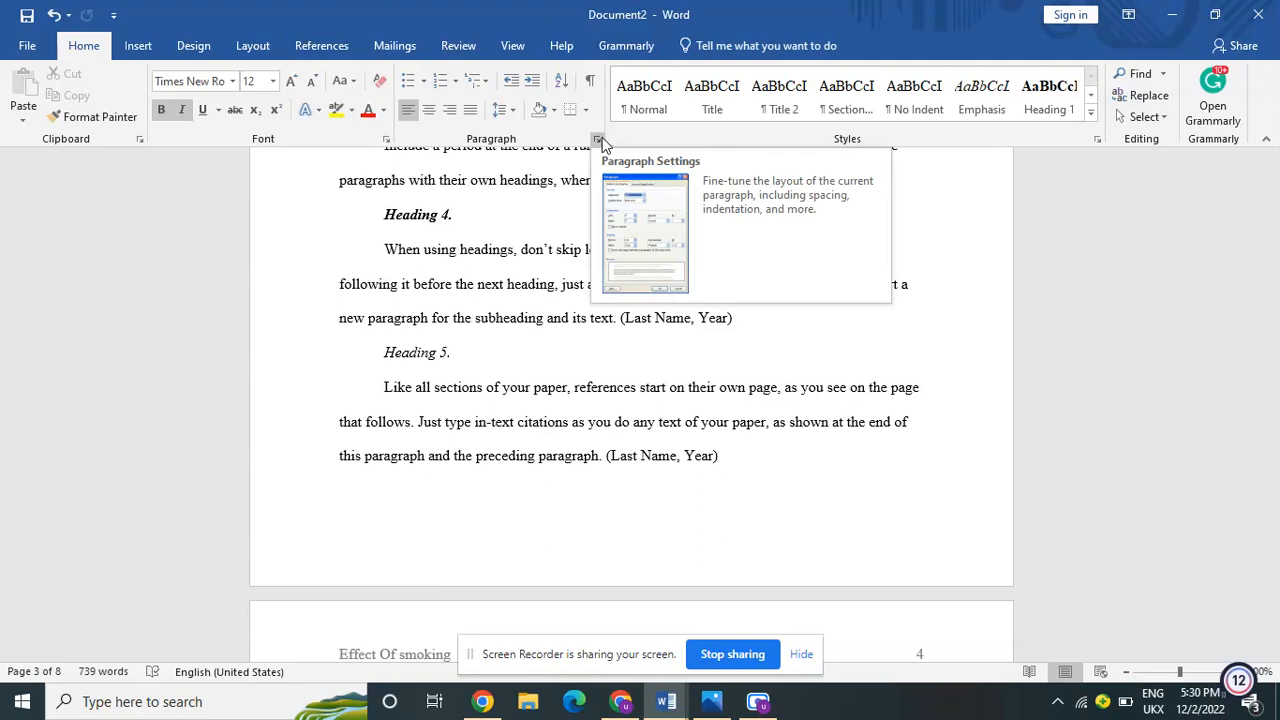
pyautogui.click(947, 320)
pyautogui.moveTo(1271, 335); pyautogui.dragTo(1272, 418)
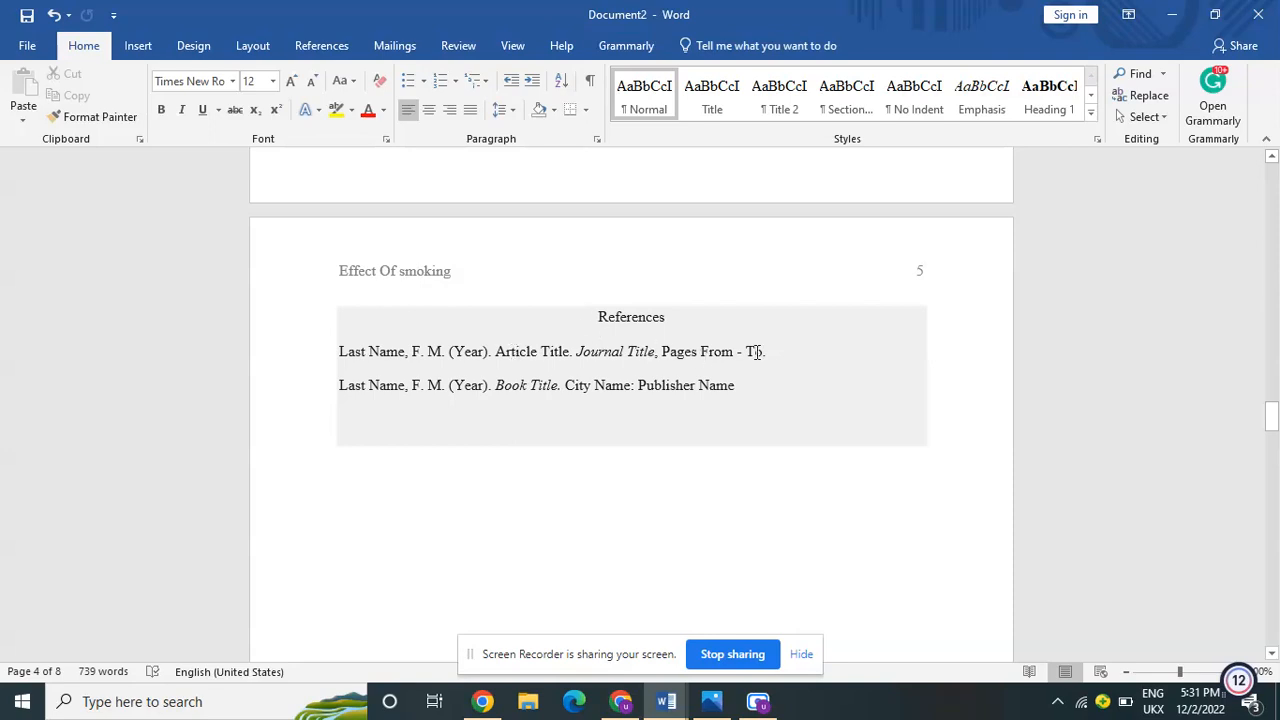
# - Switch to Chrome, search Google for "google scholar" and open the Google Scholar site
pyautogui.click(608, 695)
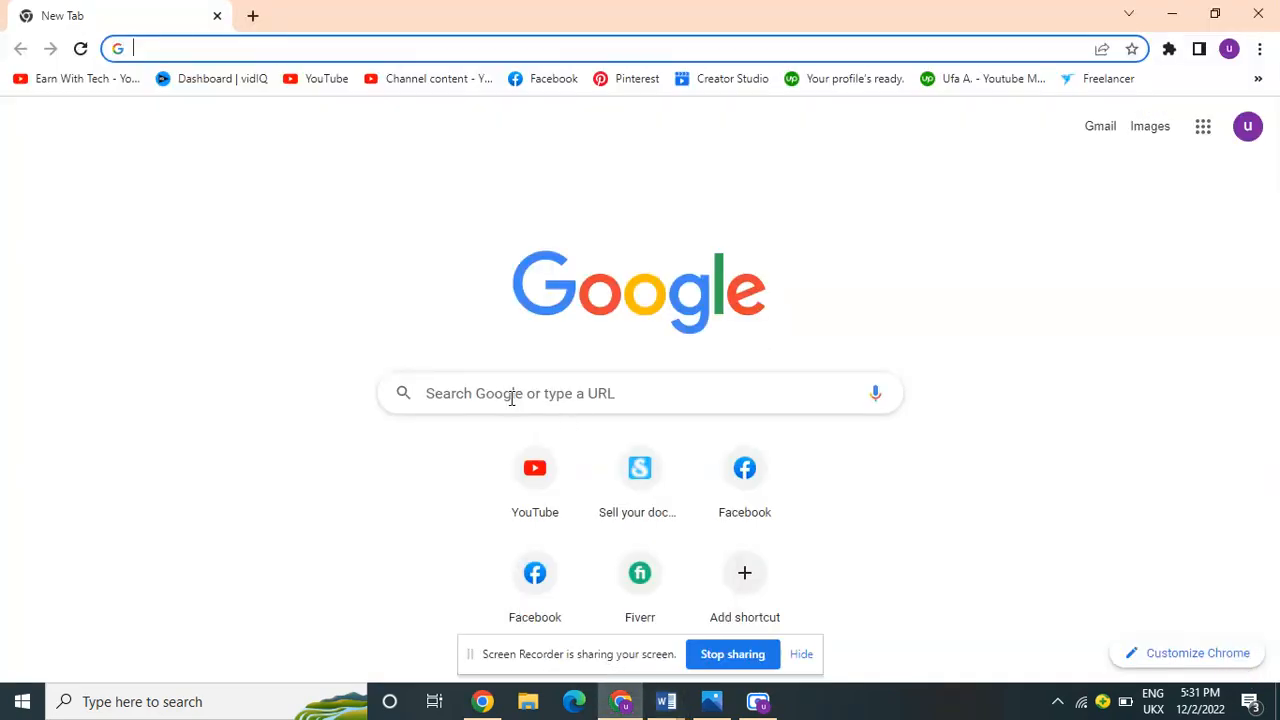
pyautogui.click(471, 397)
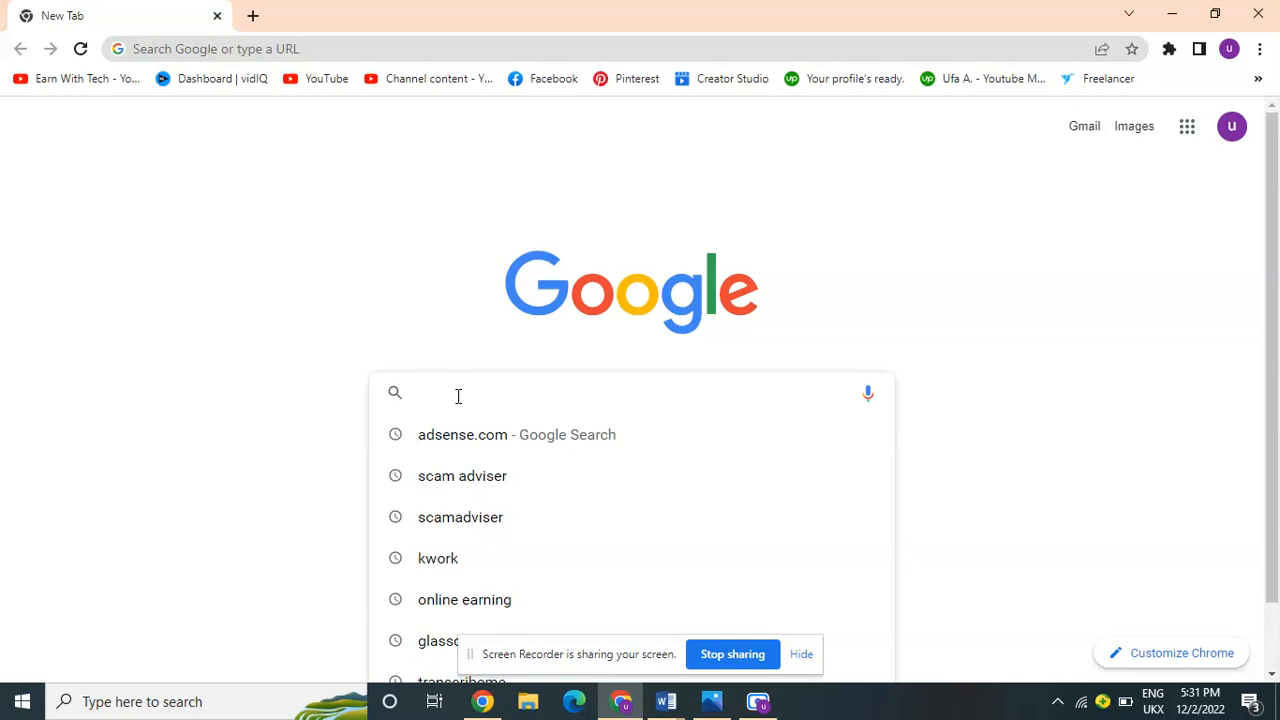
pyautogui.write('google sc')
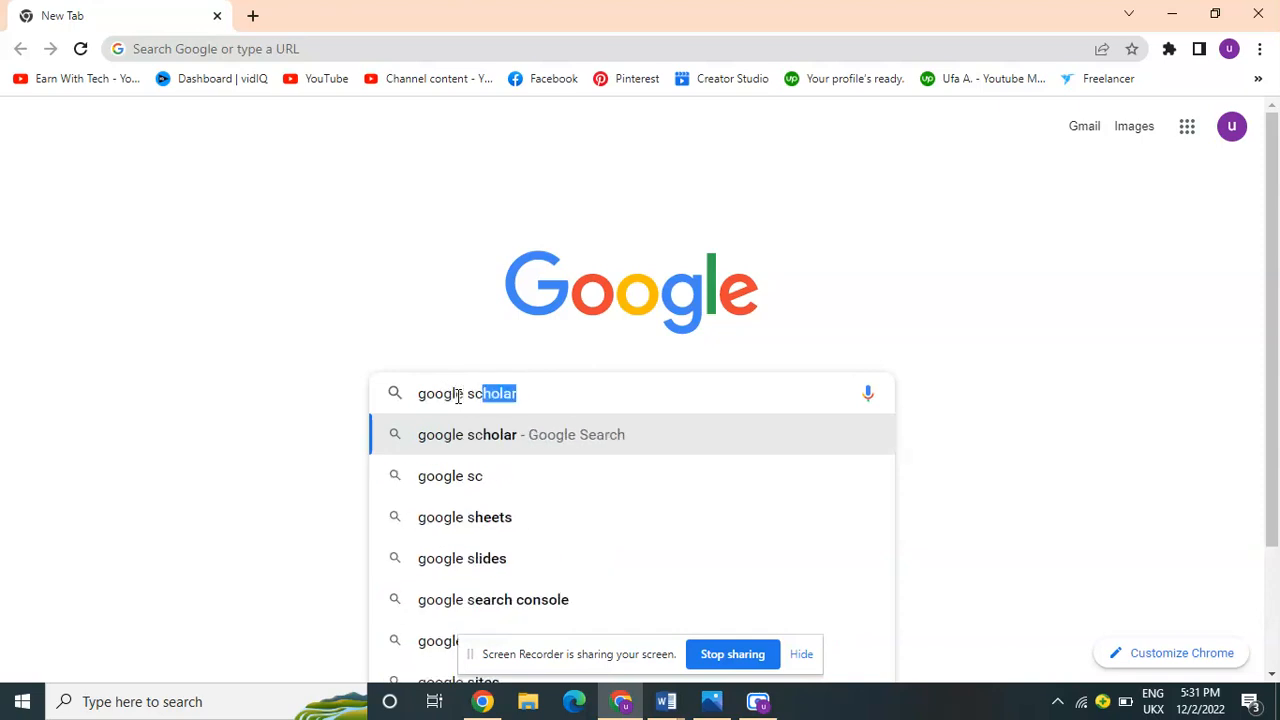
pyautogui.write('holar')
pyautogui.press('Return')
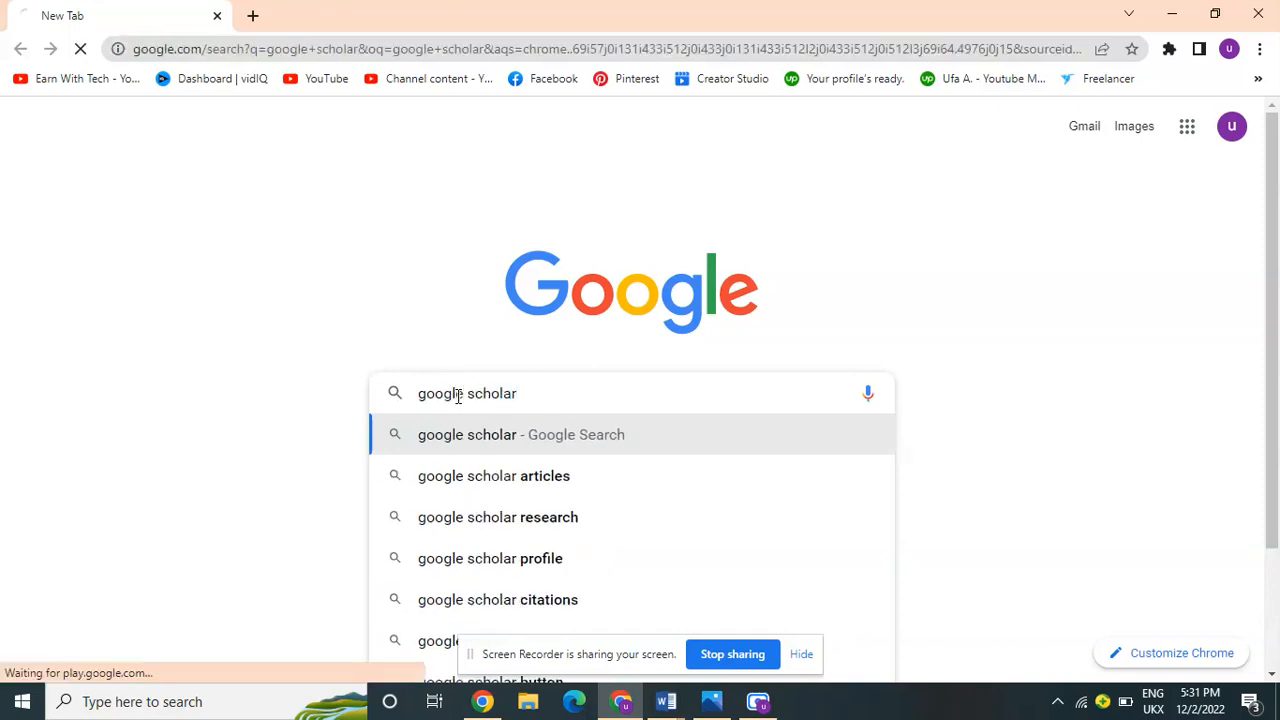
pyautogui.click(249, 311)
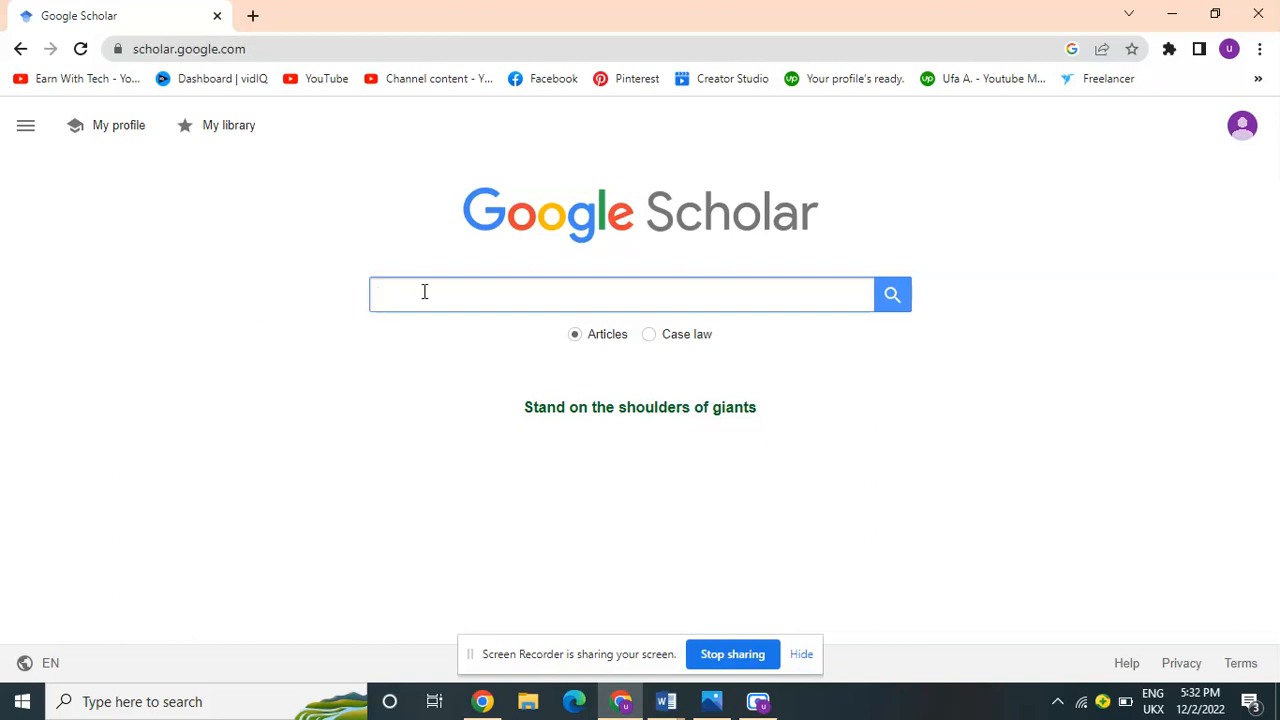
# - Search Google Scholar for articles on "effect of smoking"
pyautogui.write('effect of smok')
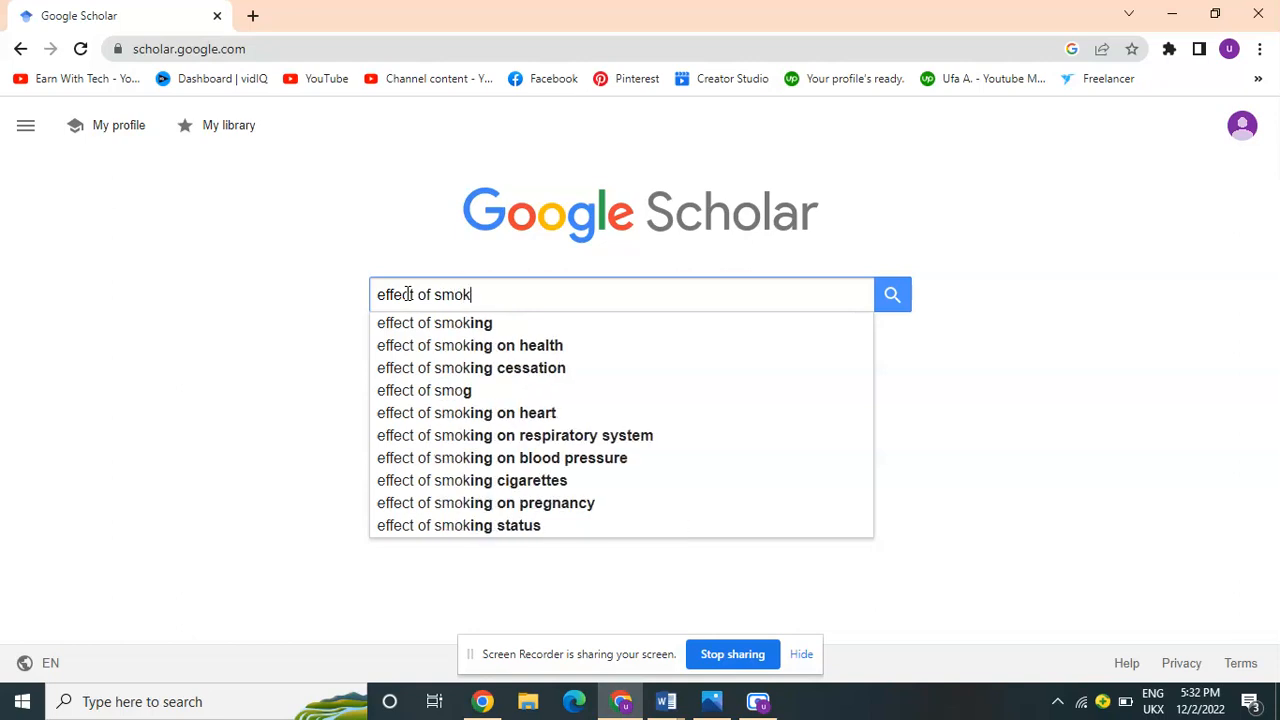
pyautogui.write('ing')
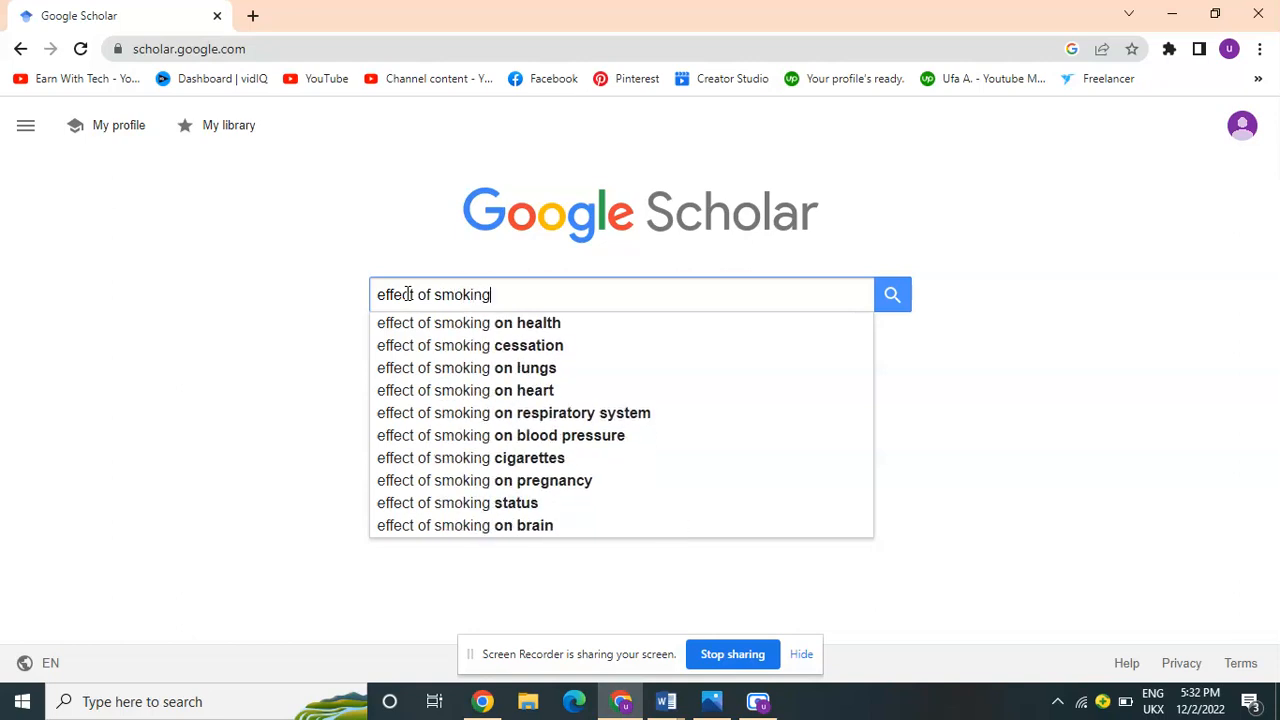
pyautogui.press('Return')
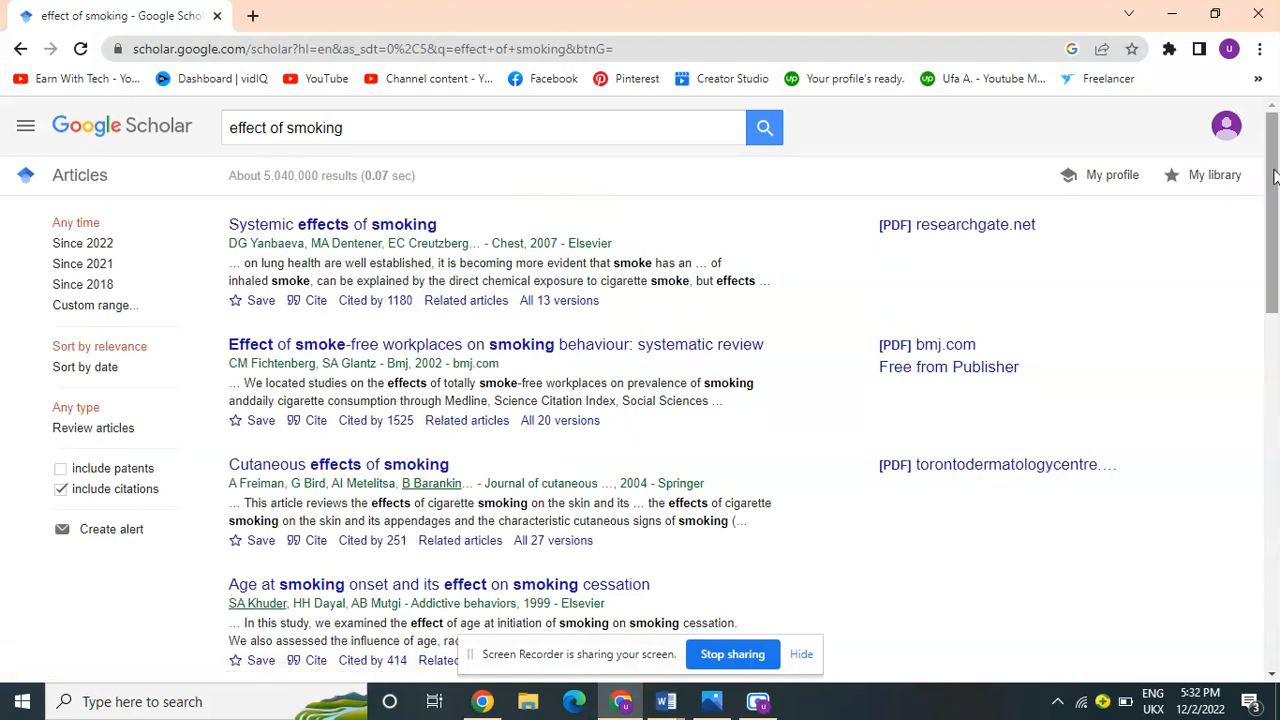
# - Look through the listed articles on the effects of smoking for possible references, then return to the first result
pyautogui.moveTo(1273, 175)
pyautogui.mouseDown()
pyautogui.moveTo(1274, 582)
pyautogui.moveTo(1274, 160)
pyautogui.mouseUp()
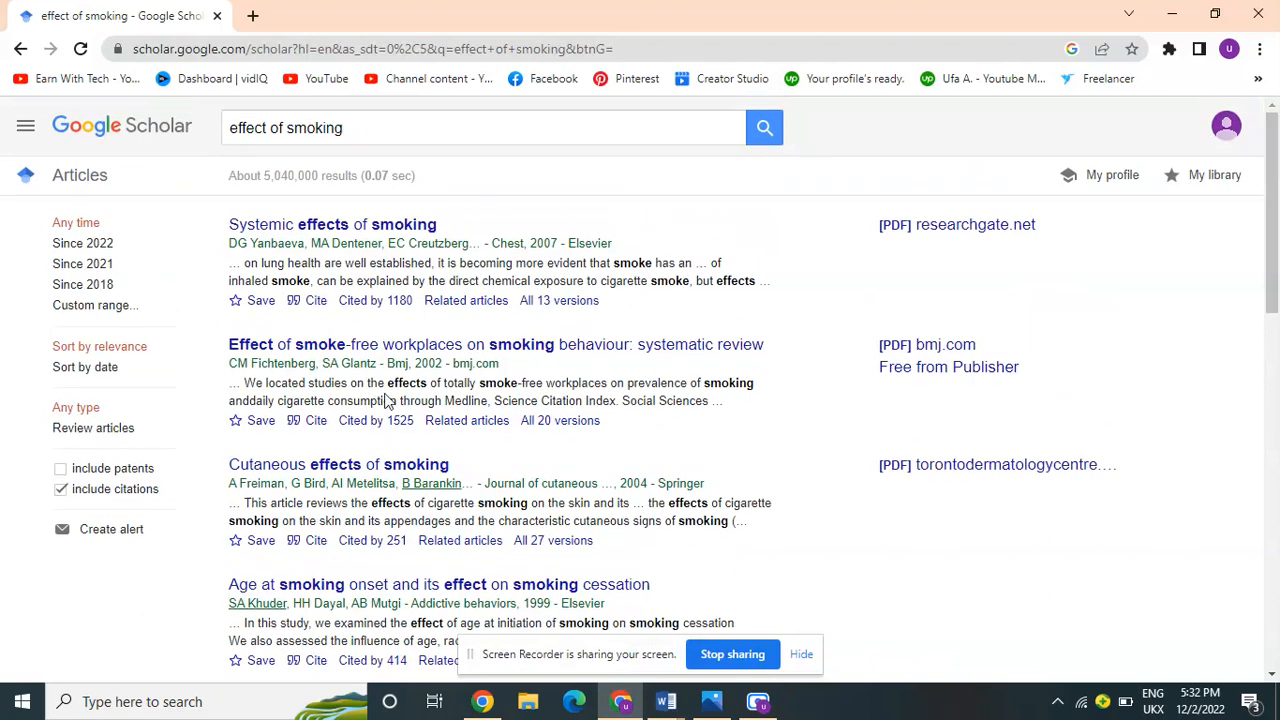
pyautogui.scroll(-1, 1274, 220)
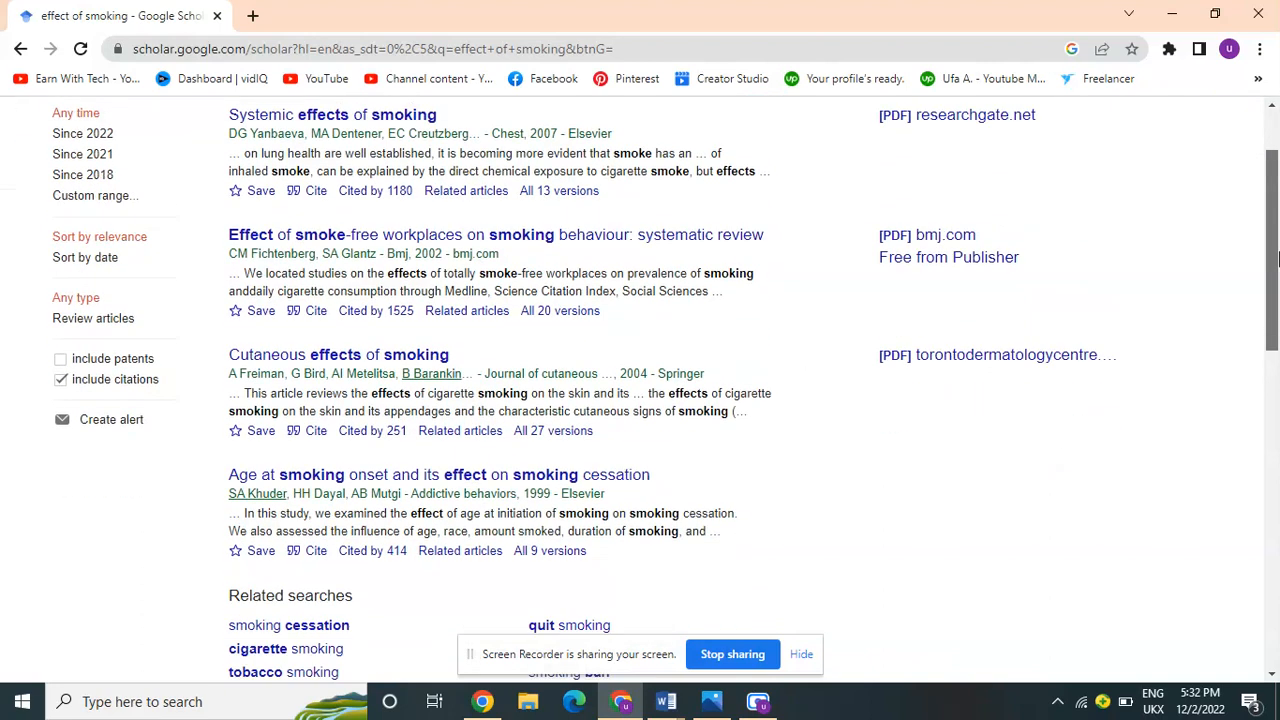
pyautogui.scroll(1, 1278, 197)
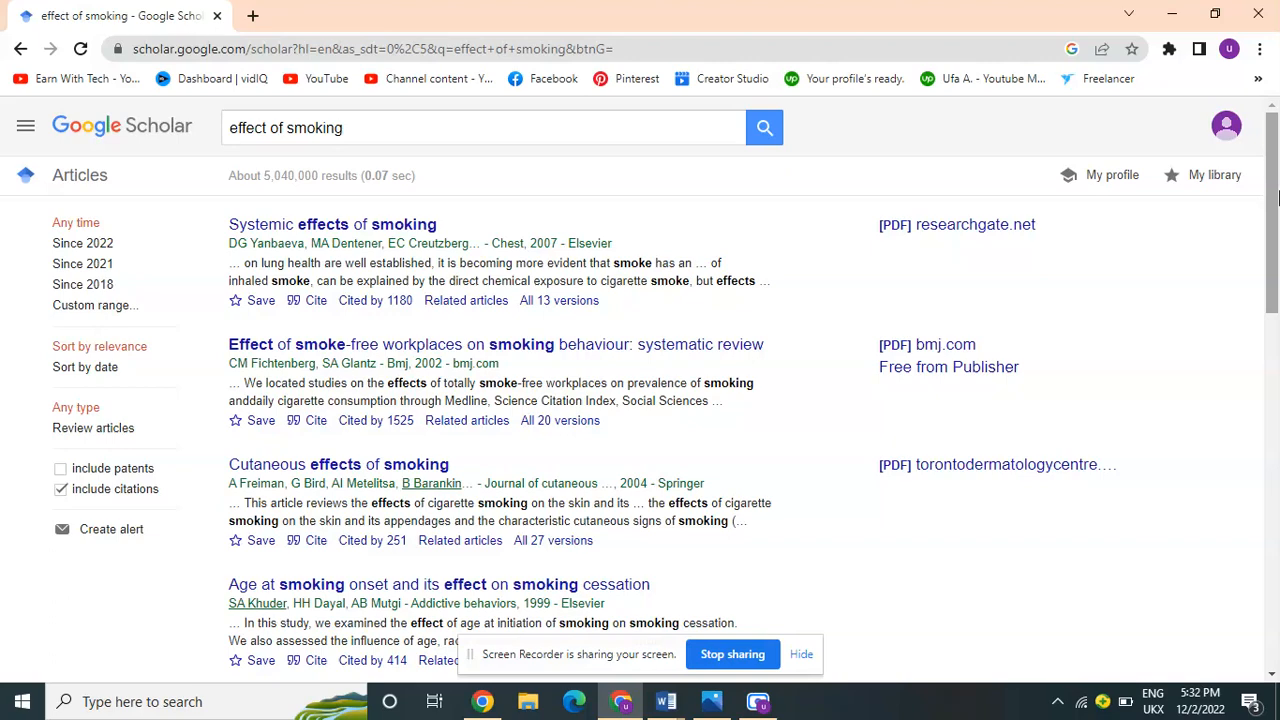
pyautogui.moveTo(1274, 187); pyautogui.dragTo(1277, 145)
pyautogui.moveTo(1277, 248); pyautogui.dragTo(1278, 330)
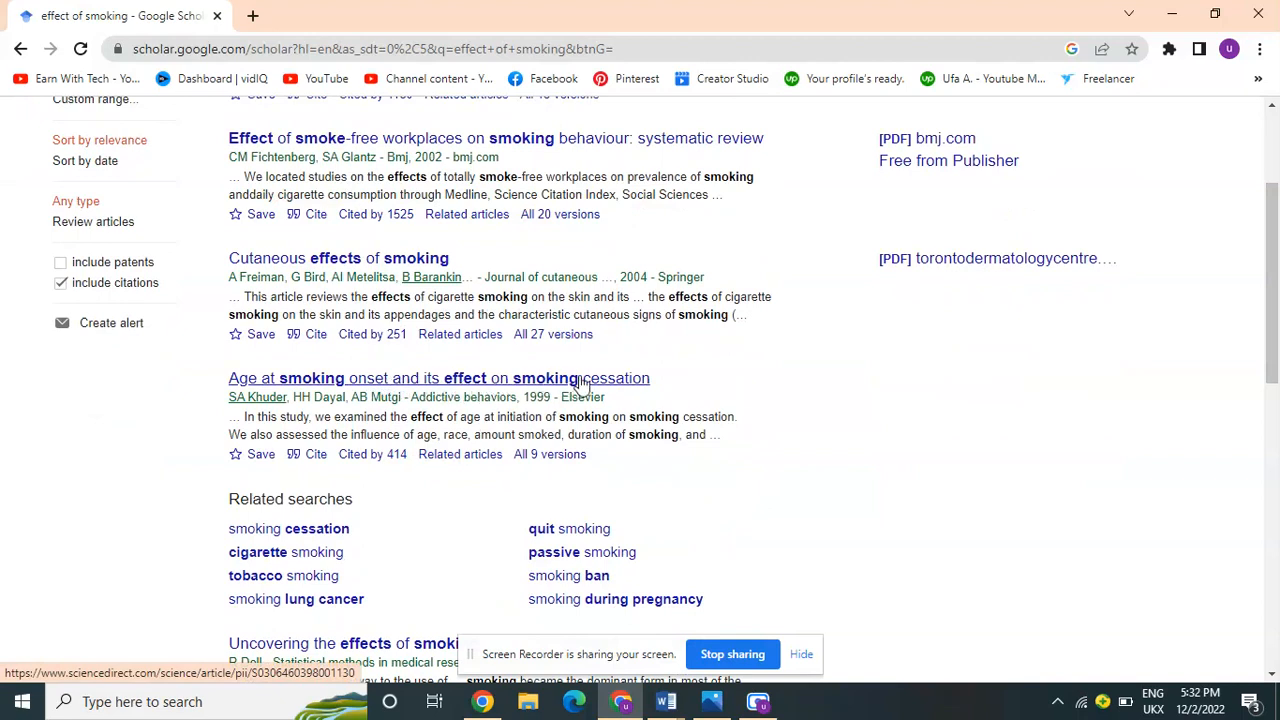
pyautogui.moveTo(1276, 323); pyautogui.dragTo(1277, 401)
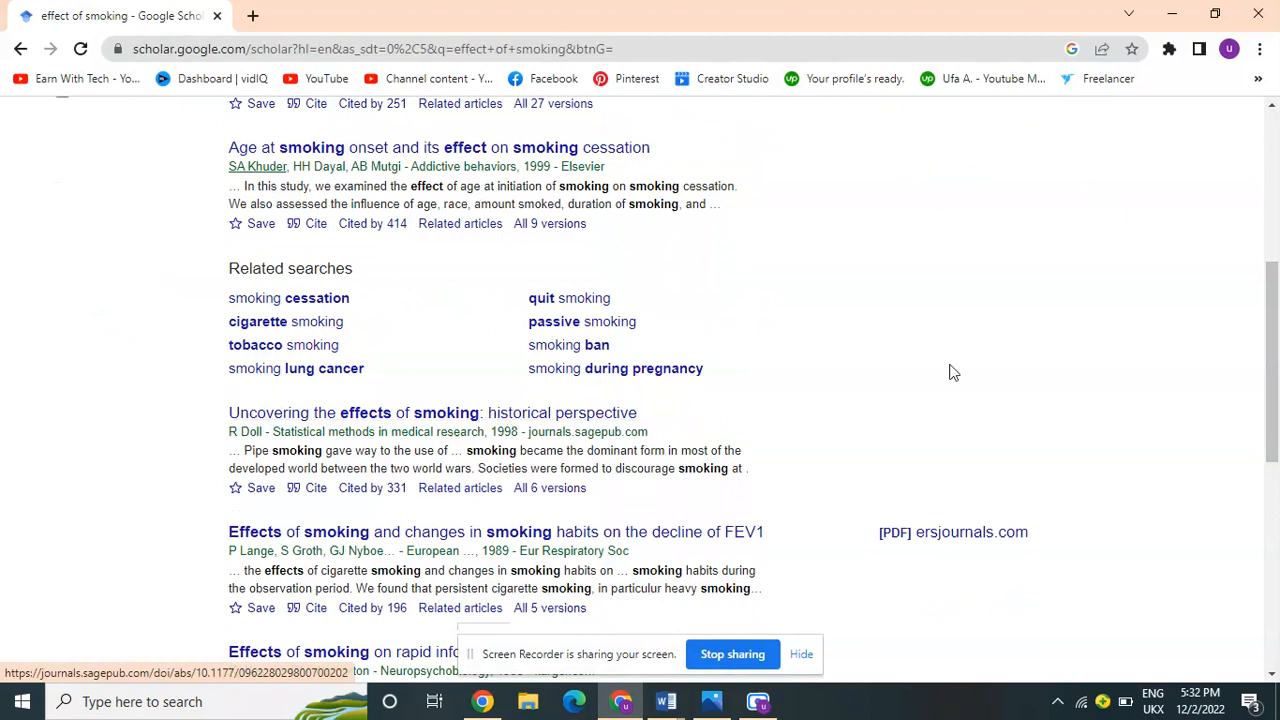
pyautogui.click(1277, 168)
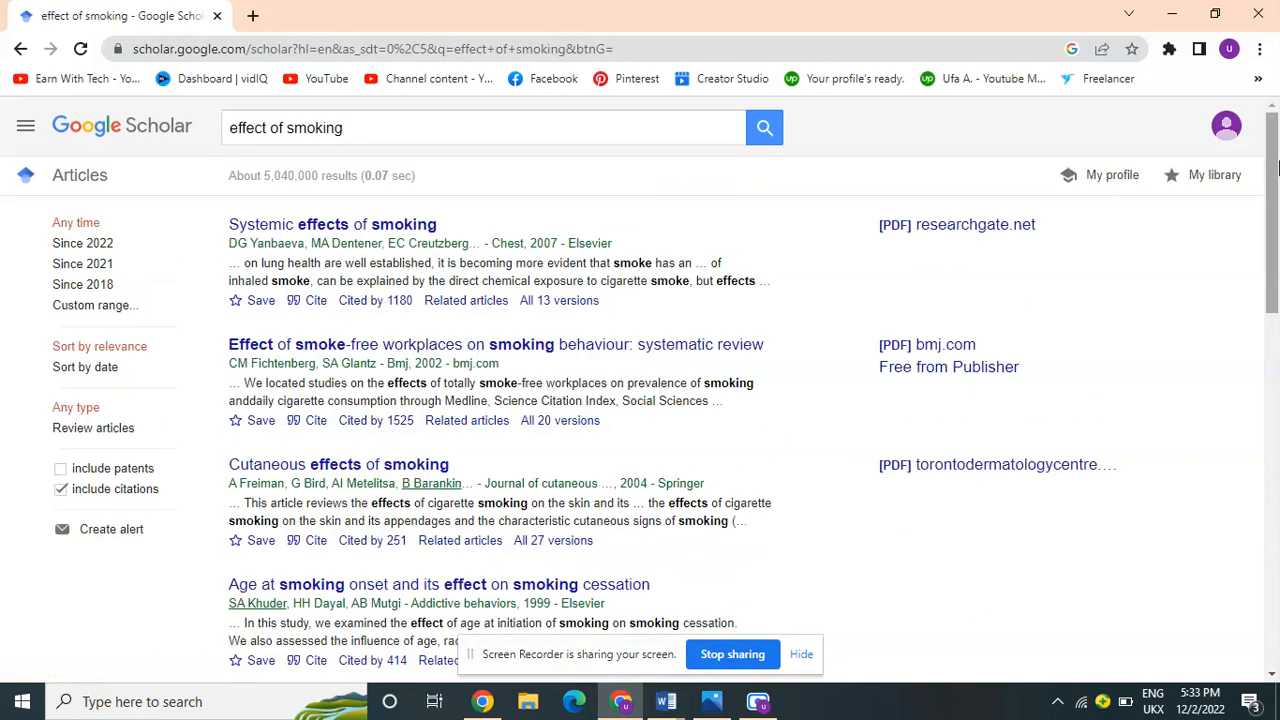